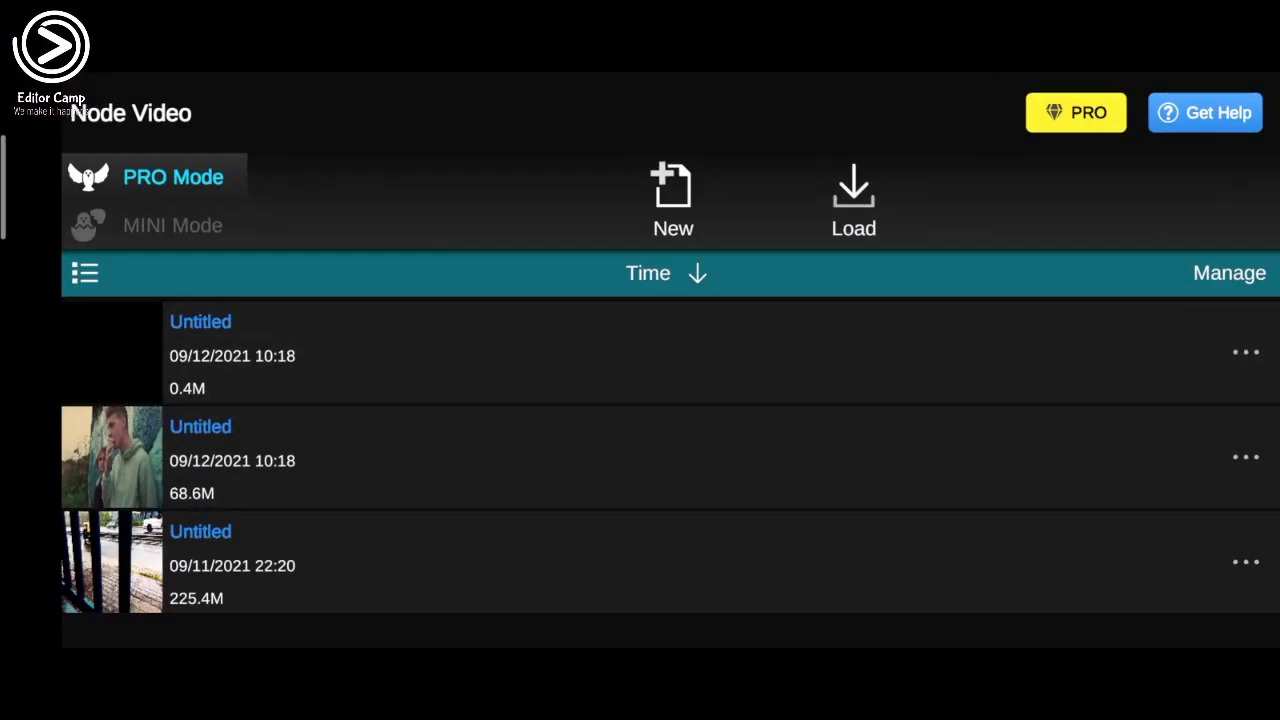
- Start a new project and import the street video from Download as a Video node
{"action": "left_click", "coordinate": [673, 198]}
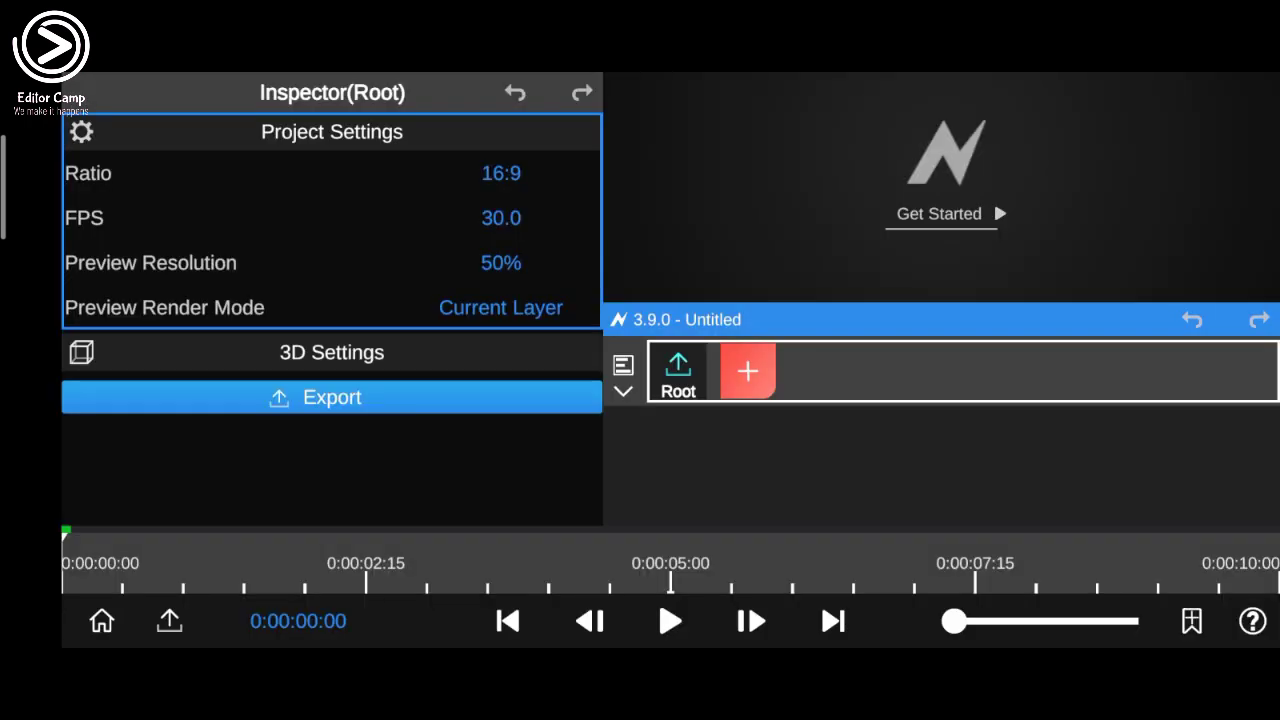
{"action": "left_click", "coordinate": [748, 371]}
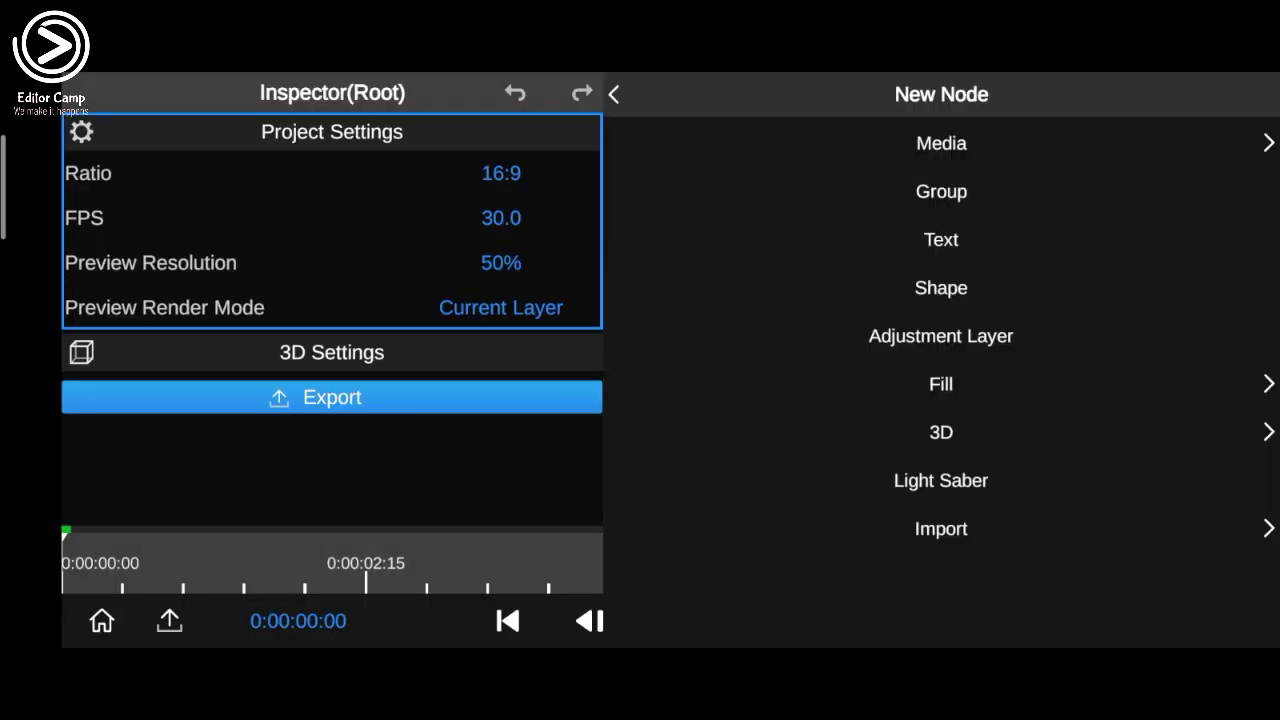
{"action": "left_click", "coordinate": [941, 143]}
{"action": "left_click", "coordinate": [941, 143]}
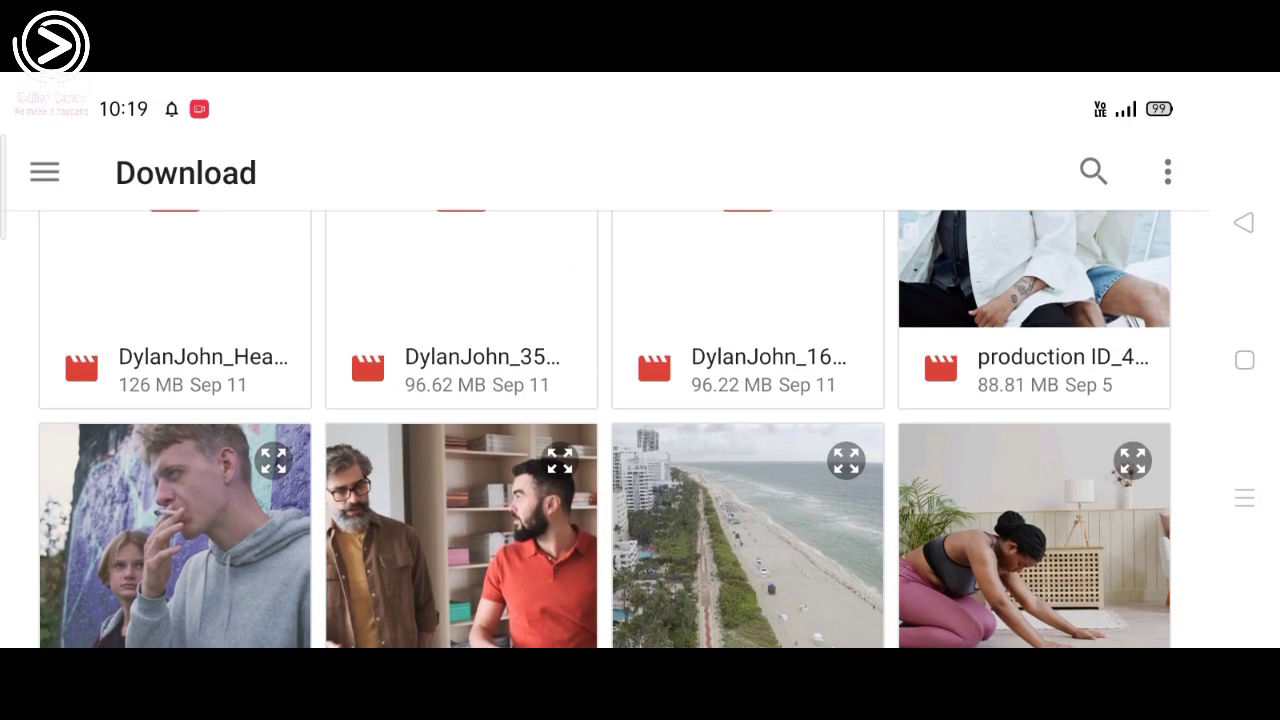
{"action": "left_click", "coordinate": [201, 522]}
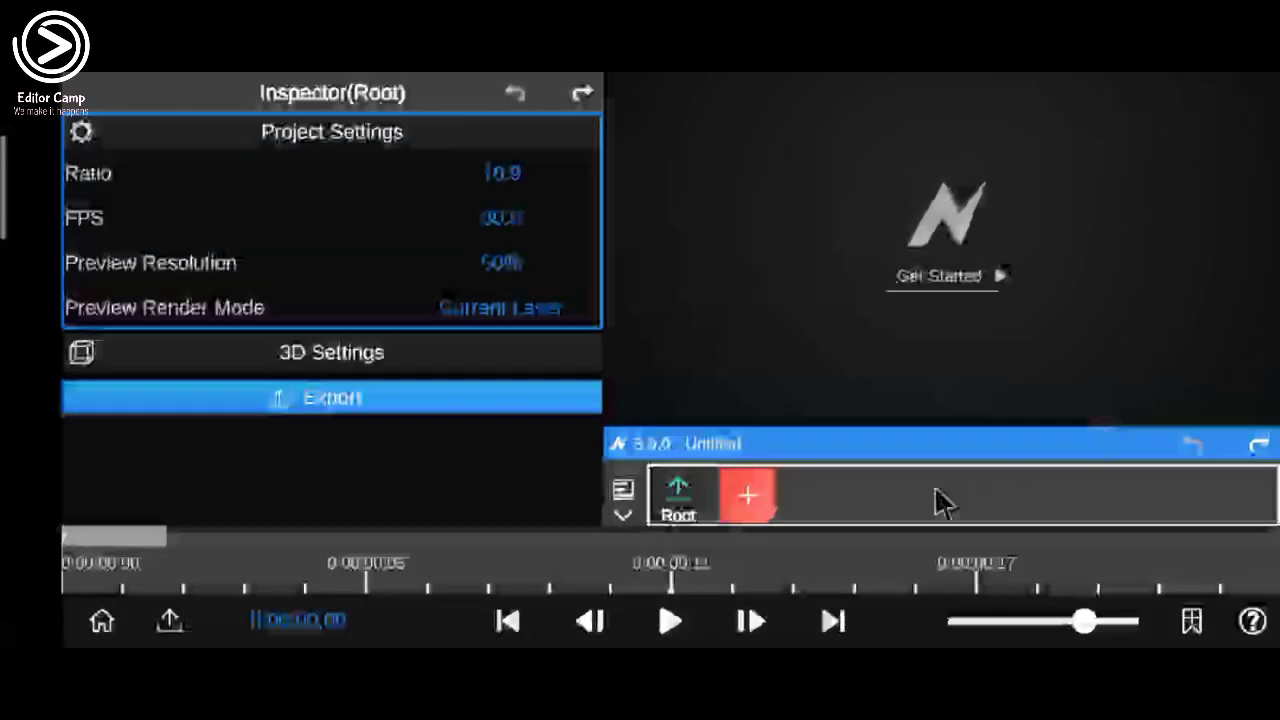
- Add another Video node and import the graffiti-wall pexels clip from Download
{"action": "left_click", "coordinate": [760, 505]}
{"action": "left_click", "coordinate": [960, 143]}
{"action": "left_click", "coordinate": [933, 152]}
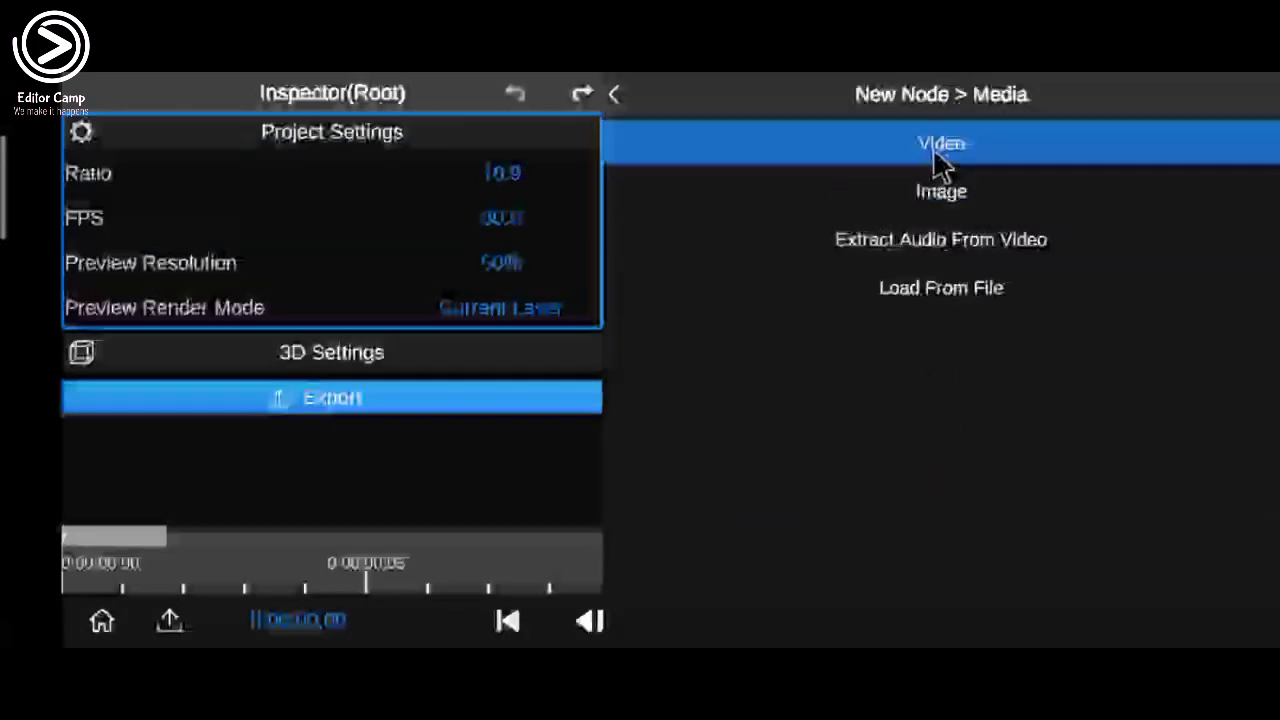
{"action": "scroll", "coordinate": [300, 450], "scroll_direction": "down", "scroll_amount": 4}
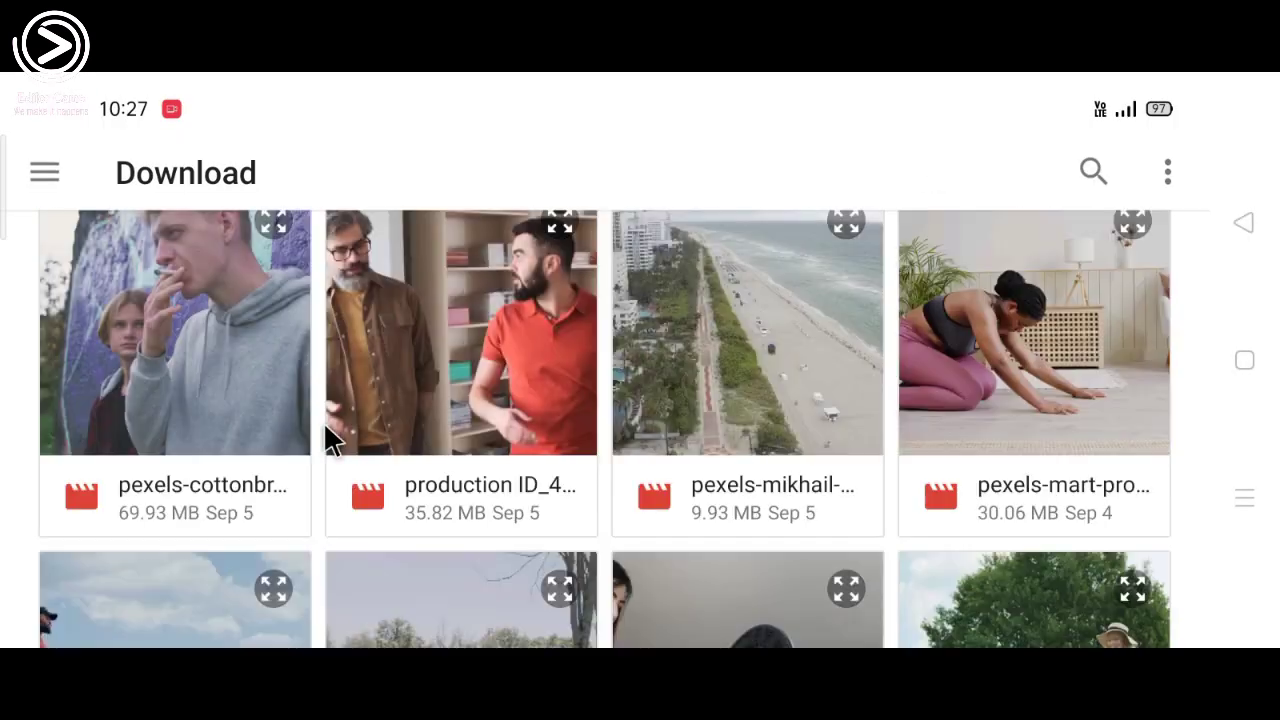
{"action": "left_click", "coordinate": [214, 311]}
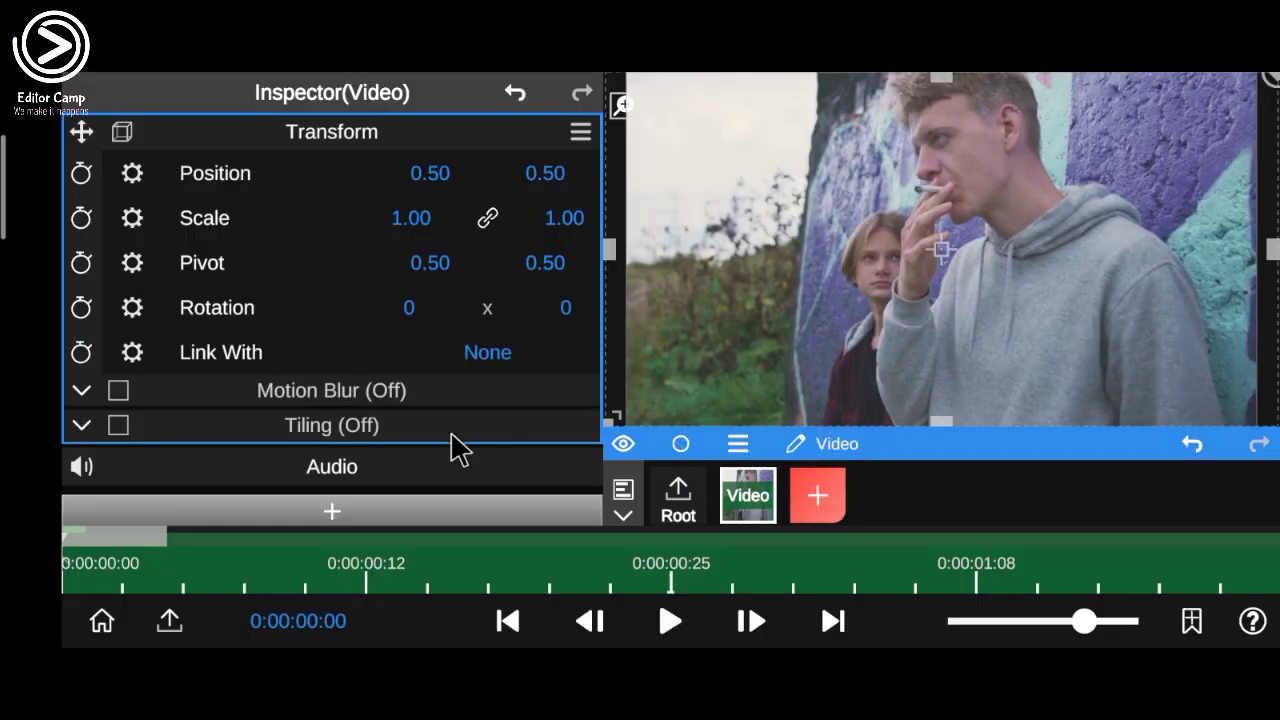
- Add a Basic Correction property to the clip and expand its Tone settings
{"action": "scroll", "coordinate": [455, 447], "scroll_direction": "down", "scroll_amount": 2}
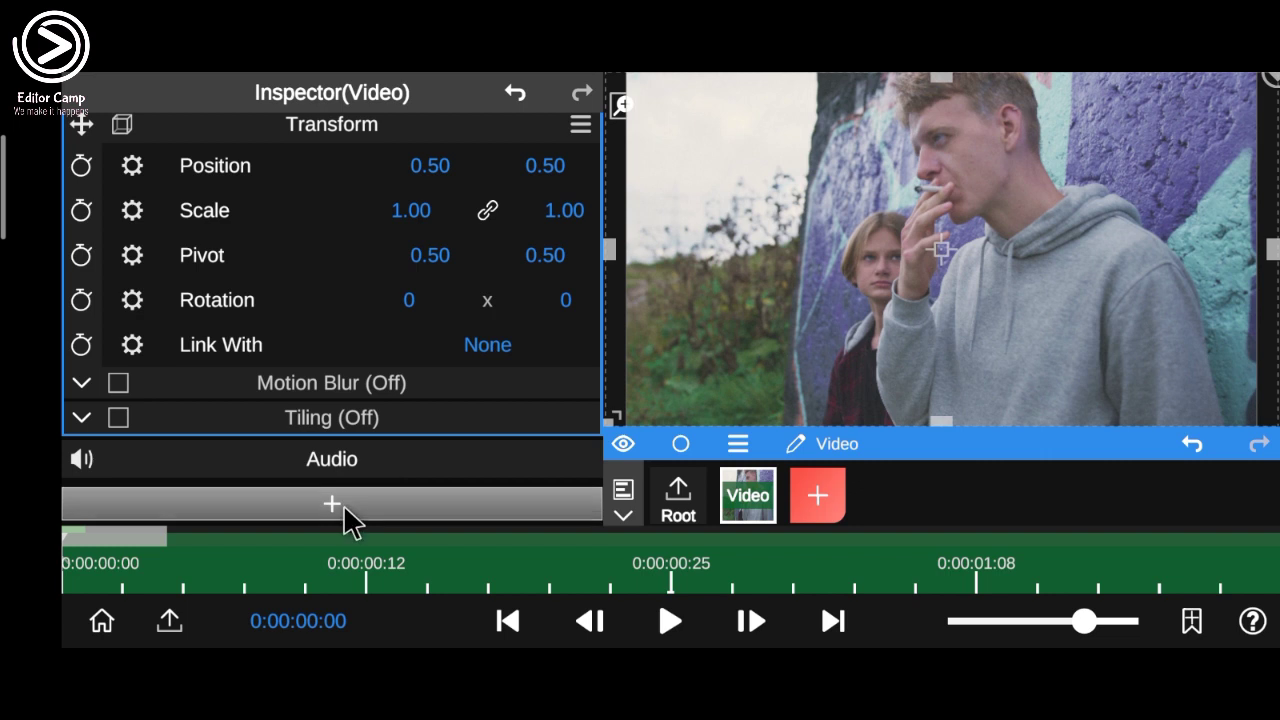
{"action": "left_click", "coordinate": [344, 507]}
{"action": "left_click", "coordinate": [376, 485]}
{"action": "left_click", "coordinate": [443, 225]}
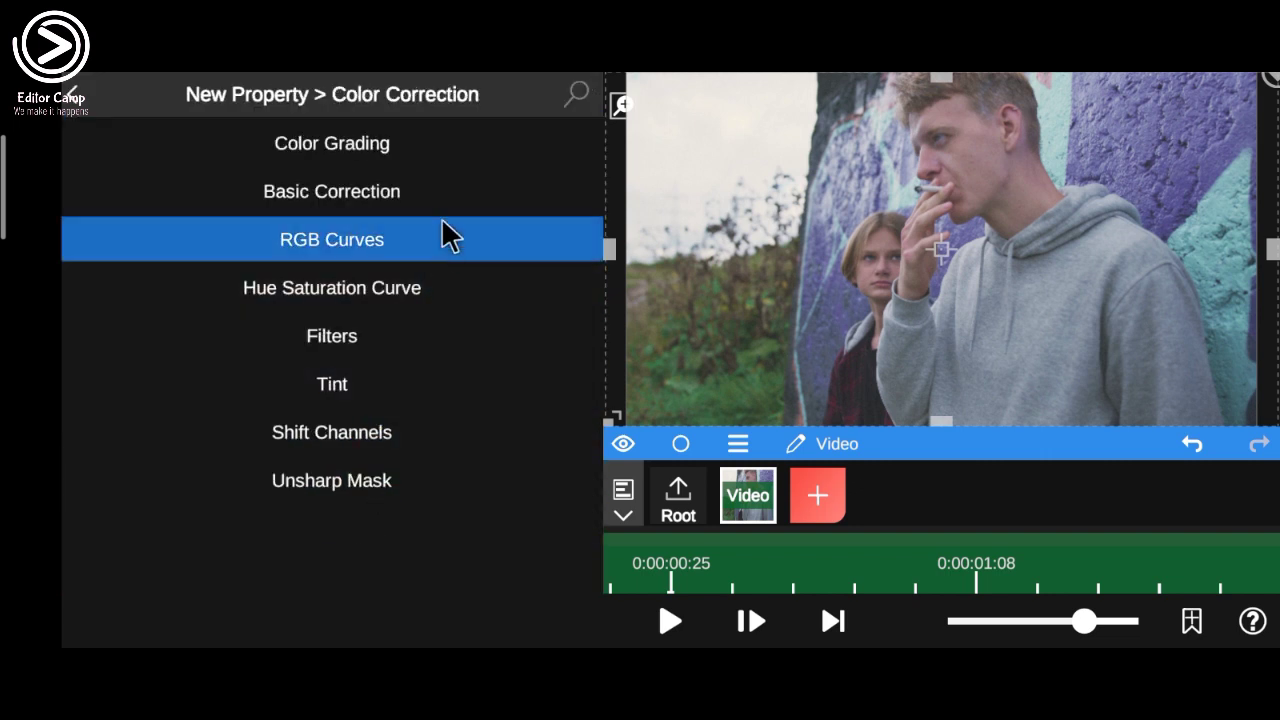
{"action": "left_click", "coordinate": [443, 191]}
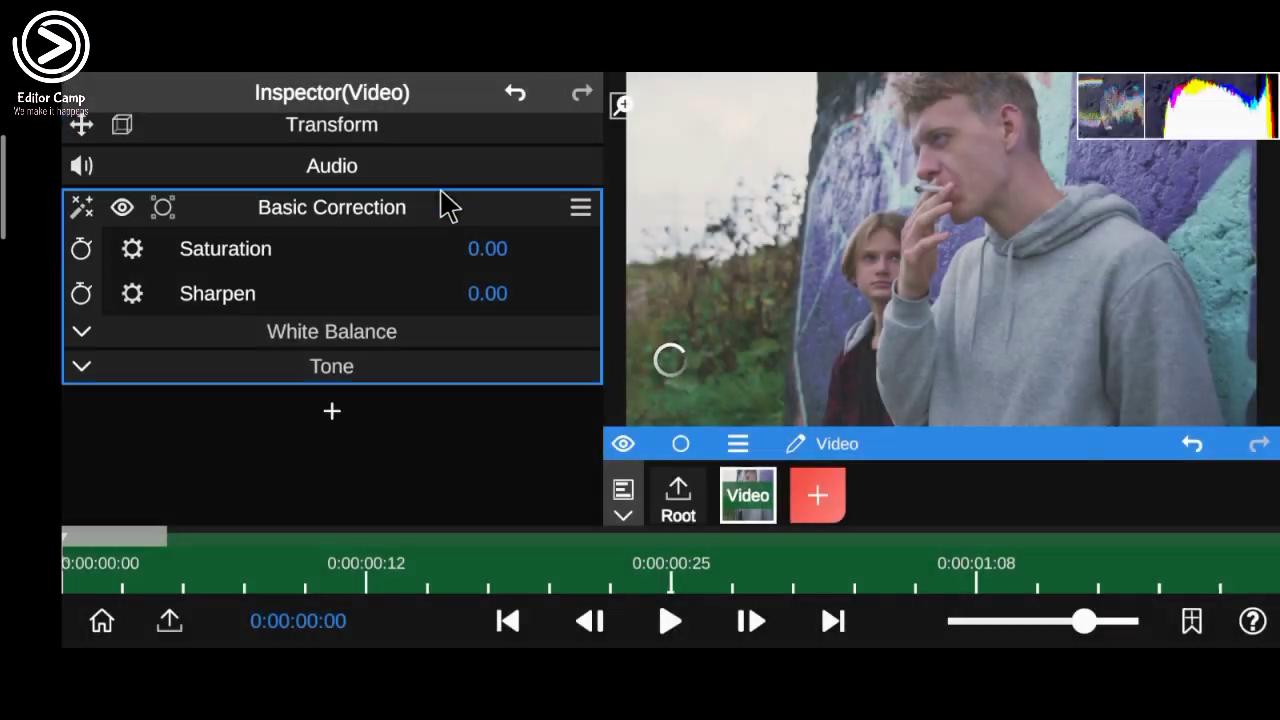
{"action": "left_click", "coordinate": [395, 378]}
{"action": "scroll", "coordinate": [491, 309], "scroll_direction": "down", "scroll_amount": 3}
- Make first tone adjustments: darken Blacks to -0.43, set Whites 0.16, try Contrast values
{"action": "mouse_move", "coordinate": [491, 309]}
{"action": "left_mouse_down"}
{"action": "mouse_move", "coordinate": [557, 193]}
{"action": "mouse_move", "coordinate": [543, 251]}
{"action": "left_mouse_up"}
{"action": "left_click_drag", "start_coordinate": [429, 400], "coordinate": [393, 283]}
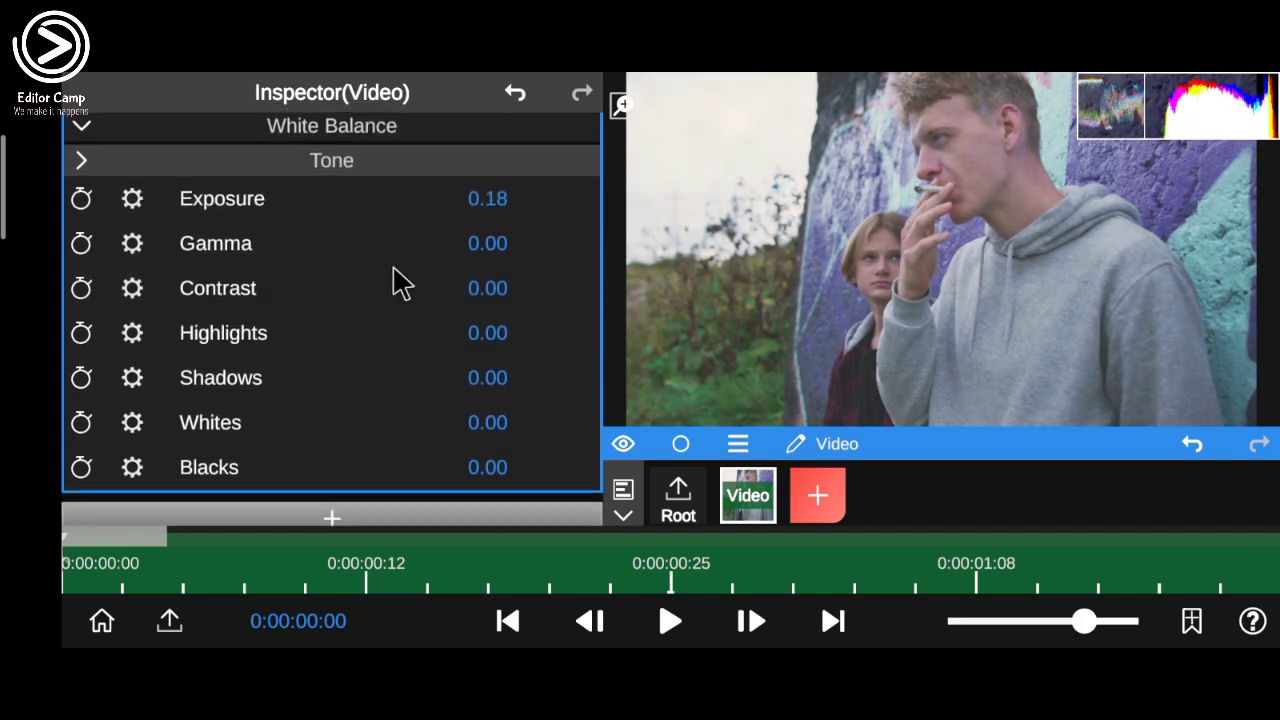
{"action": "mouse_move", "coordinate": [490, 485]}
{"action": "left_mouse_down"}
{"action": "mouse_move", "coordinate": [480, 591]}
{"action": "mouse_move", "coordinate": [500, 526]}
{"action": "mouse_move", "coordinate": [470, 622]}
{"action": "left_mouse_up"}
{"action": "mouse_move", "coordinate": [486, 437]}
{"action": "left_mouse_down"}
{"action": "mouse_move", "coordinate": [549, 323]}
{"action": "mouse_move", "coordinate": [543, 386]}
{"action": "left_mouse_up"}
{"action": "mouse_move", "coordinate": [491, 294]}
{"action": "left_mouse_down"}
{"action": "mouse_move", "coordinate": [566, 186]}
{"action": "mouse_move", "coordinate": [570, 325]}
{"action": "mouse_move", "coordinate": [591, 263]}
{"action": "mouse_move", "coordinate": [591, 386]}
{"action": "mouse_move", "coordinate": [592, 330]}
{"action": "left_mouse_up"}
- Set Exposure 0.45, Contrast 0.14, Highlights -0.64, Shadows 0.17, Whites 0.25, Blacks -0.55, Saturation 0.26
{"action": "mouse_move", "coordinate": [518, 200]}
{"action": "left_mouse_down"}
{"action": "mouse_move", "coordinate": [529, 114]}
{"action": "mouse_move", "coordinate": [529, 131]}
{"action": "left_mouse_up"}
{"action": "mouse_move", "coordinate": [497, 290]}
{"action": "left_mouse_down"}
{"action": "mouse_move", "coordinate": [551, 174]}
{"action": "mouse_move", "coordinate": [534, 334]}
{"action": "mouse_move", "coordinate": [568, 212]}
{"action": "mouse_move", "coordinate": [560, 346]}
{"action": "mouse_move", "coordinate": [584, 258]}
{"action": "left_mouse_up"}
{"action": "mouse_move", "coordinate": [520, 345]}
{"action": "left_mouse_down"}
{"action": "mouse_move", "coordinate": [535, 278]}
{"action": "mouse_move", "coordinate": [491, 563]}
{"action": "mouse_move", "coordinate": [495, 520]}
{"action": "left_mouse_up"}
{"action": "mouse_move", "coordinate": [503, 380]}
{"action": "left_mouse_down"}
{"action": "mouse_move", "coordinate": [540, 303]}
{"action": "mouse_move", "coordinate": [506, 543]}
{"action": "mouse_move", "coordinate": [607, 300]}
{"action": "mouse_move", "coordinate": [608, 334]}
{"action": "left_mouse_up"}
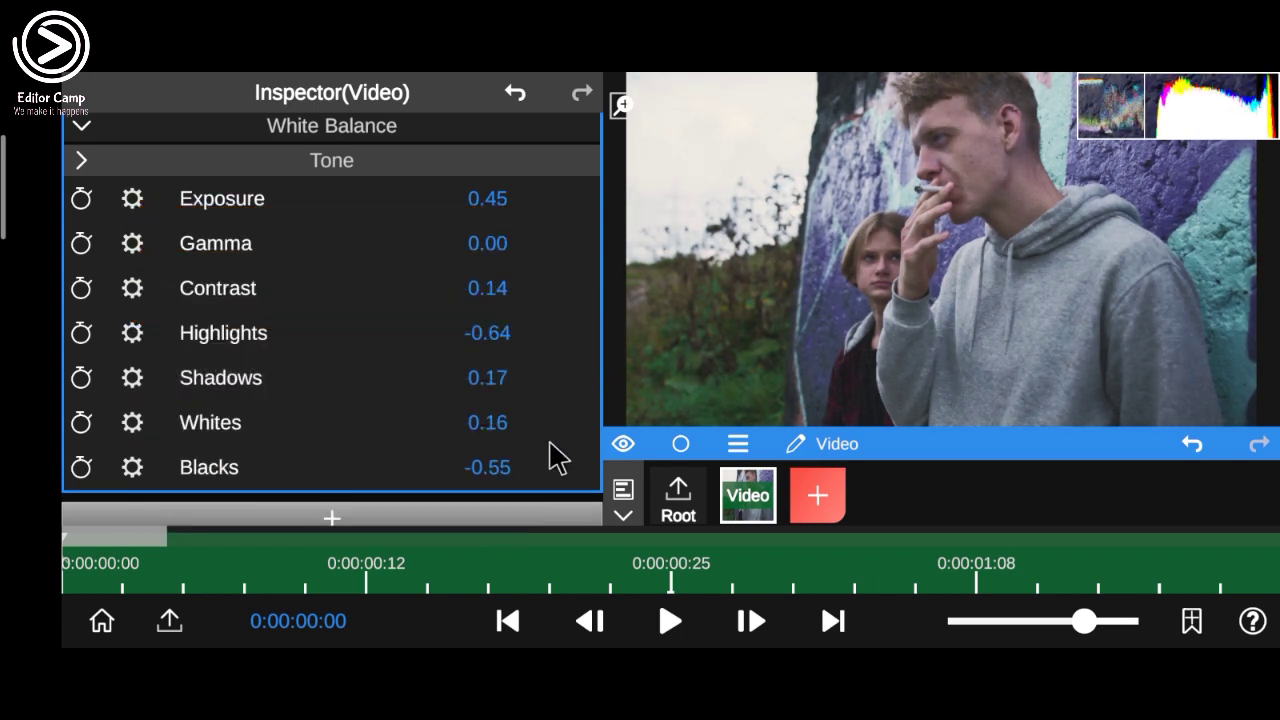
{"action": "left_click_drag", "start_coordinate": [500, 438], "coordinate": [515, 412]}
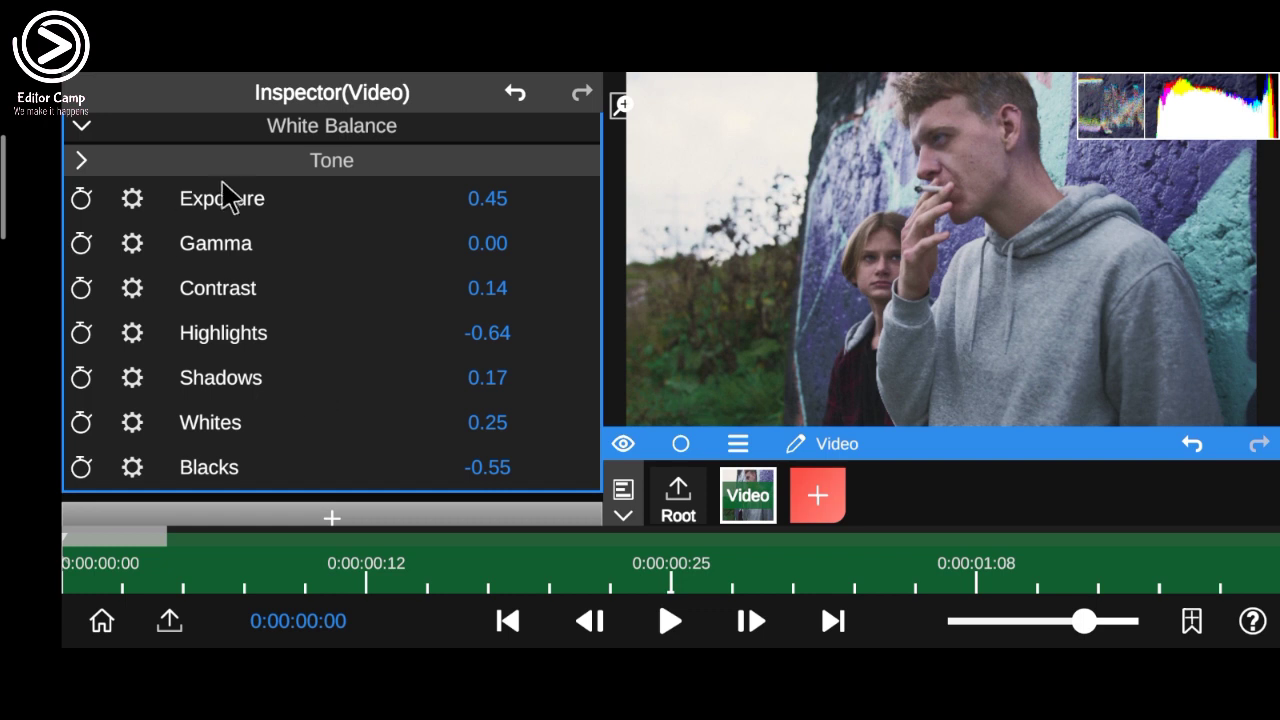
{"action": "left_click_drag", "start_coordinate": [227, 197], "coordinate": [229, 334]}
{"action": "mouse_move", "coordinate": [491, 262]}
{"action": "left_mouse_down"}
{"action": "mouse_move", "coordinate": [529, 177]}
{"action": "mouse_move", "coordinate": [557, 172]}
{"action": "left_mouse_up"}
- Compare graded and original looks, then set Sharpen 0.20 and Exposure 0.58 and rework Contrast
{"action": "left_click", "coordinate": [115, 194]}
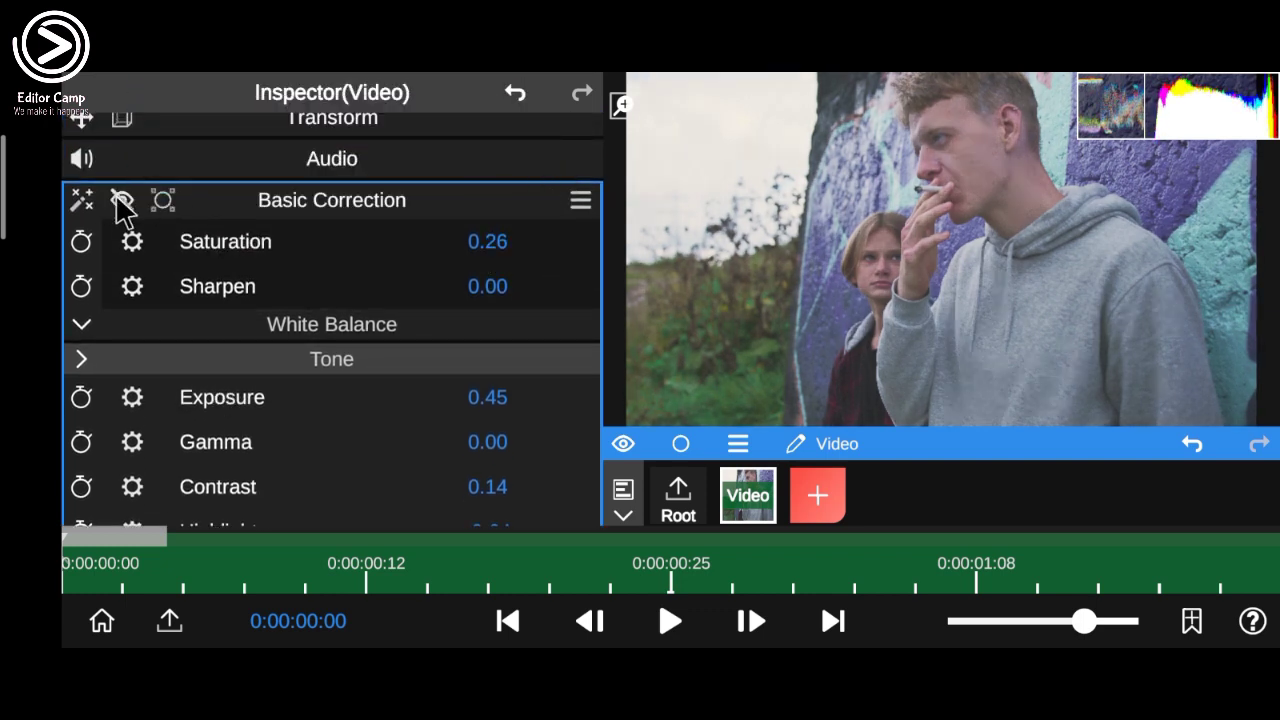
{"action": "left_click", "coordinate": [115, 194]}
{"action": "left_click", "coordinate": [115, 194]}
{"action": "left_click", "coordinate": [115, 194]}
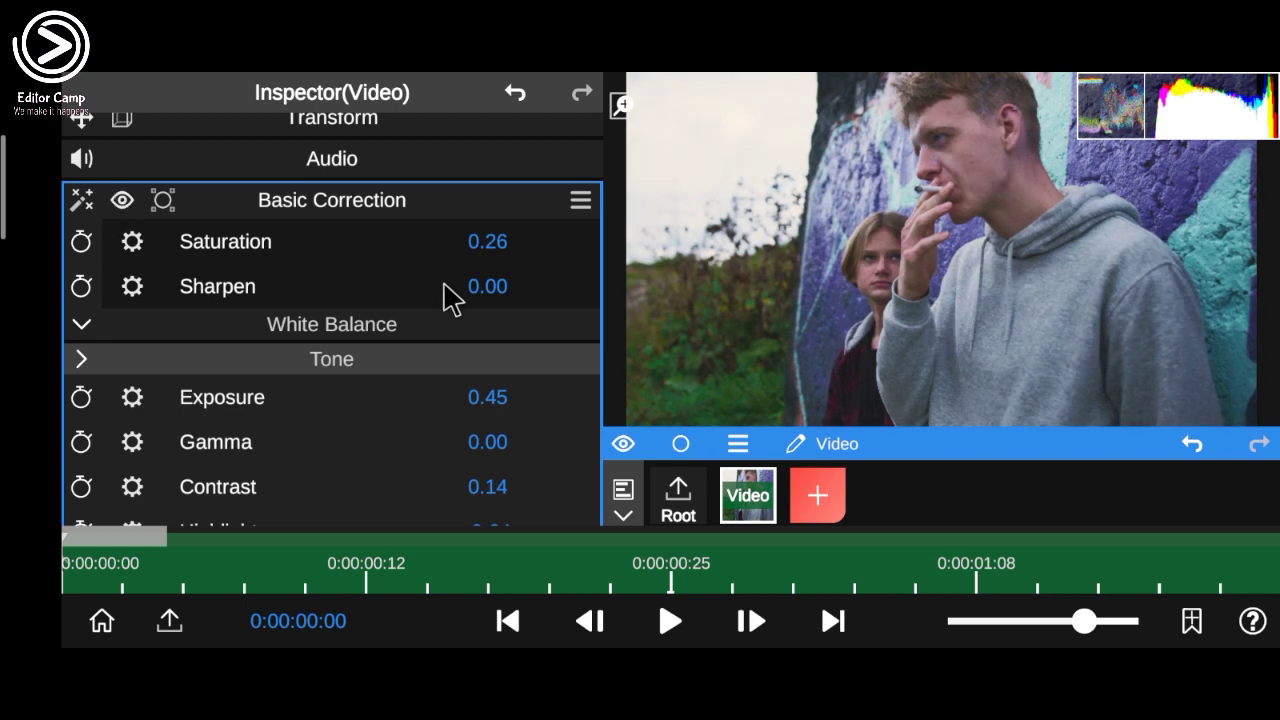
{"action": "left_click_drag", "start_coordinate": [488, 292], "coordinate": [517, 282]}
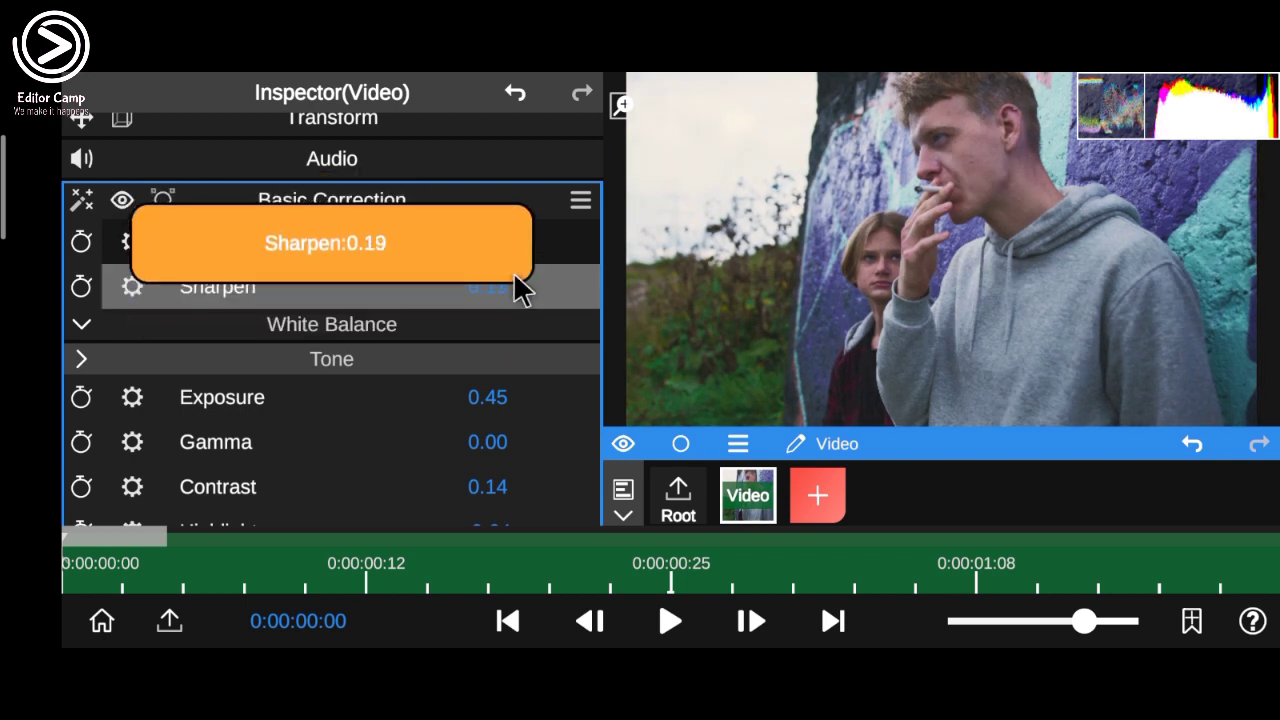
{"action": "mouse_move", "coordinate": [462, 420]}
{"action": "left_mouse_down"}
{"action": "mouse_move", "coordinate": [535, 368]}
{"action": "mouse_move", "coordinate": [537, 394]}
{"action": "mouse_move", "coordinate": [420, 334]}
{"action": "left_mouse_up"}
{"action": "left_click_drag", "start_coordinate": [480, 420], "coordinate": [527, 332]}
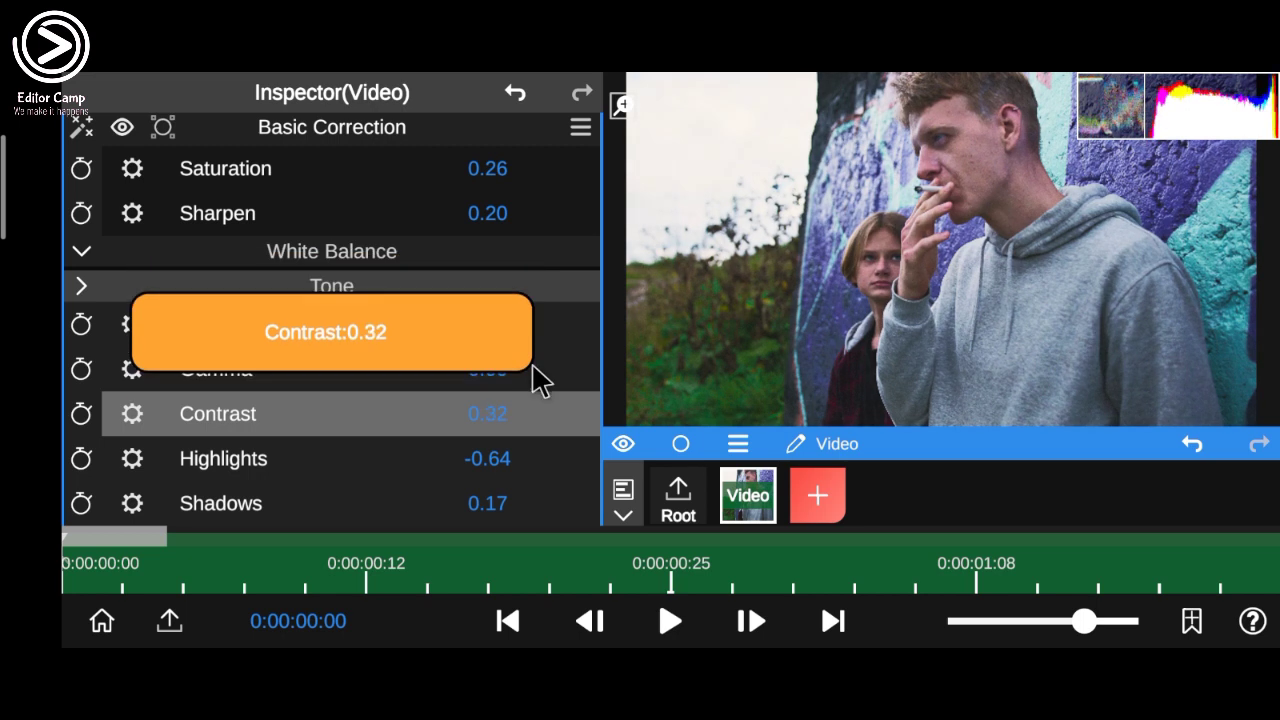
{"action": "left_click_drag", "start_coordinate": [535, 340], "coordinate": [543, 409]}
- Set Highlights -0.63, Shadows 0.00, Blacks -0.48, Saturation 0.11 and Contrast 0.37
{"action": "mouse_move", "coordinate": [457, 491]}
{"action": "left_mouse_down"}
{"action": "mouse_move", "coordinate": [495, 497]}
{"action": "mouse_move", "coordinate": [500, 563]}
{"action": "left_mouse_up"}
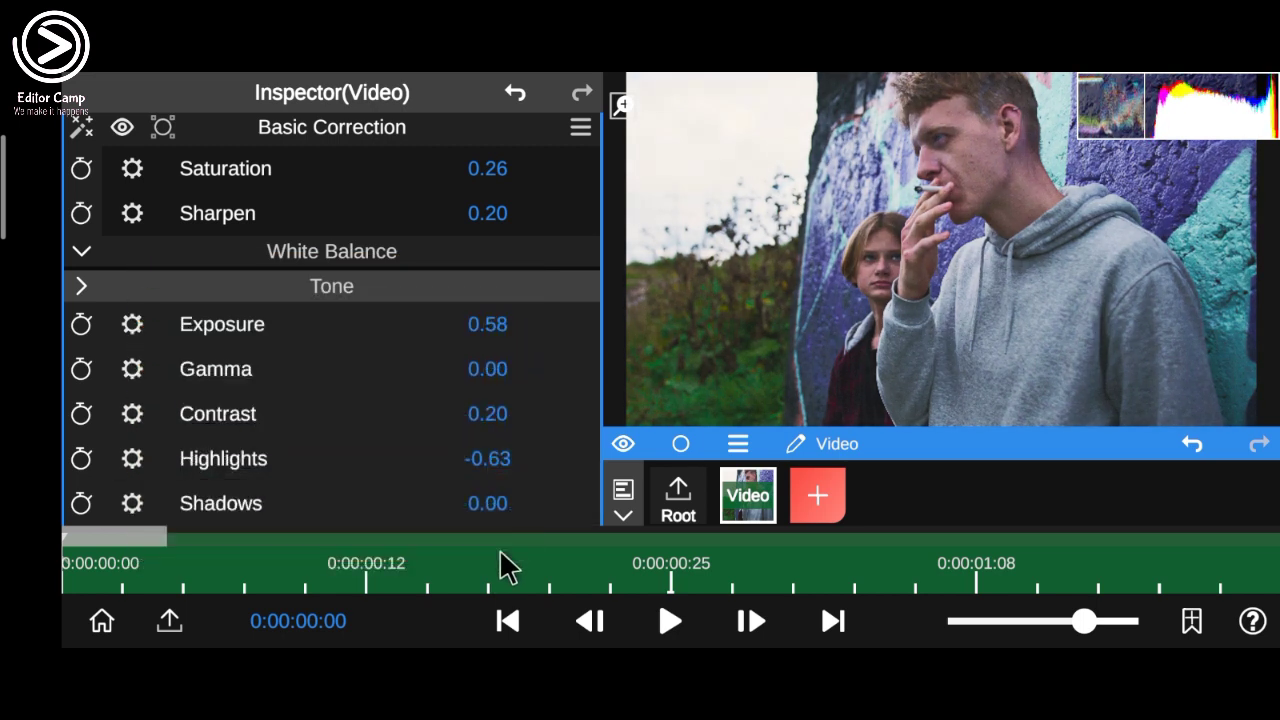
{"action": "scroll", "coordinate": [451, 337], "scroll_direction": "down", "scroll_amount": 3}
{"action": "mouse_move", "coordinate": [480, 462]}
{"action": "left_mouse_down"}
{"action": "mouse_move", "coordinate": [503, 440]}
{"action": "mouse_move", "coordinate": [503, 452]}
{"action": "left_mouse_up"}
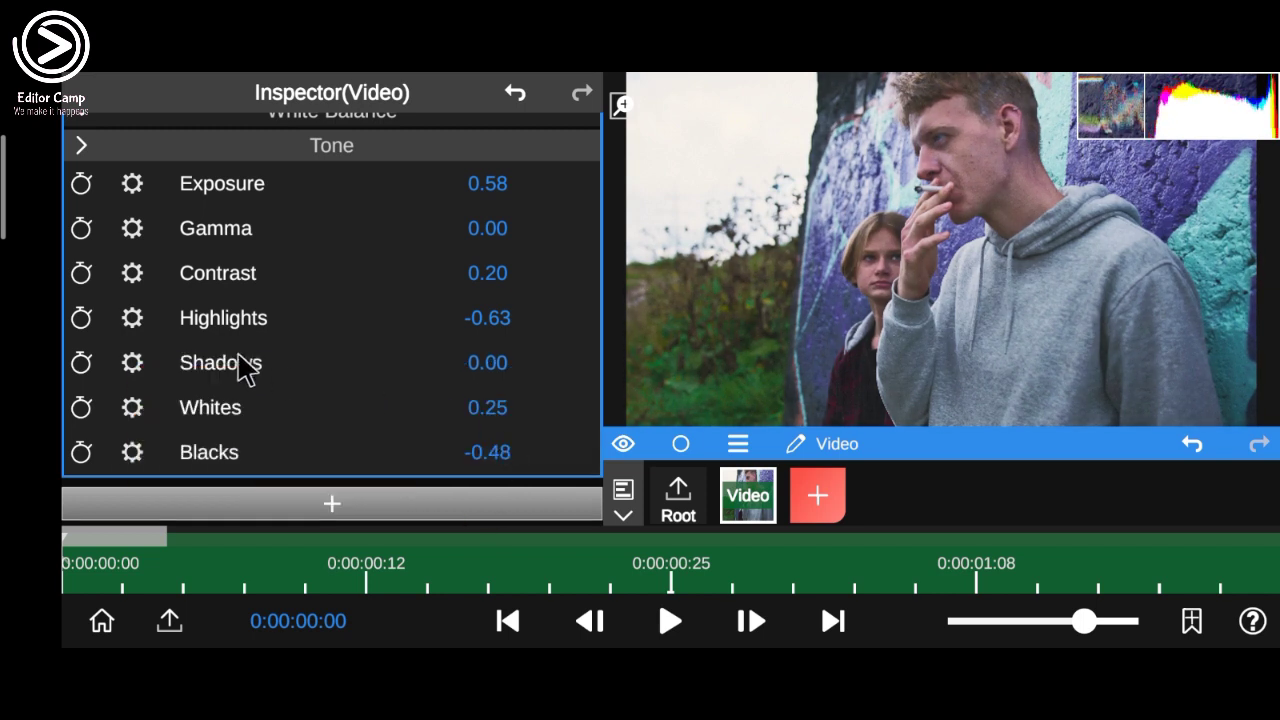
{"action": "left_click_drag", "start_coordinate": [255, 185], "coordinate": [251, 308]}
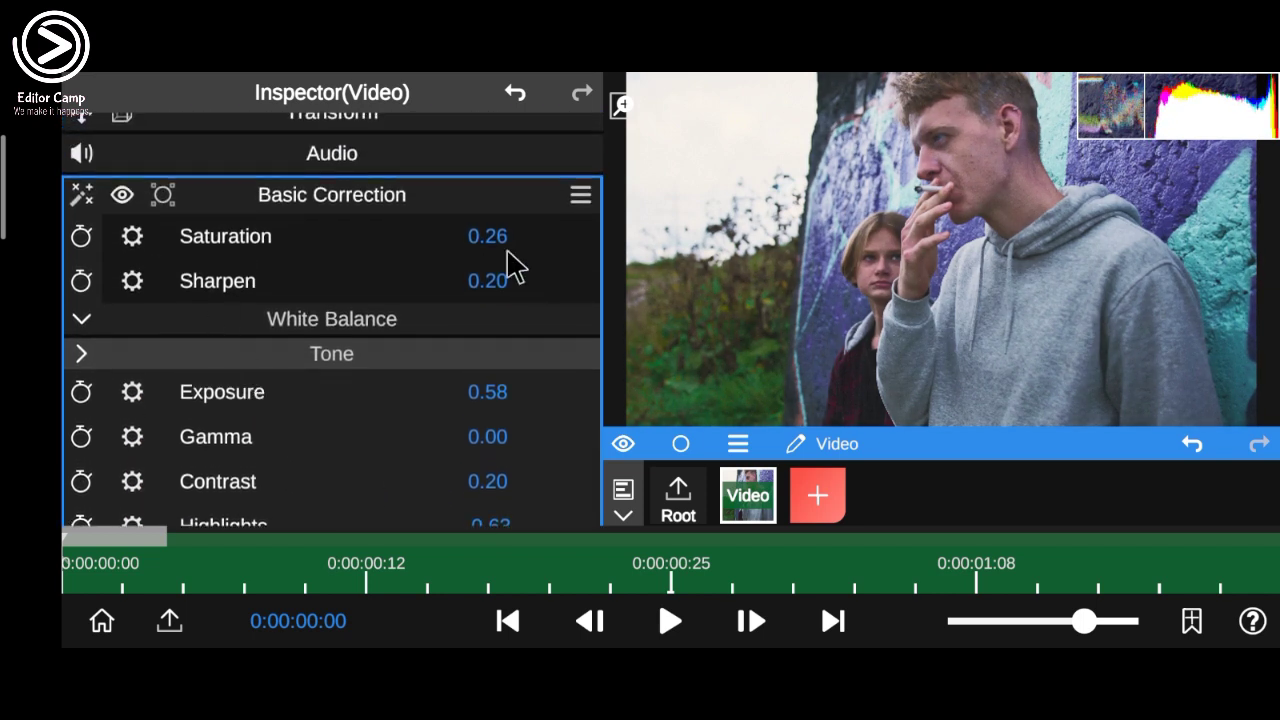
{"action": "mouse_move", "coordinate": [508, 258]}
{"action": "left_mouse_down"}
{"action": "mouse_move", "coordinate": [568, 157]}
{"action": "mouse_move", "coordinate": [586, 295]}
{"action": "left_mouse_up"}
{"action": "left_click", "coordinate": [122, 195]}
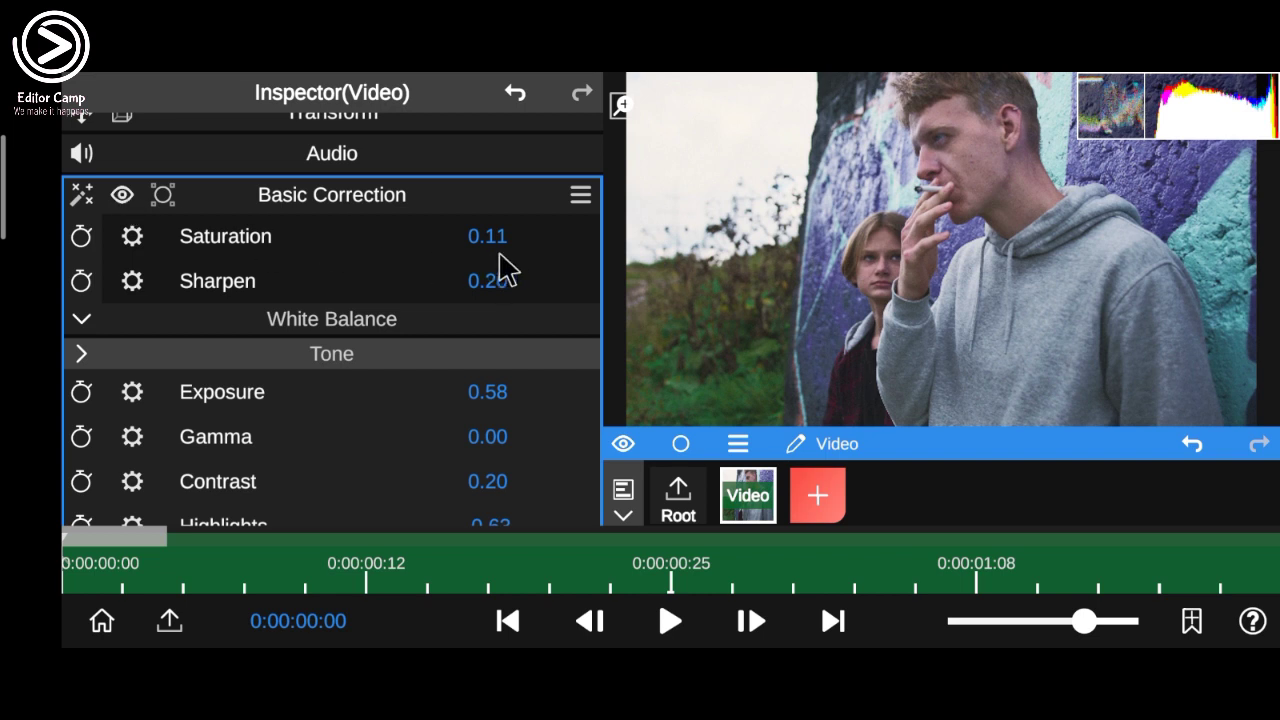
{"action": "mouse_move", "coordinate": [490, 490]}
{"action": "left_mouse_down"}
{"action": "mouse_move", "coordinate": [557, 327]}
{"action": "mouse_move", "coordinate": [547, 430]}
{"action": "left_mouse_up"}
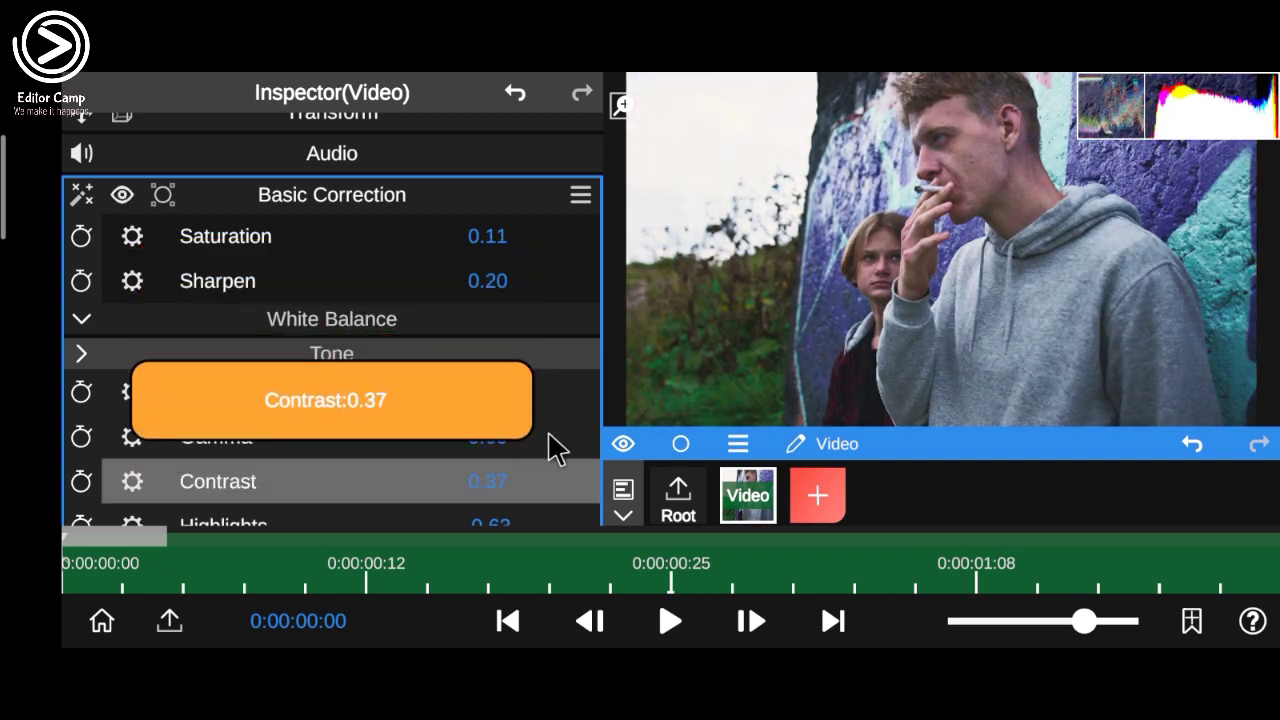
{"action": "left_click", "coordinate": [123, 197]}
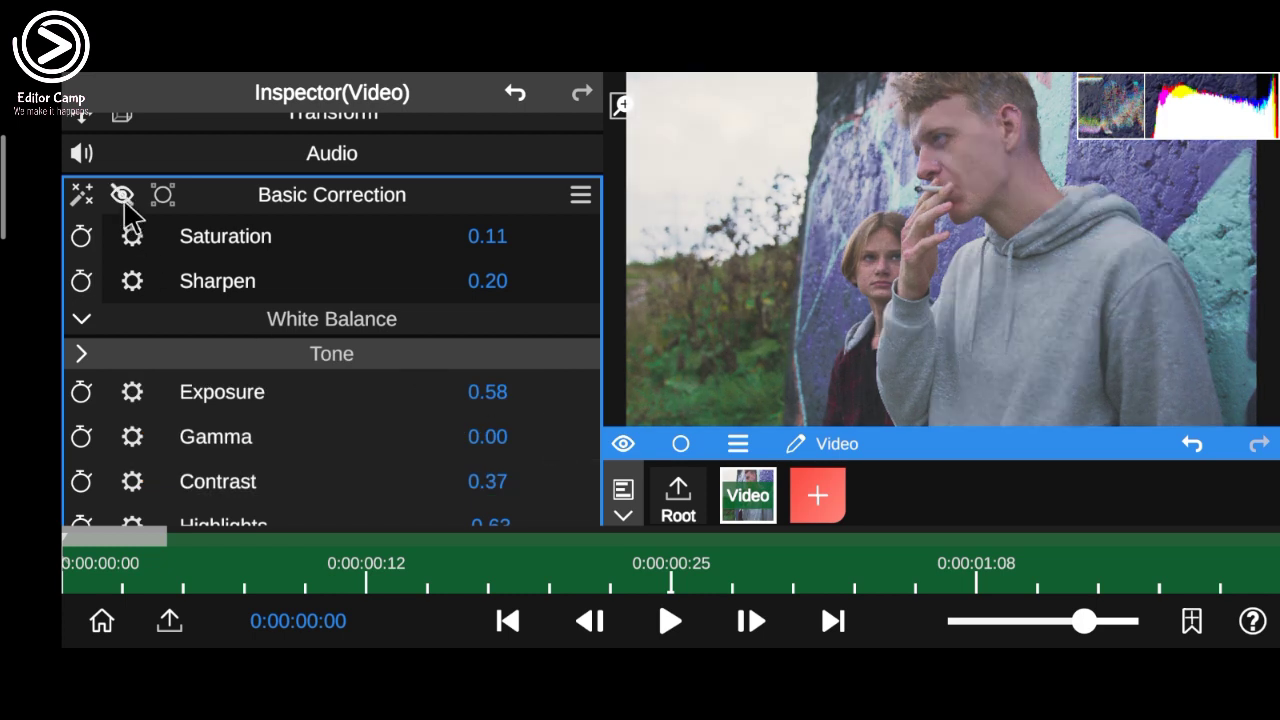
- Add RGB Curves and bend the master curve into a slight S-shape with two points
{"action": "left_click", "coordinate": [225, 197]}
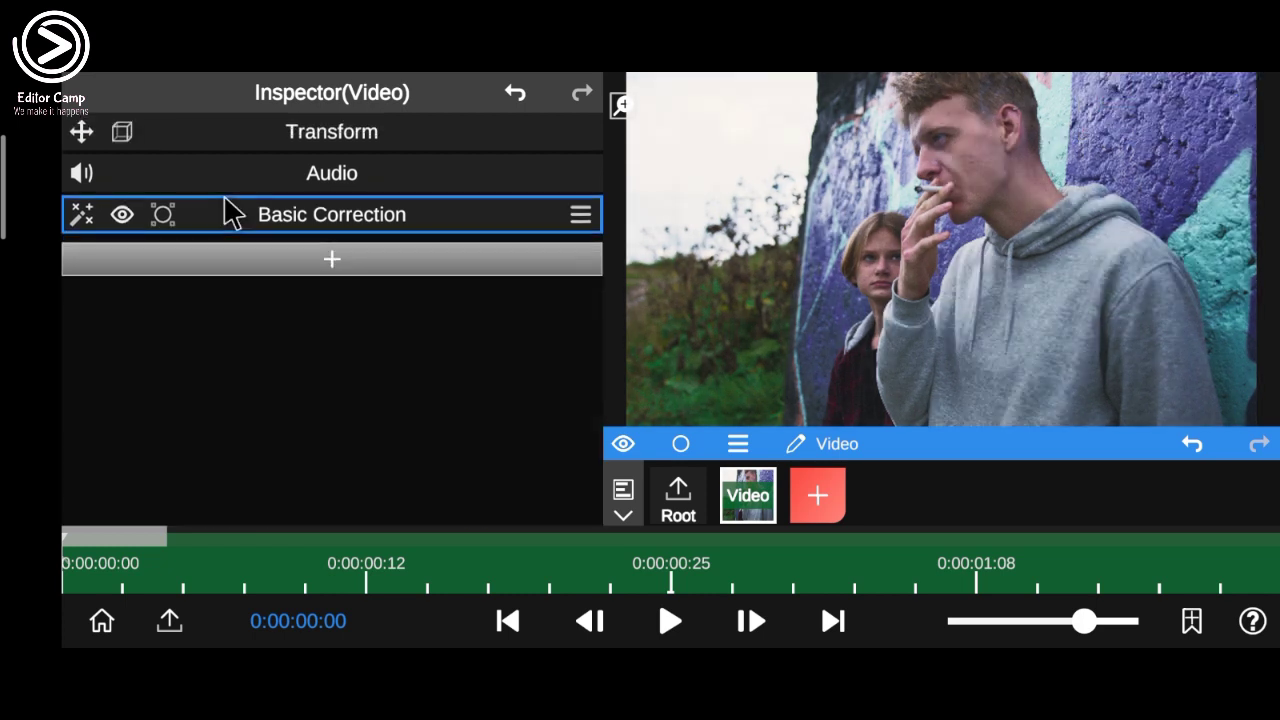
{"action": "left_click", "coordinate": [343, 262]}
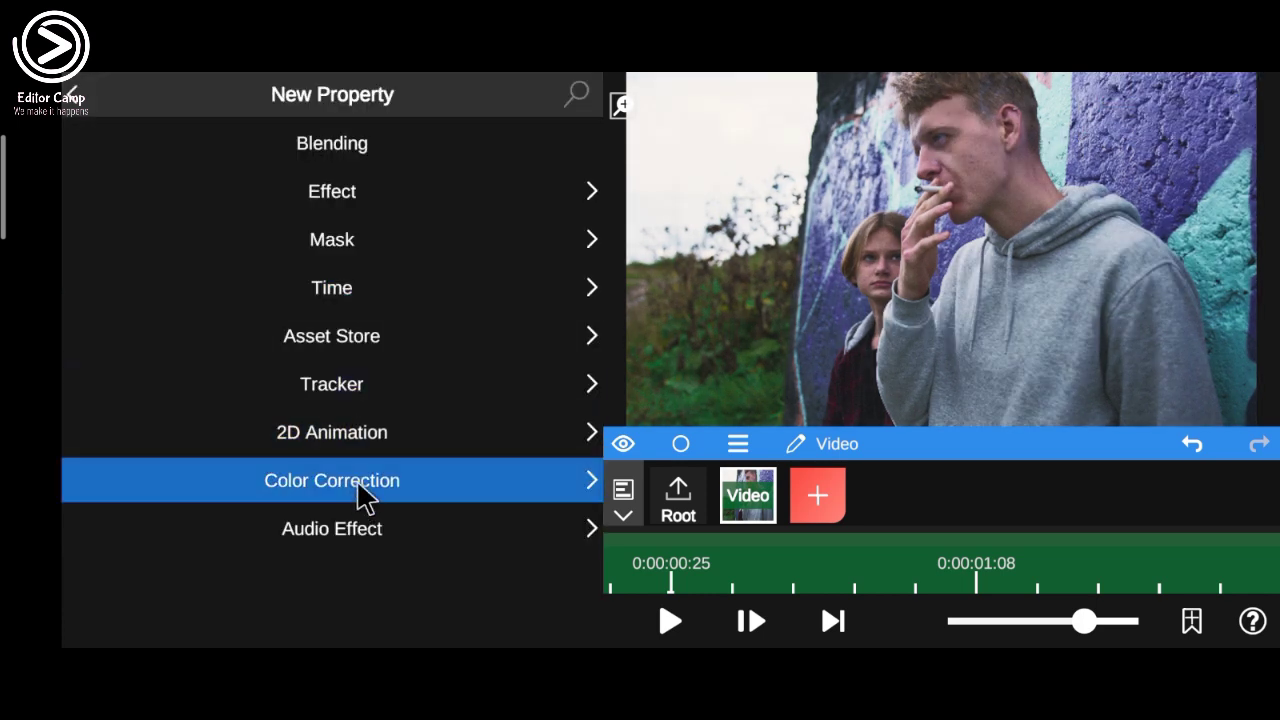
{"action": "left_click", "coordinate": [358, 484]}
{"action": "left_click", "coordinate": [402, 250]}
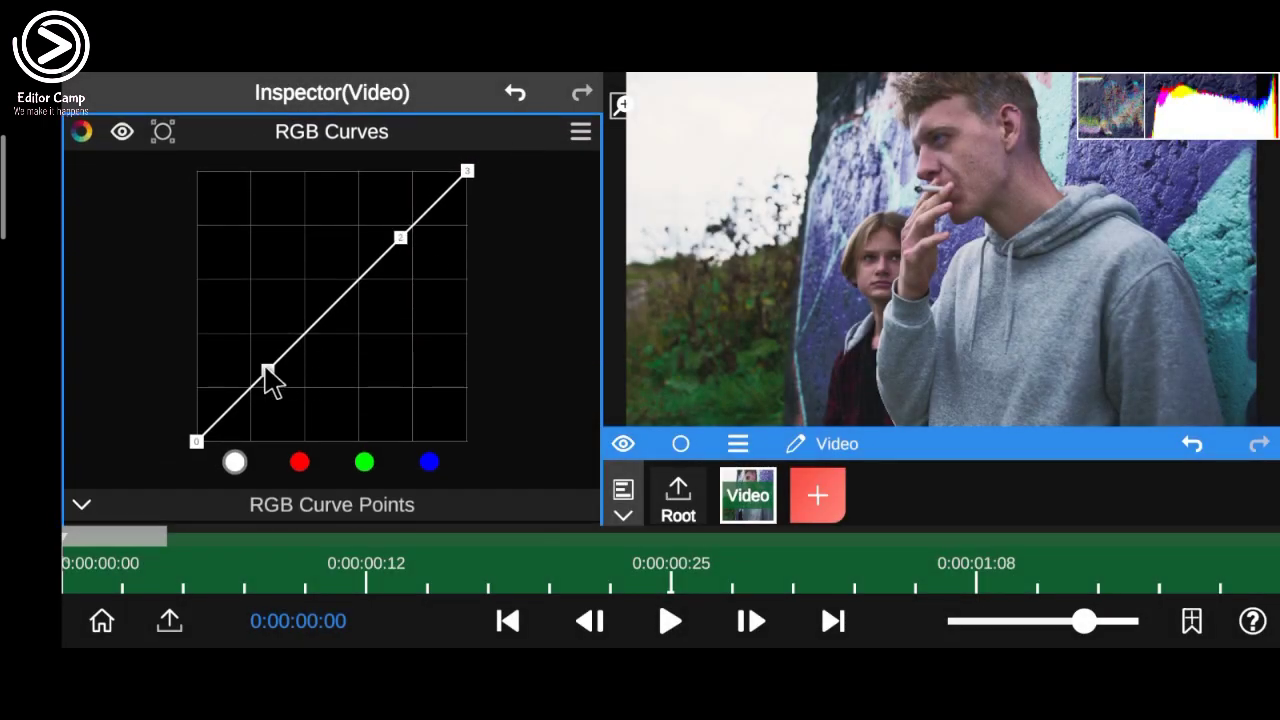
{"action": "mouse_move", "coordinate": [267, 368]}
{"action": "left_mouse_down"}
{"action": "mouse_move", "coordinate": [297, 362]}
{"action": "mouse_move", "coordinate": [296, 348]}
{"action": "left_mouse_up"}
{"action": "left_click_drag", "start_coordinate": [407, 241], "coordinate": [393, 237]}
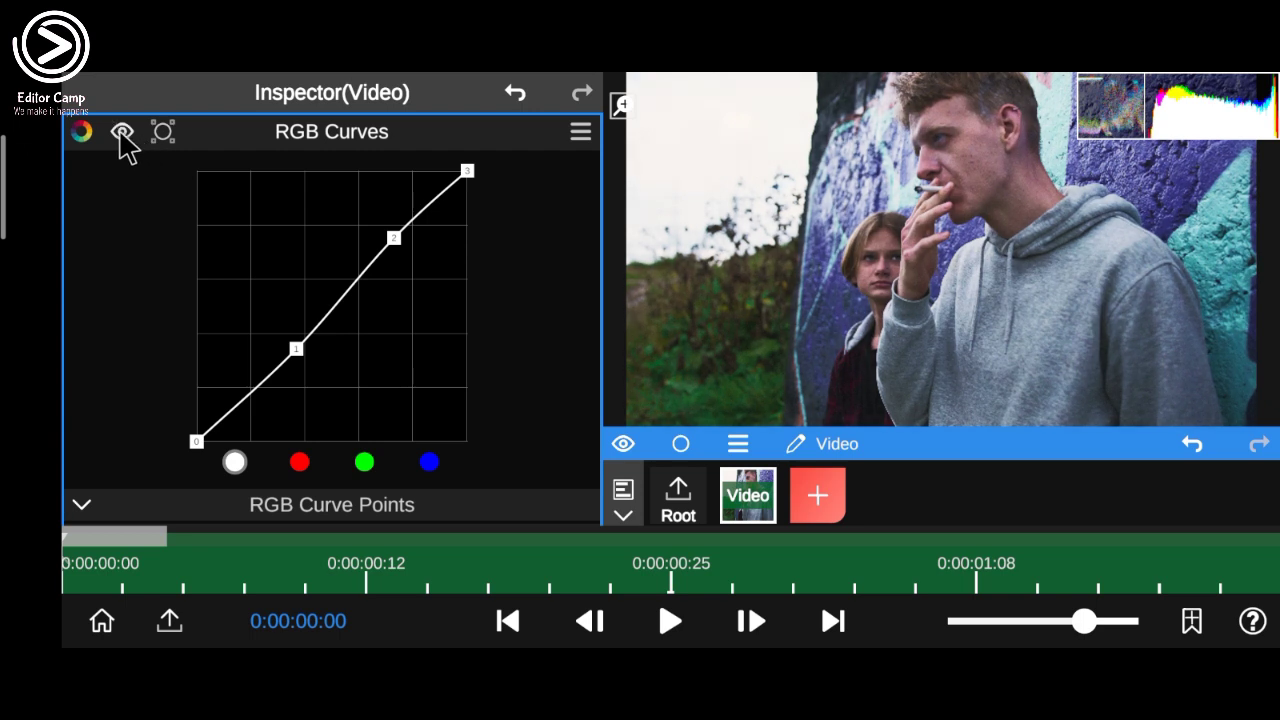
{"action": "left_click", "coordinate": [245, 135]}
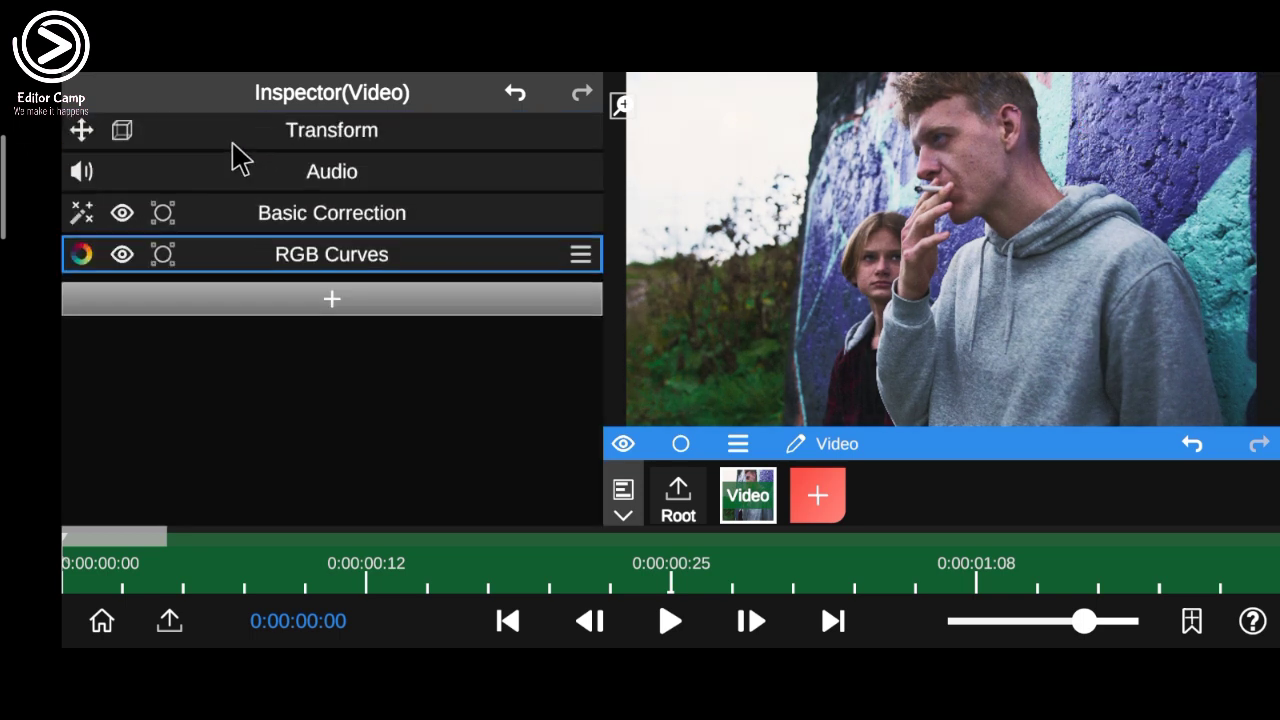
- Add a Hue Saturation Curve that lowers saturation in the blue-violet hues
{"action": "left_click", "coordinate": [328, 303]}
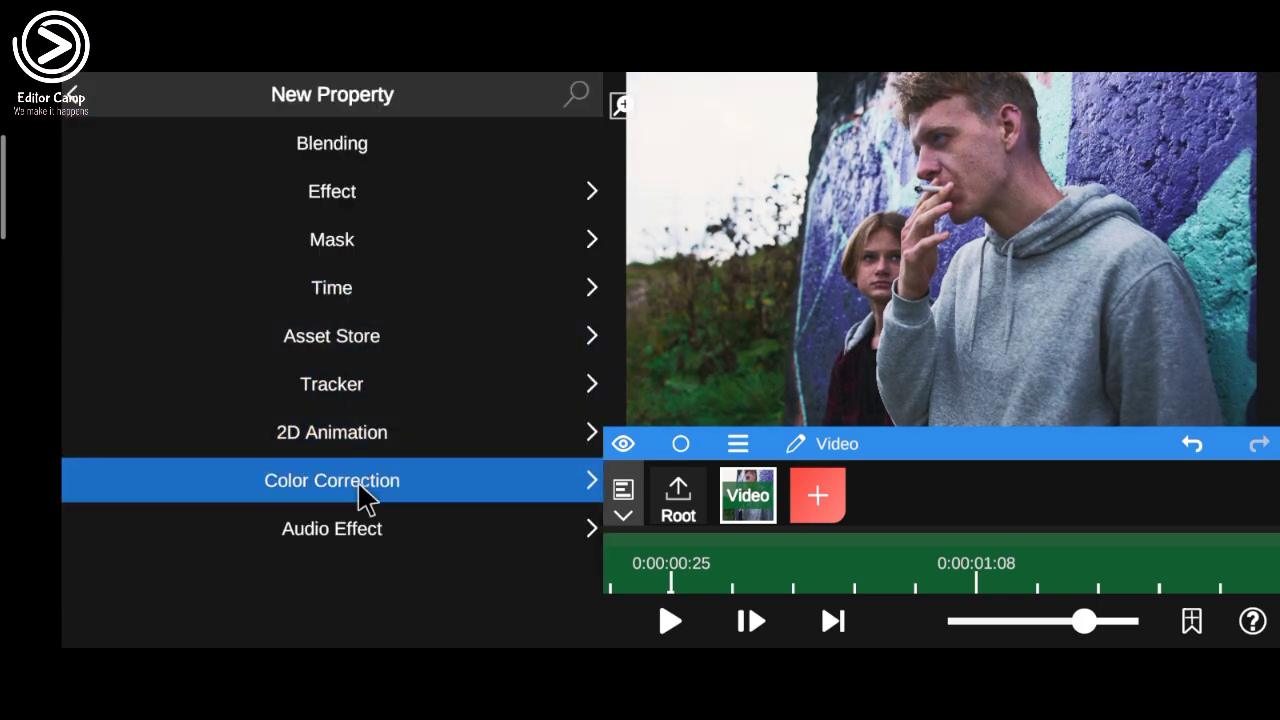
{"action": "left_click", "coordinate": [357, 480]}
{"action": "left_click", "coordinate": [420, 306]}
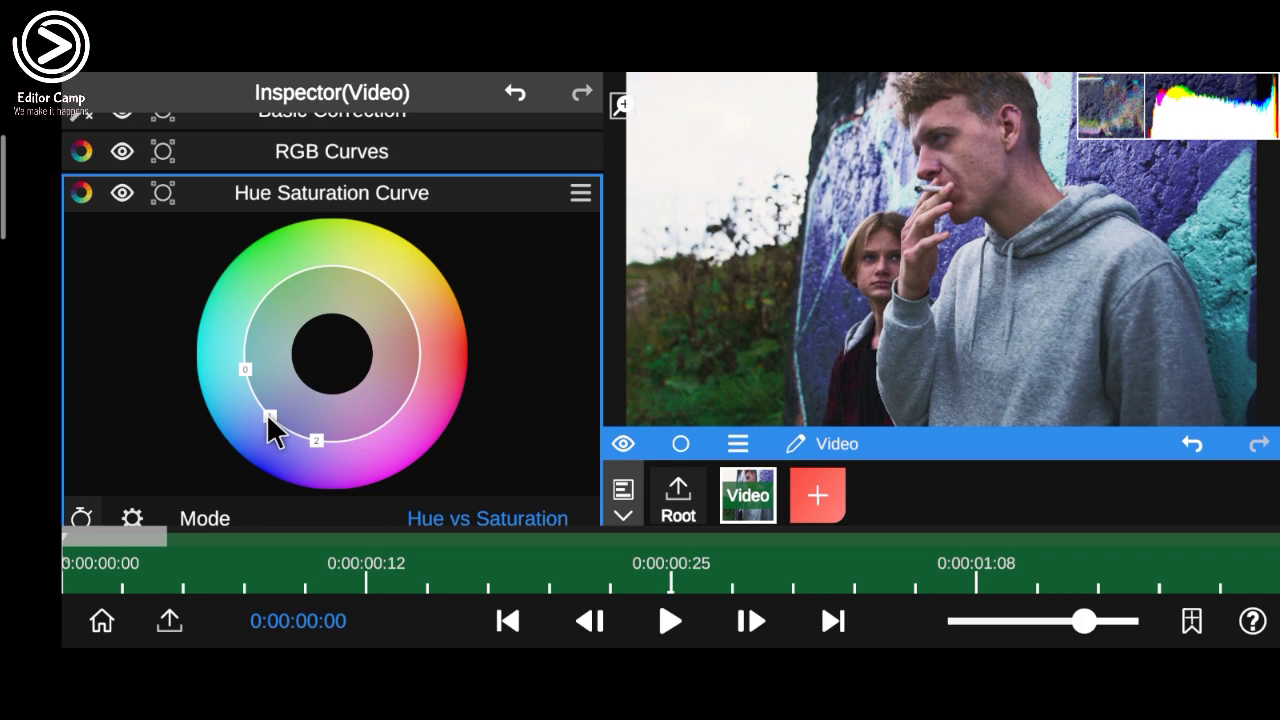
{"action": "left_click_drag", "start_coordinate": [268, 416], "coordinate": [262, 425]}
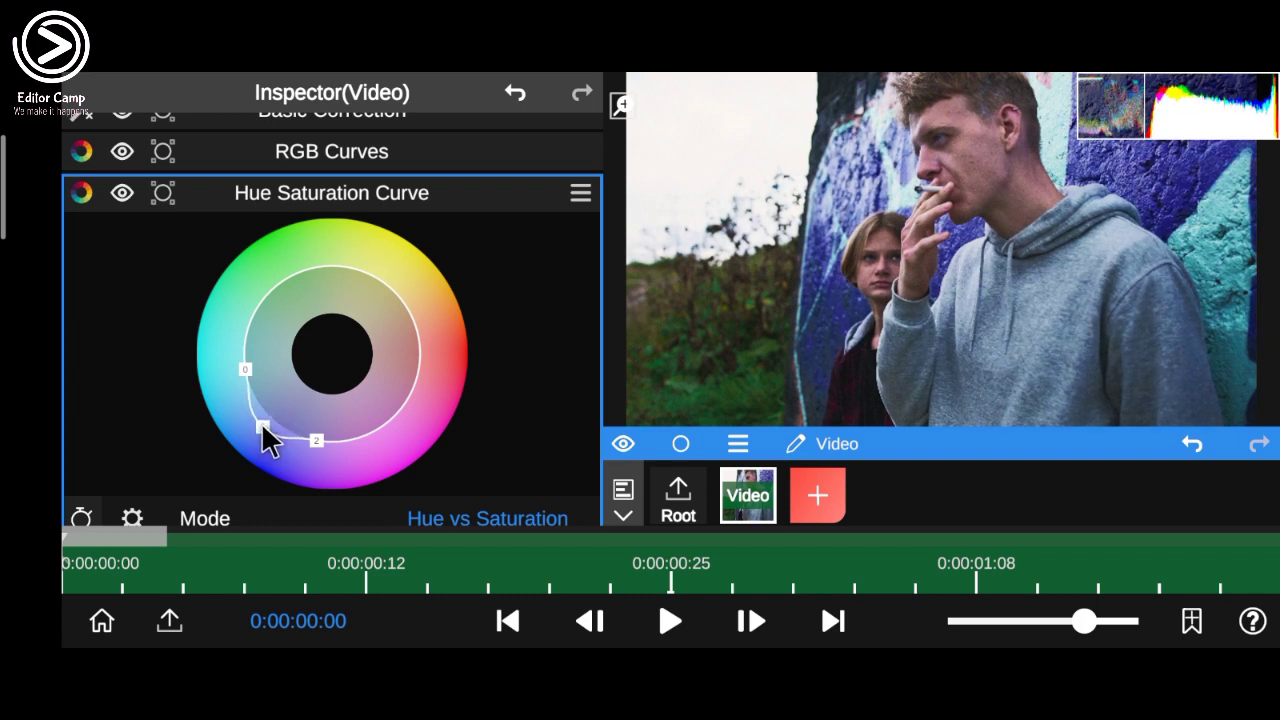
{"action": "left_click", "coordinate": [346, 268]}
{"action": "left_click_drag", "start_coordinate": [294, 272], "coordinate": [299, 271]}
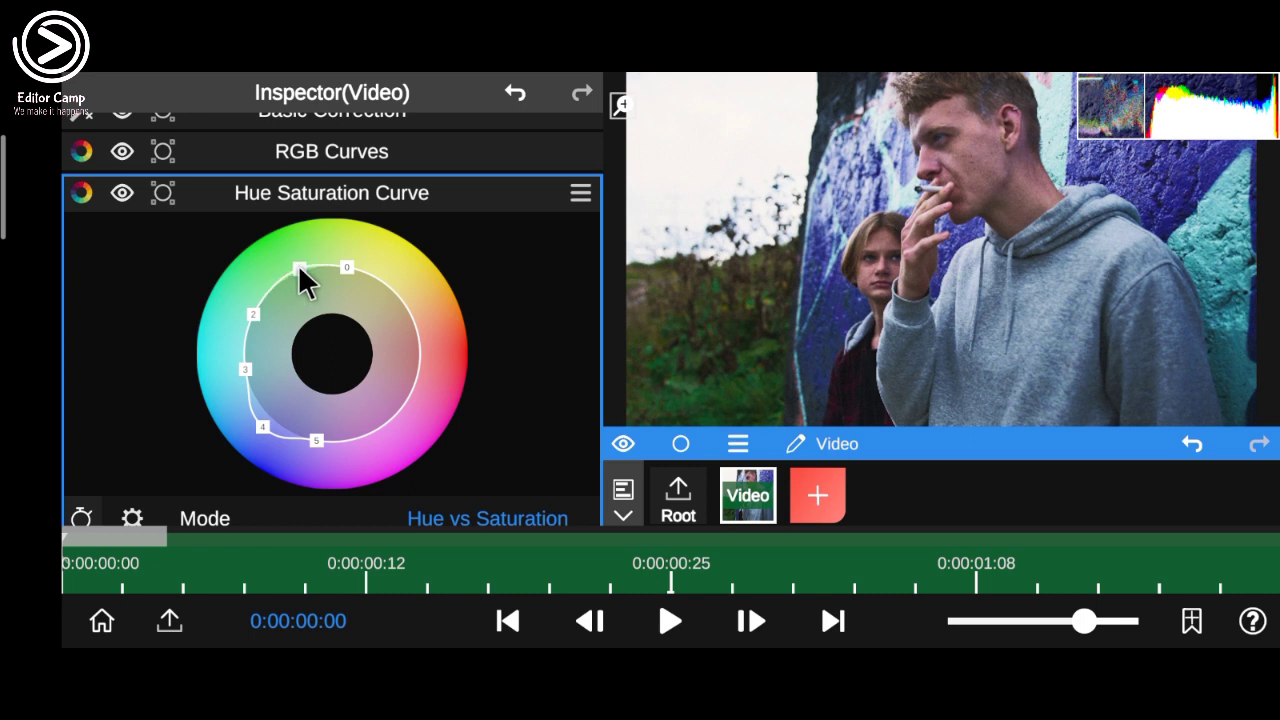
{"action": "left_click", "coordinate": [500, 200]}
- Add a second Hue Saturation Curve and set its mode to Hue vs Hue
{"action": "left_click", "coordinate": [336, 344]}
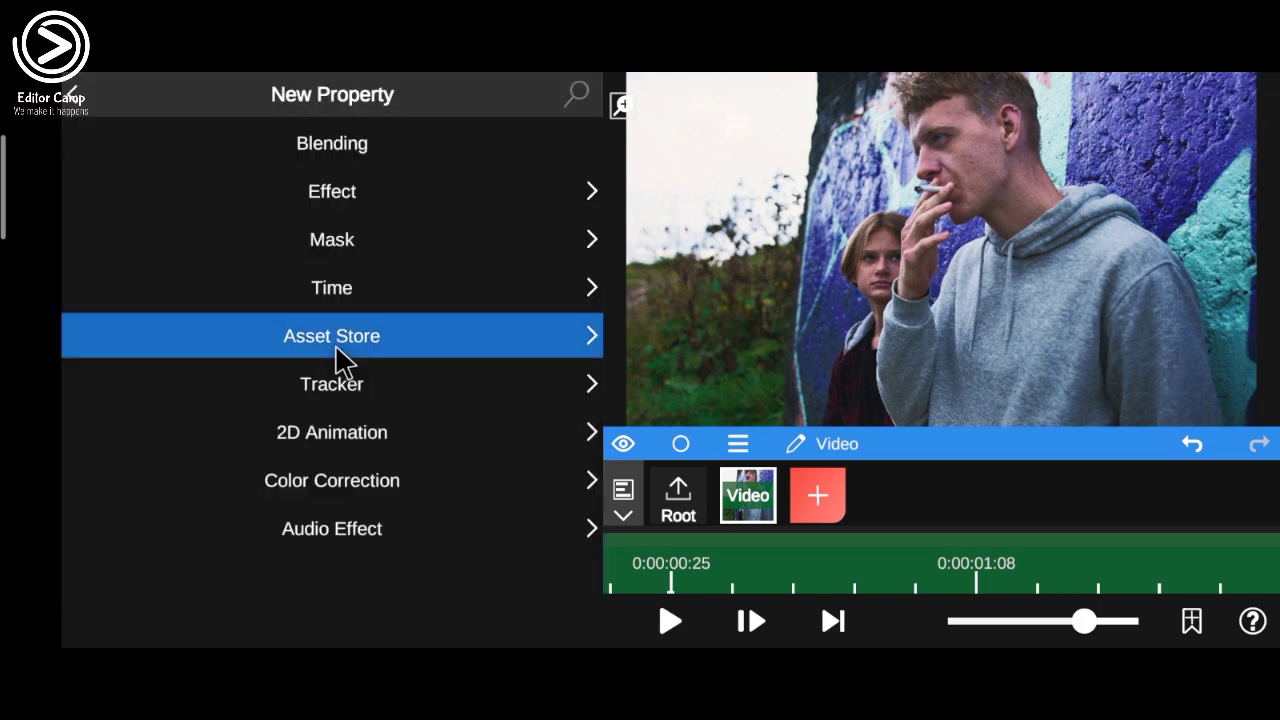
{"action": "left_click", "coordinate": [357, 478]}
{"action": "left_click", "coordinate": [423, 314]}
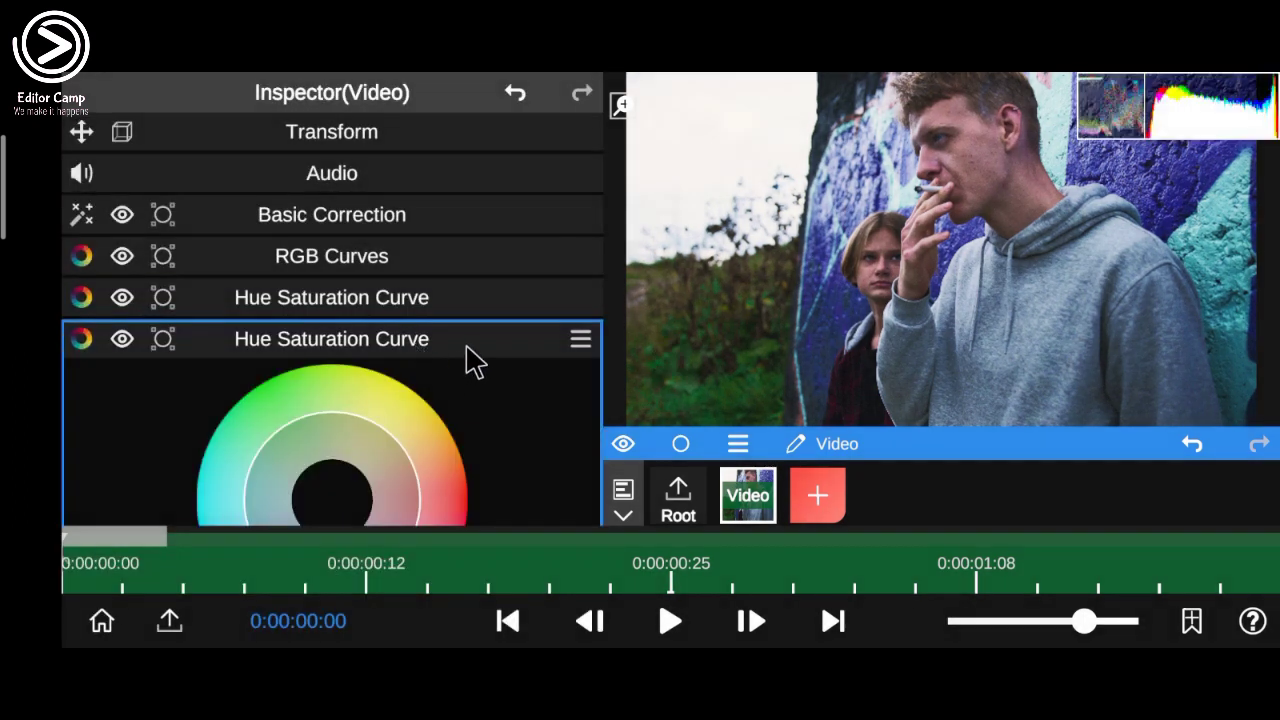
{"action": "left_click", "coordinate": [503, 463]}
{"action": "left_click", "coordinate": [414, 206]}
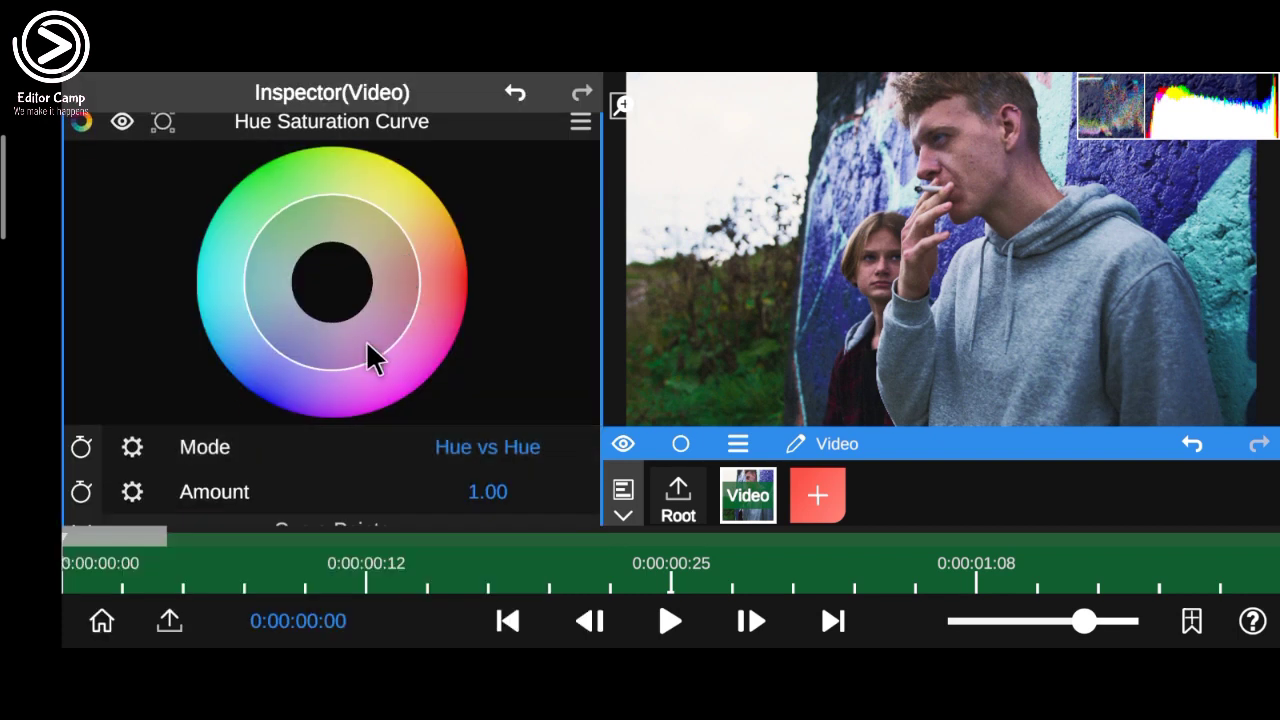
- Add curve points shifting the purple graffiti hues toward teal while pinning the greens
{"action": "left_click", "coordinate": [310, 368]}
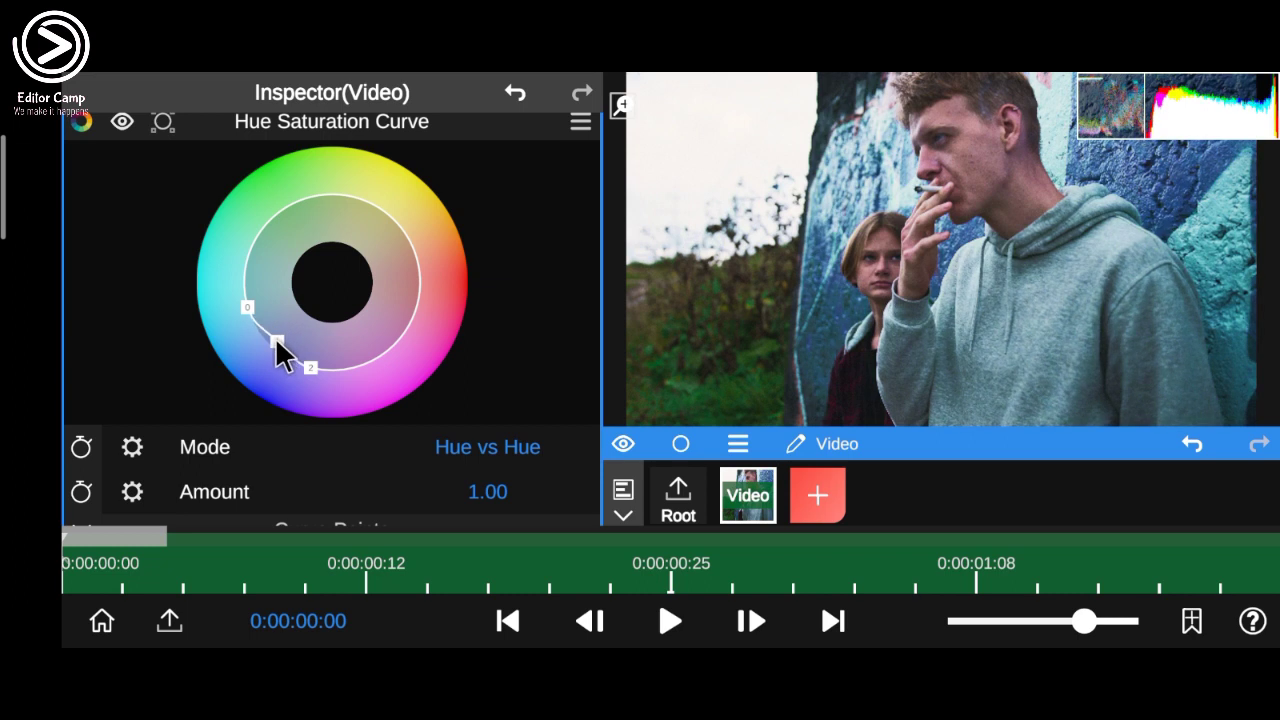
{"action": "left_click_drag", "start_coordinate": [271, 342], "coordinate": [277, 340]}
{"action": "left_click", "coordinate": [260, 231]}
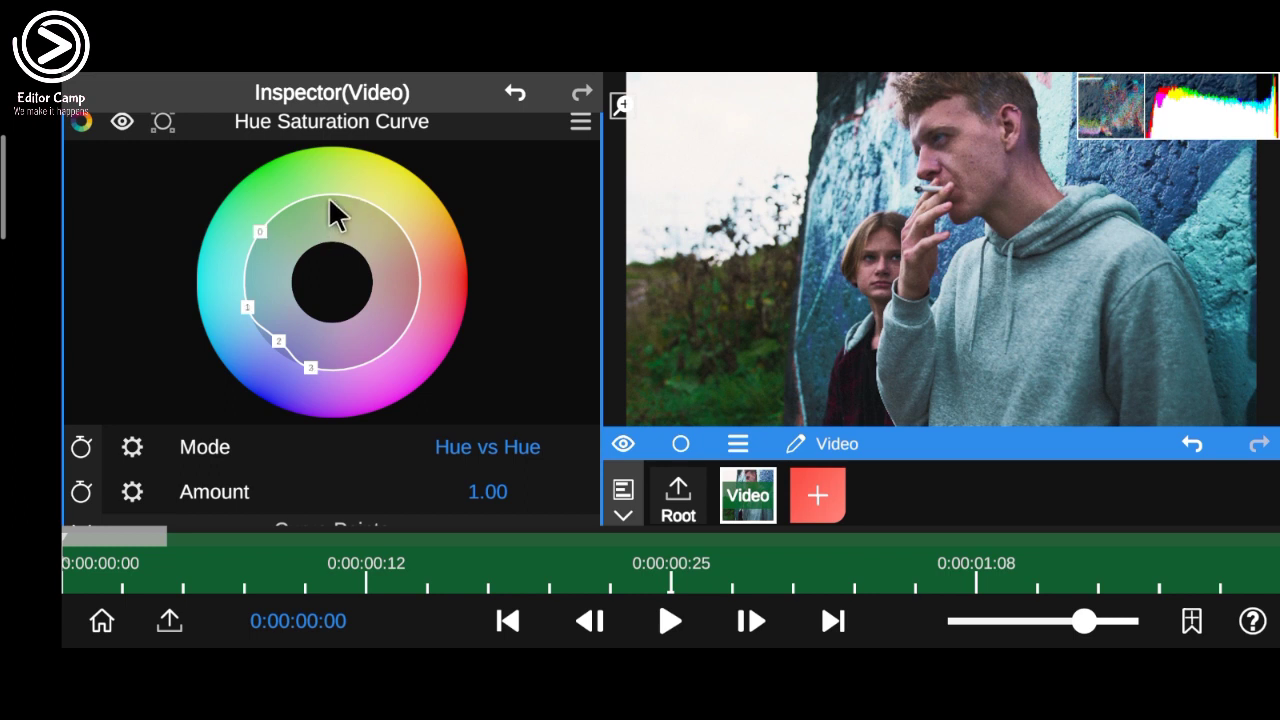
{"action": "left_click", "coordinate": [353, 198]}
{"action": "left_click_drag", "start_coordinate": [303, 199], "coordinate": [307, 205]}
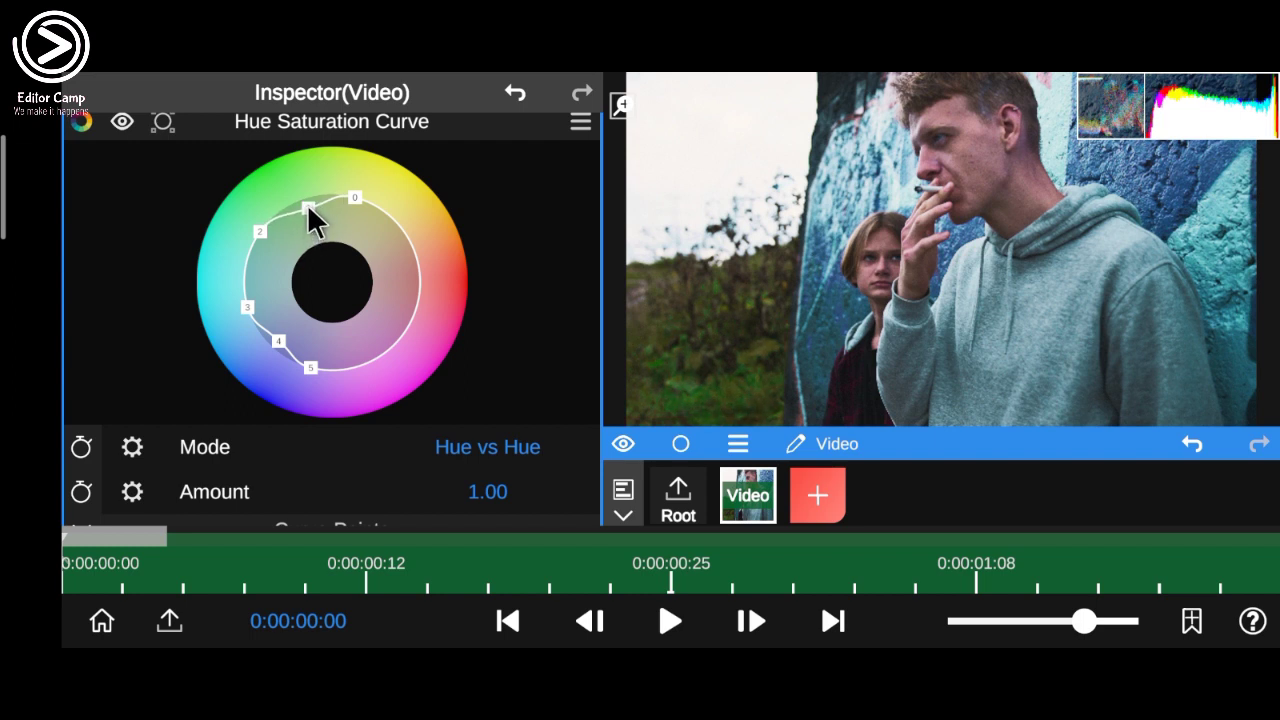
{"action": "left_click", "coordinate": [461, 135]}
{"action": "left_click", "coordinate": [408, 380]}
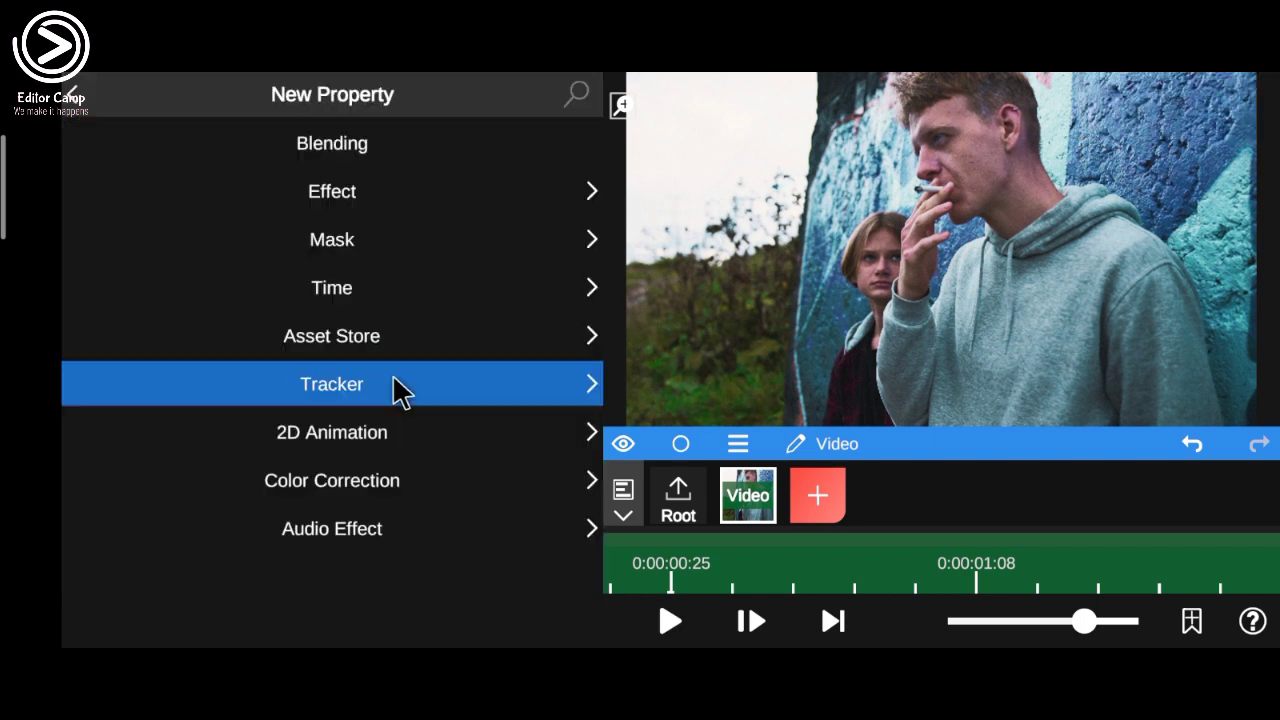
- Add a third Hue Saturation Curve in Hue vs Brightness mode
{"action": "left_click", "coordinate": [386, 484]}
{"action": "left_click", "coordinate": [432, 313]}
{"action": "left_click_drag", "start_coordinate": [449, 423], "coordinate": [514, 180]}
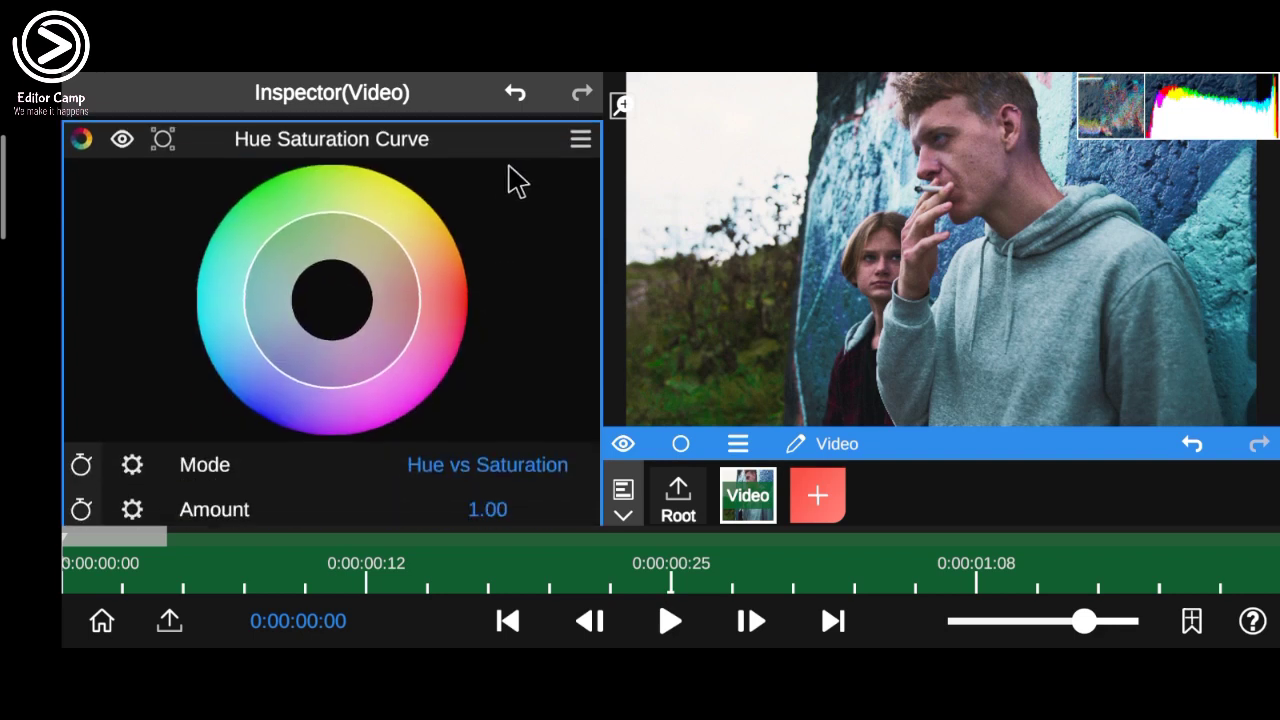
{"action": "left_click", "coordinate": [437, 468]}
{"action": "left_click", "coordinate": [418, 262]}
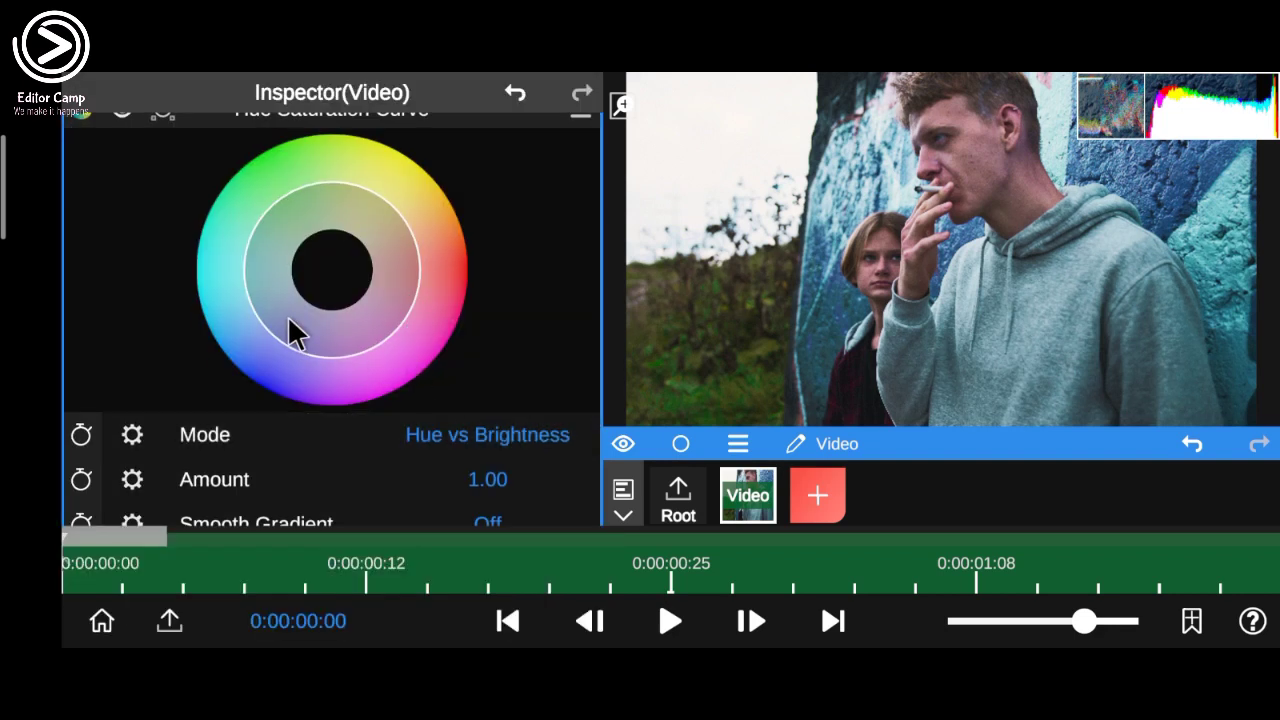
- Shape the brightness curve with points in the blue-purple, green and yellow hues
{"action": "left_click", "coordinate": [246, 249]}
{"action": "left_click", "coordinate": [289, 347]}
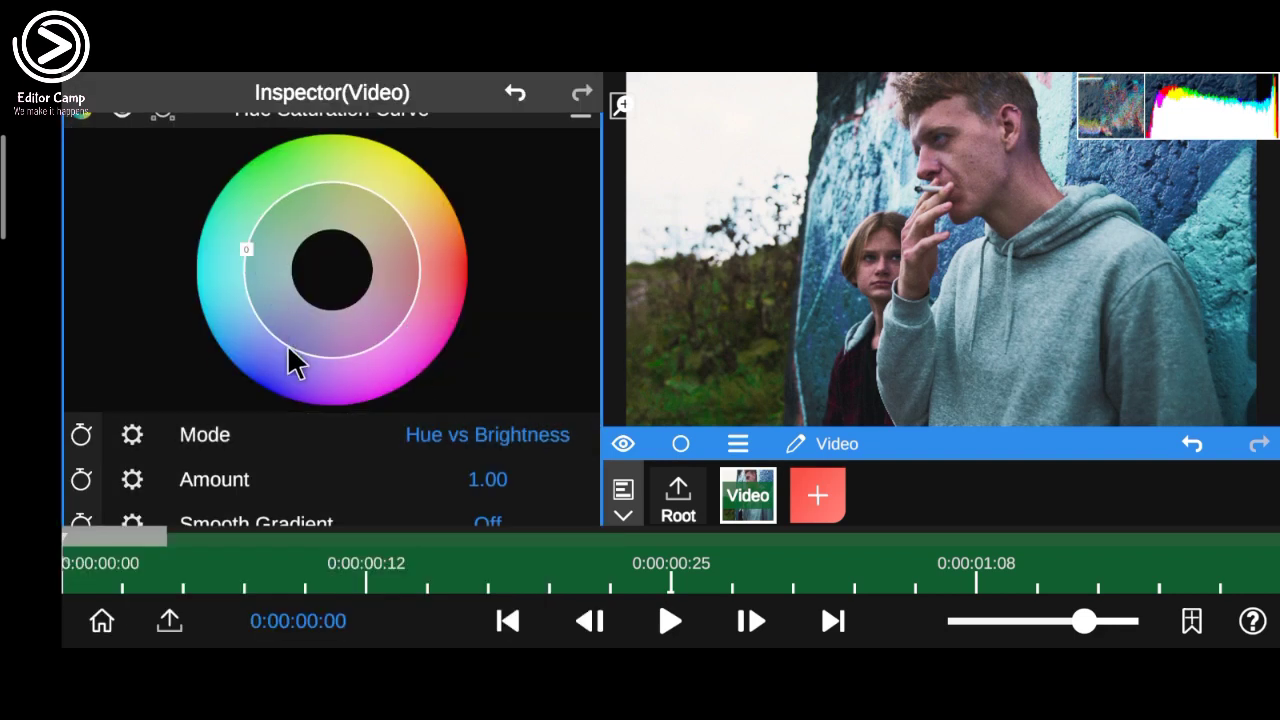
{"action": "left_click_drag", "start_coordinate": [252, 306], "coordinate": [251, 306]}
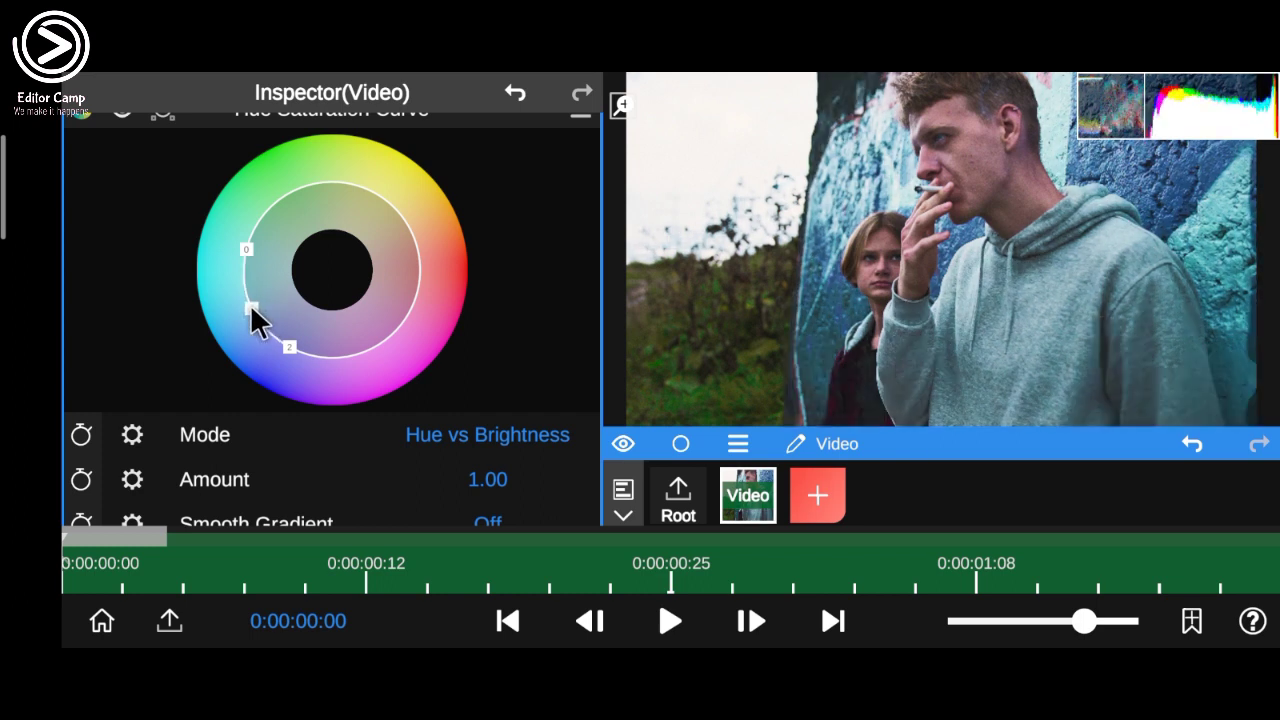
{"action": "left_click_drag", "start_coordinate": [288, 350], "coordinate": [319, 358]}
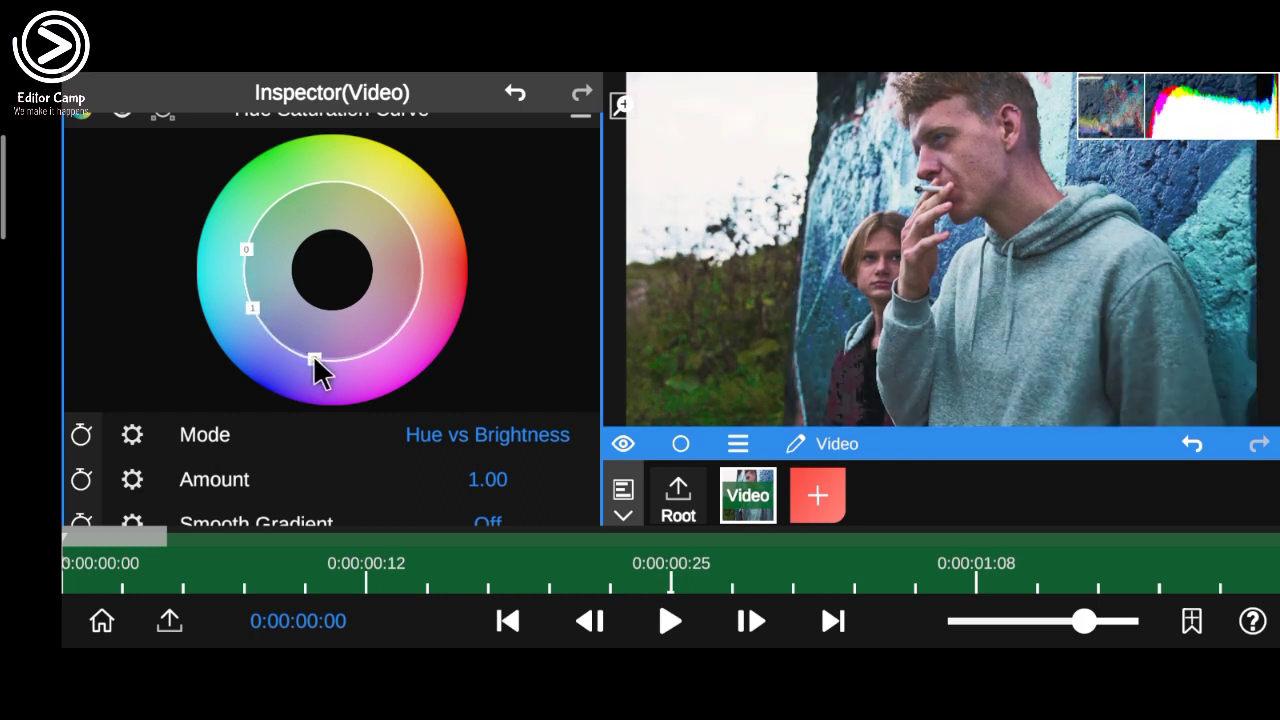
{"action": "left_click_drag", "start_coordinate": [258, 313], "coordinate": [280, 302]}
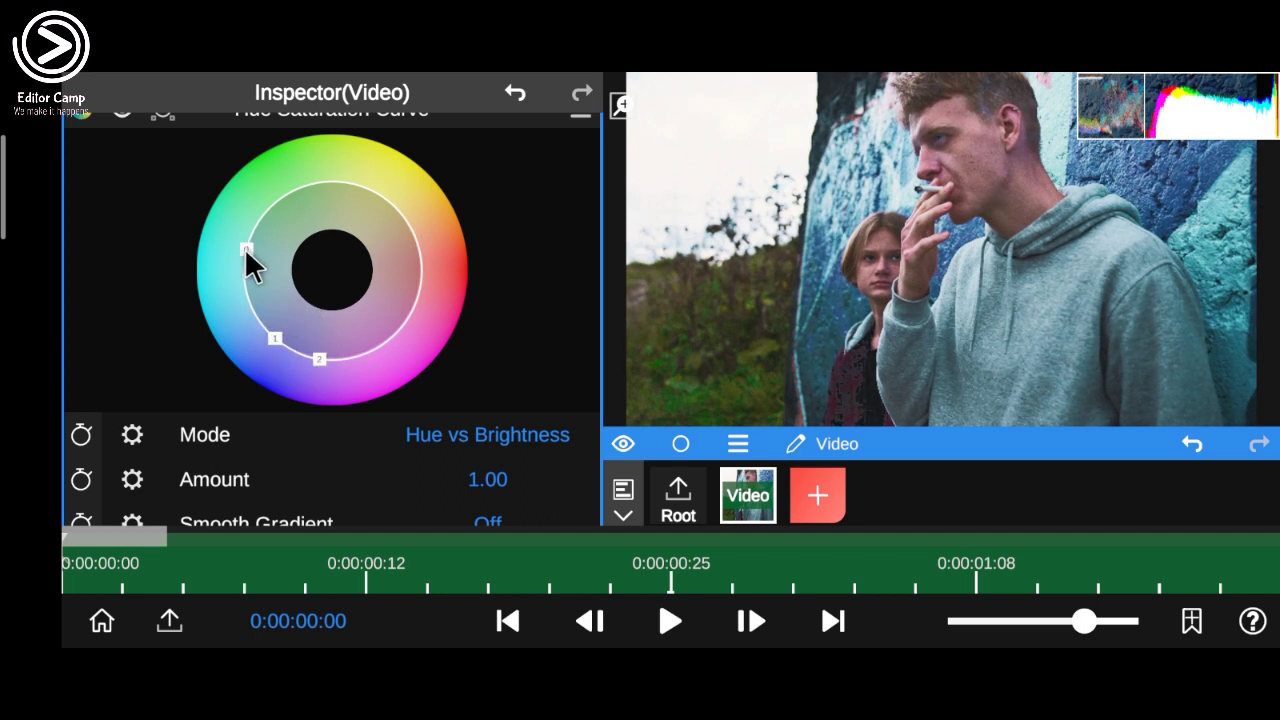
{"action": "mouse_move", "coordinate": [246, 250]}
{"action": "left_mouse_down"}
{"action": "mouse_move", "coordinate": [249, 305]}
{"action": "mouse_move", "coordinate": [279, 333]}
{"action": "mouse_move", "coordinate": [298, 325]}
{"action": "mouse_move", "coordinate": [289, 339]}
{"action": "left_mouse_up"}
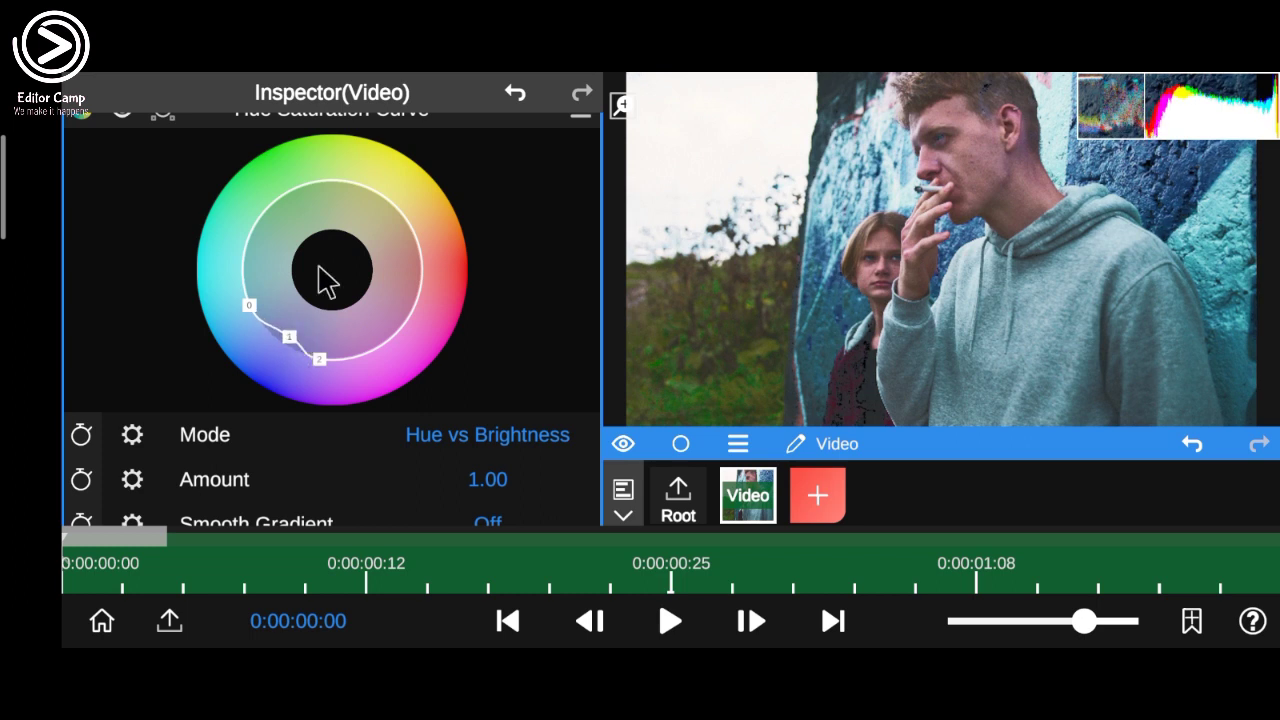
{"action": "left_click", "coordinate": [262, 216]}
{"action": "left_click", "coordinate": [332, 182]}
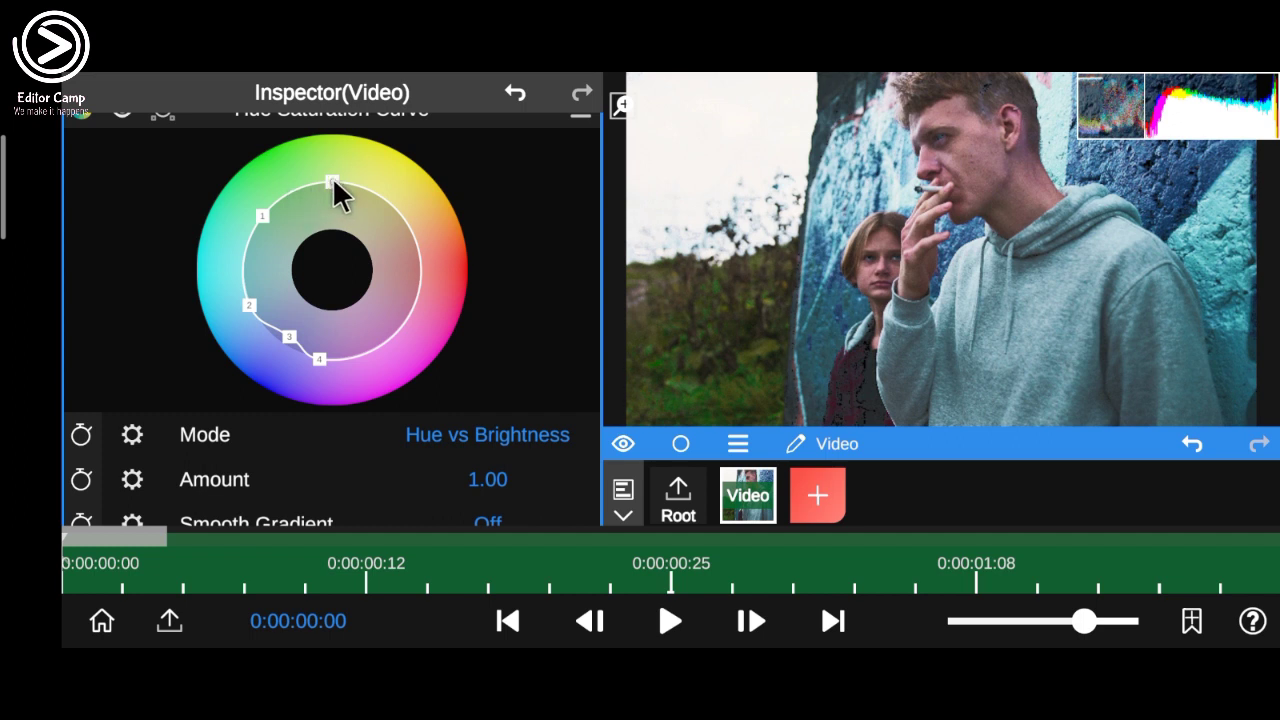
{"action": "left_click_drag", "start_coordinate": [333, 183], "coordinate": [341, 183]}
{"action": "mouse_move", "coordinate": [258, 222]}
{"action": "left_mouse_down"}
{"action": "mouse_move", "coordinate": [297, 206]}
{"action": "mouse_move", "coordinate": [298, 188]}
{"action": "left_mouse_up"}
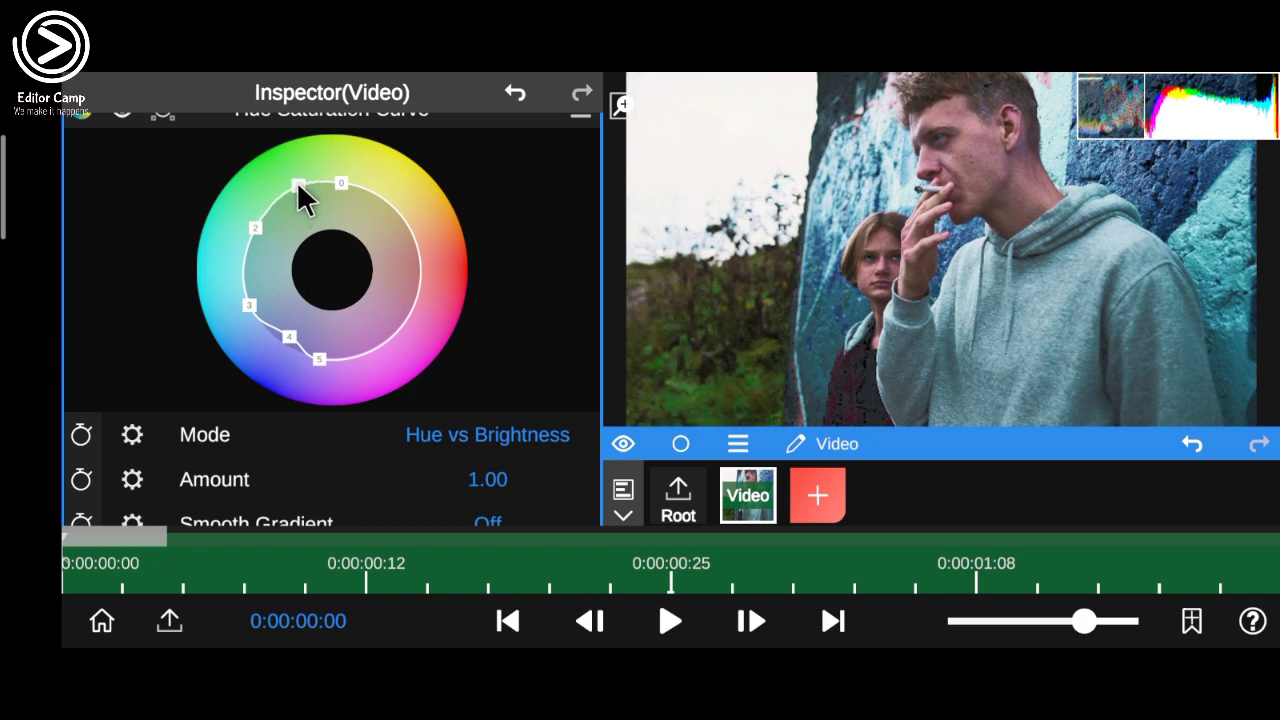
- Compare the brightness curve on and off, then delete one of its control points
{"action": "scroll", "coordinate": [145, 158], "scroll_direction": "up", "scroll_amount": 1}
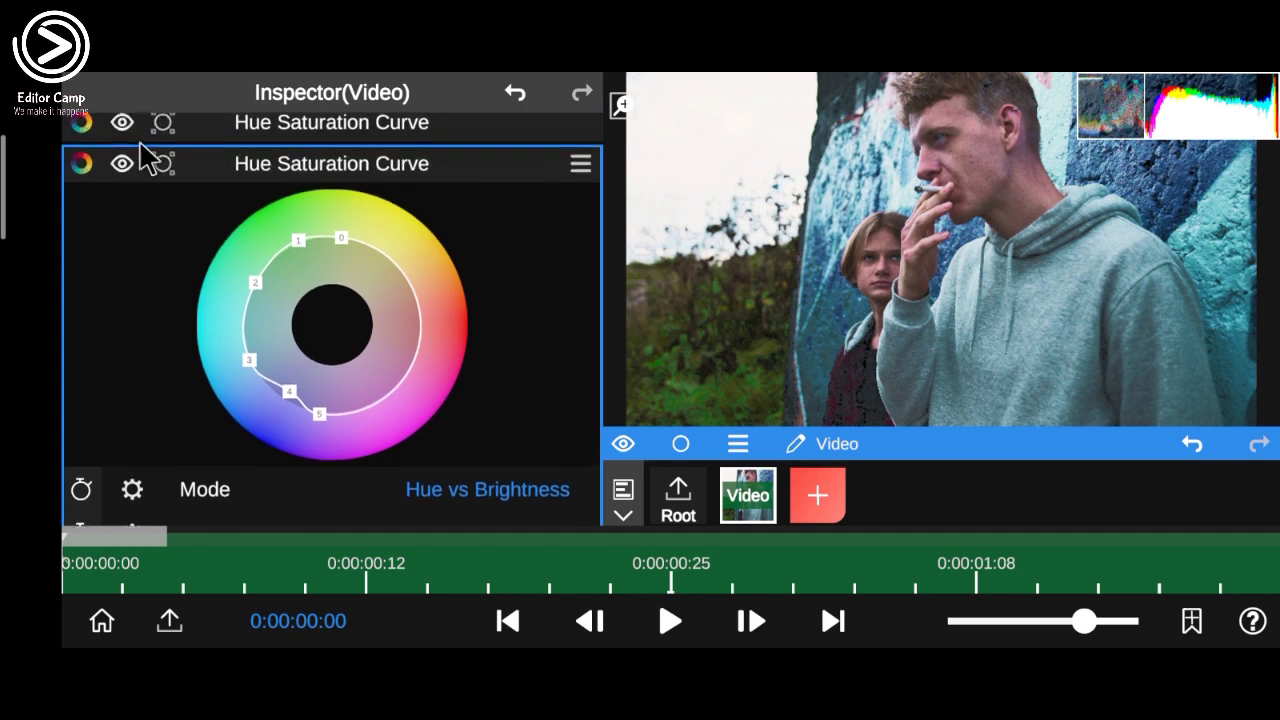
{"action": "left_click", "coordinate": [122, 164]}
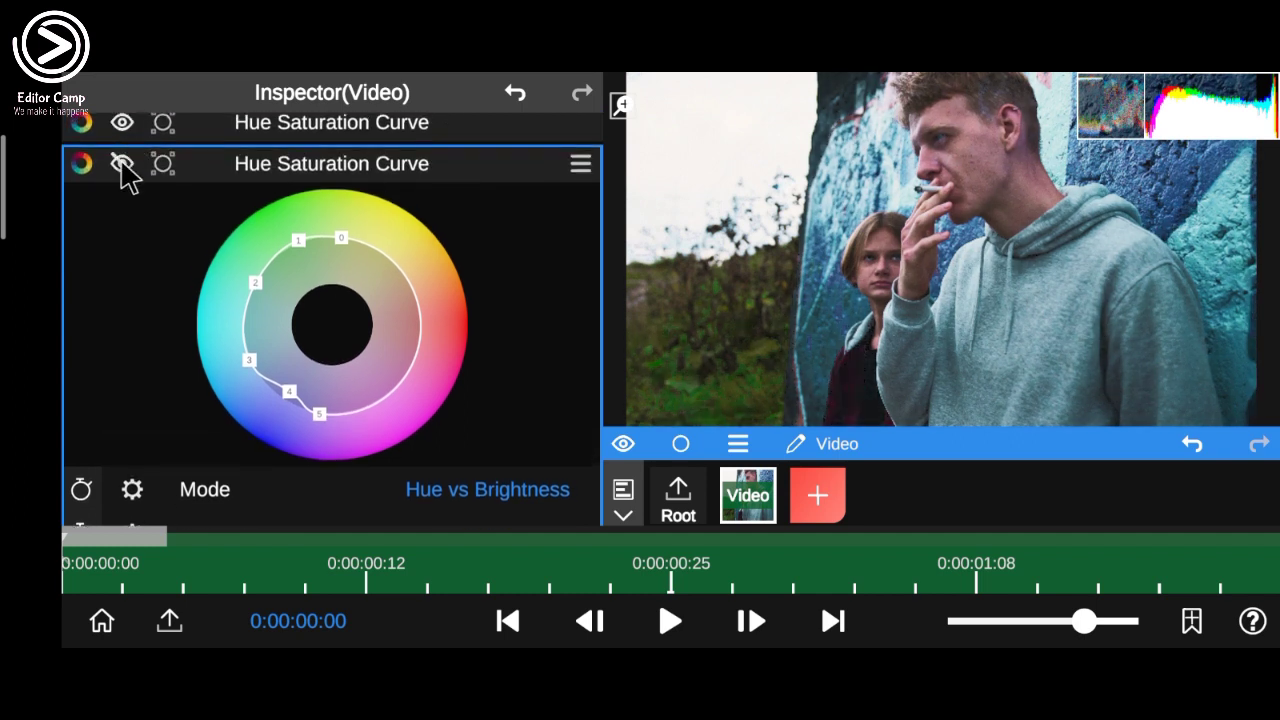
{"action": "left_click", "coordinate": [122, 164]}
{"action": "left_click_drag", "start_coordinate": [294, 240], "coordinate": [241, 222]}
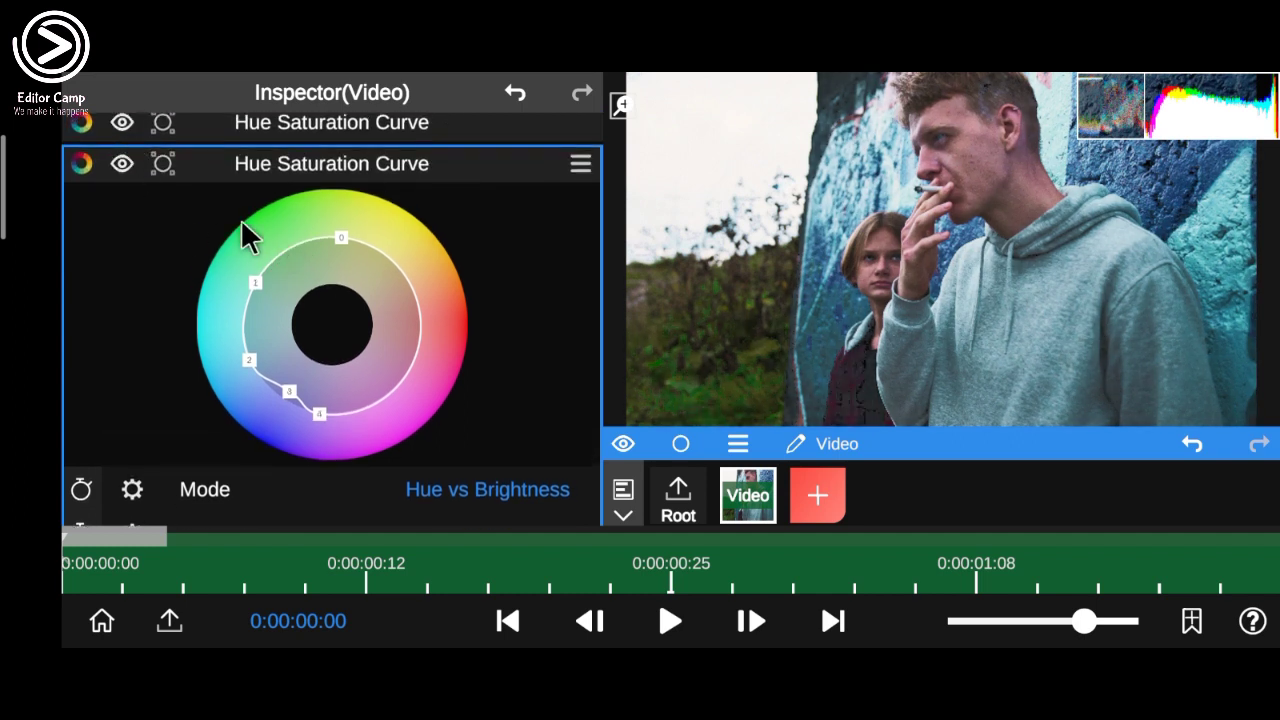
- Review the Hue vs Hue and Hue vs Saturation curves and collapse the curve panels
{"action": "scroll", "coordinate": [228, 183], "scroll_direction": "up", "scroll_amount": 1}
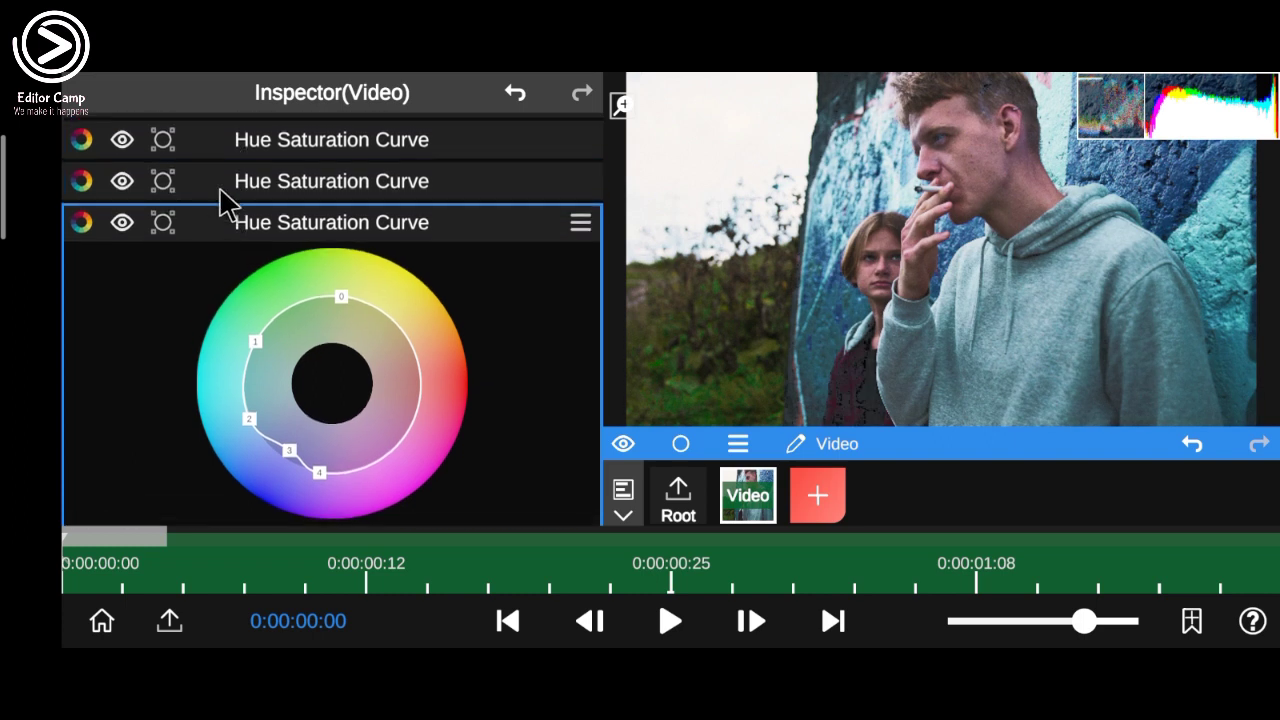
{"action": "left_click", "coordinate": [222, 192]}
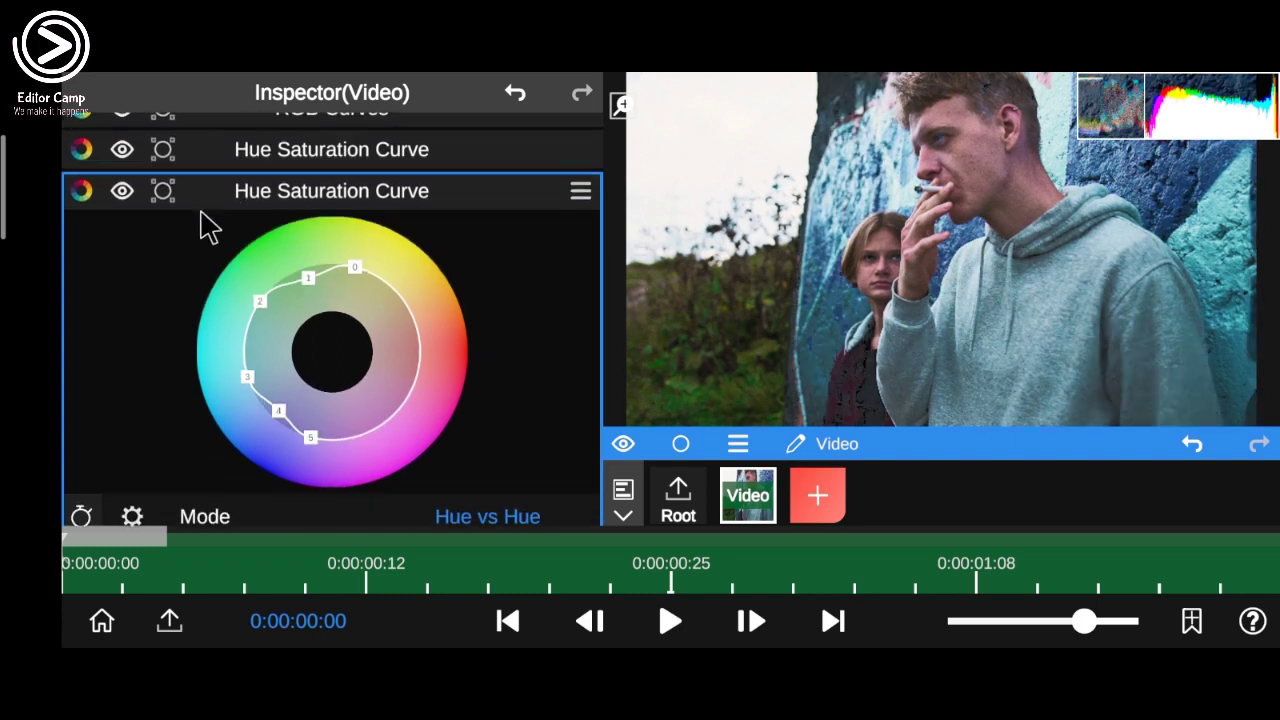
{"action": "scroll", "coordinate": [206, 223], "scroll_direction": "up", "scroll_amount": 1}
{"action": "left_click", "coordinate": [200, 214]}
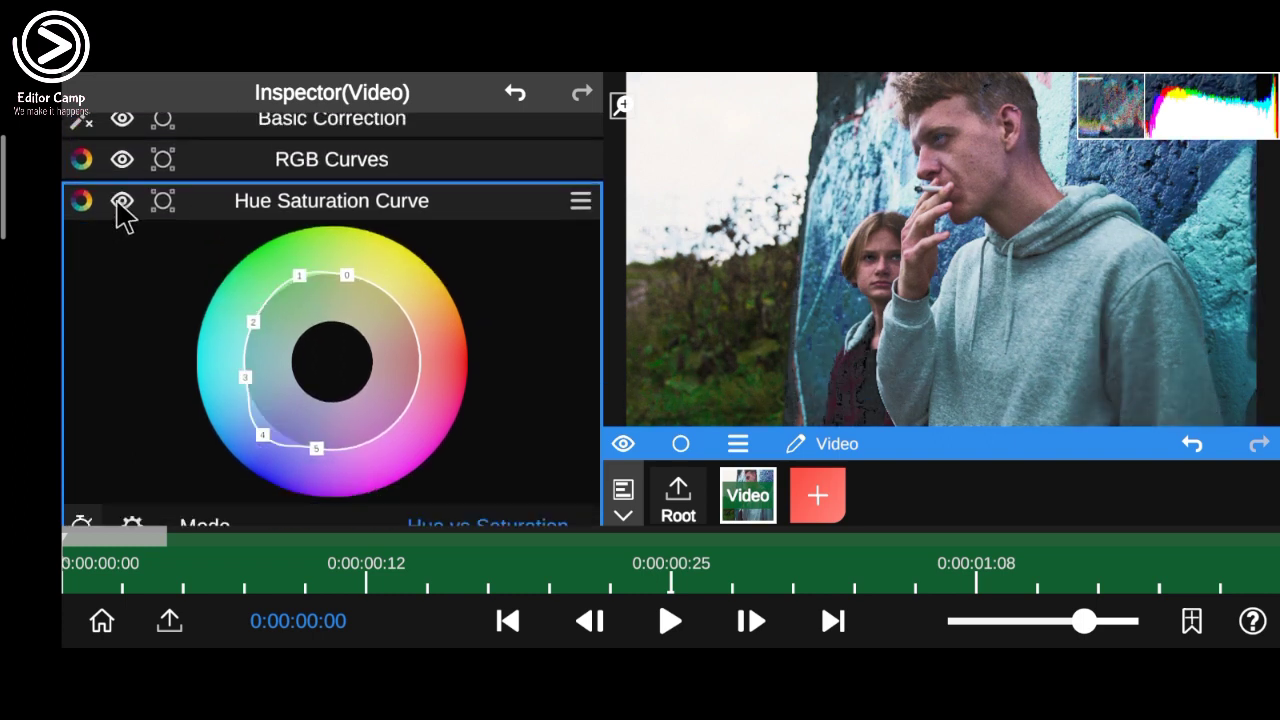
{"action": "left_click", "coordinate": [491, 216]}
{"action": "scroll", "coordinate": [491, 220], "scroll_direction": "up", "scroll_amount": 1}
{"action": "left_click", "coordinate": [329, 437]}
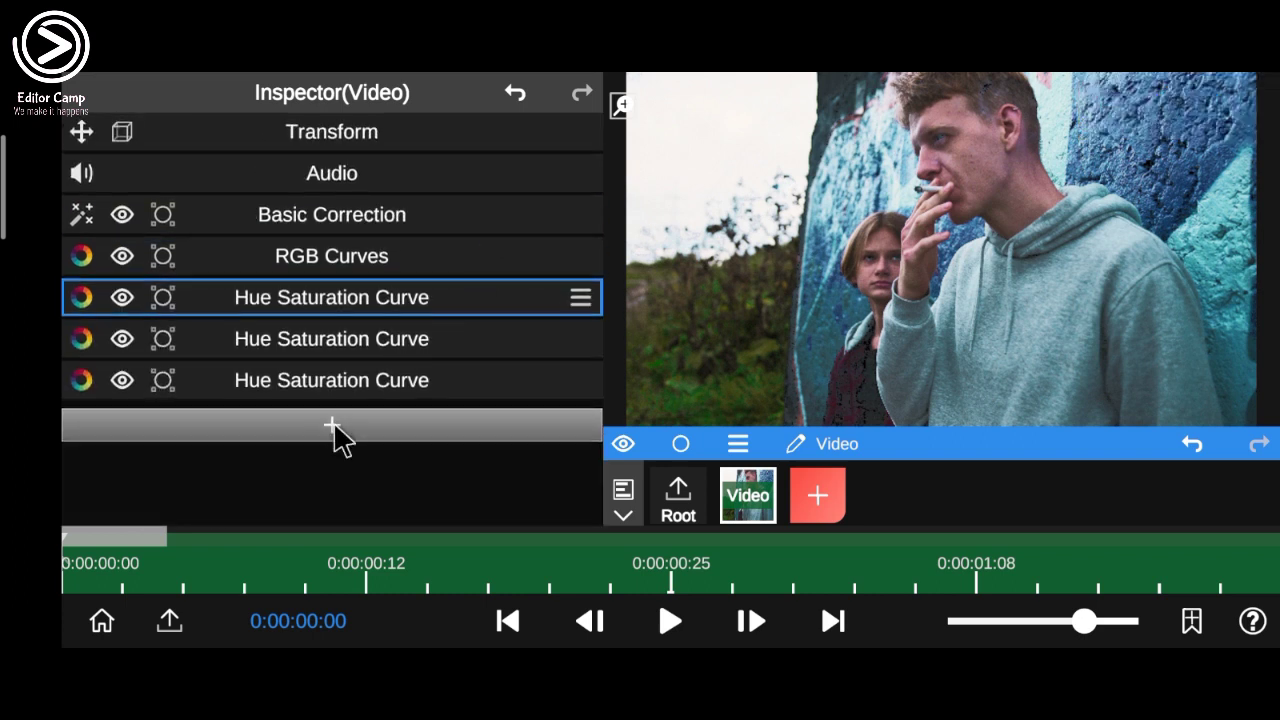
- Add Color Grading and pull Gain warm and darker to 0.91/0.70/0.25
{"action": "left_click", "coordinate": [390, 480]}
{"action": "left_click", "coordinate": [400, 157]}
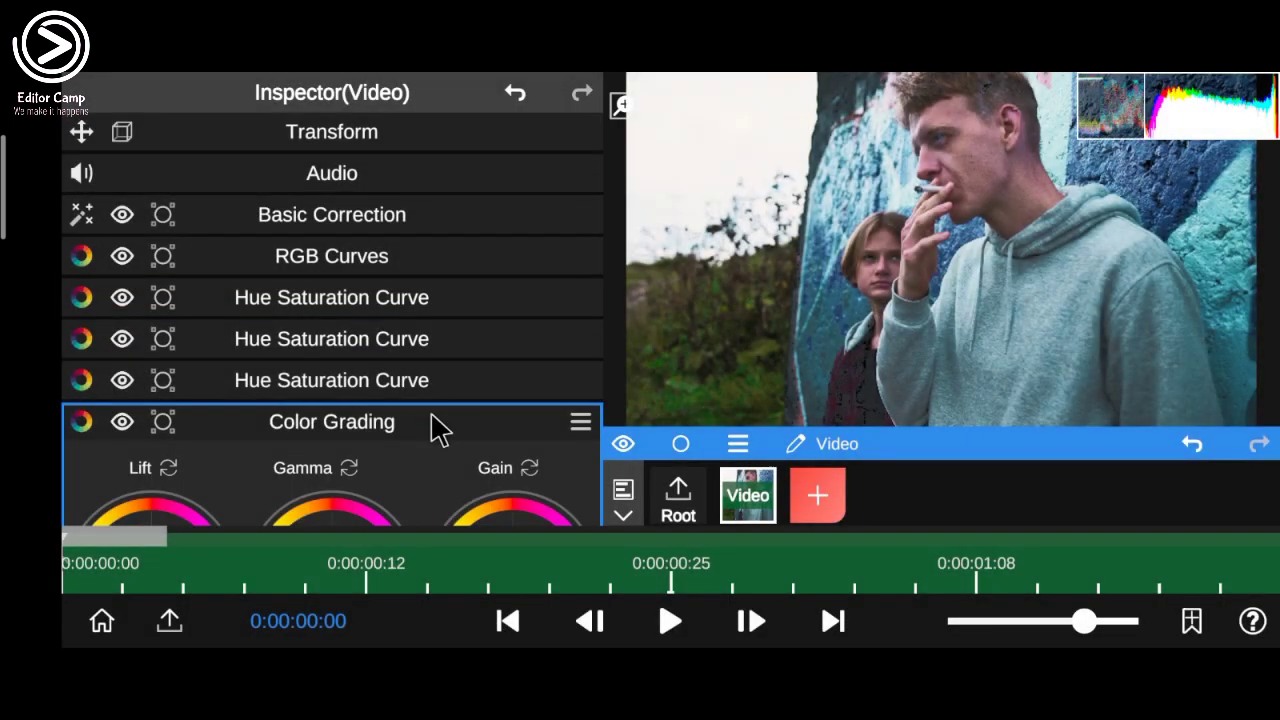
{"action": "left_click_drag", "start_coordinate": [434, 423], "coordinate": [508, 172]}
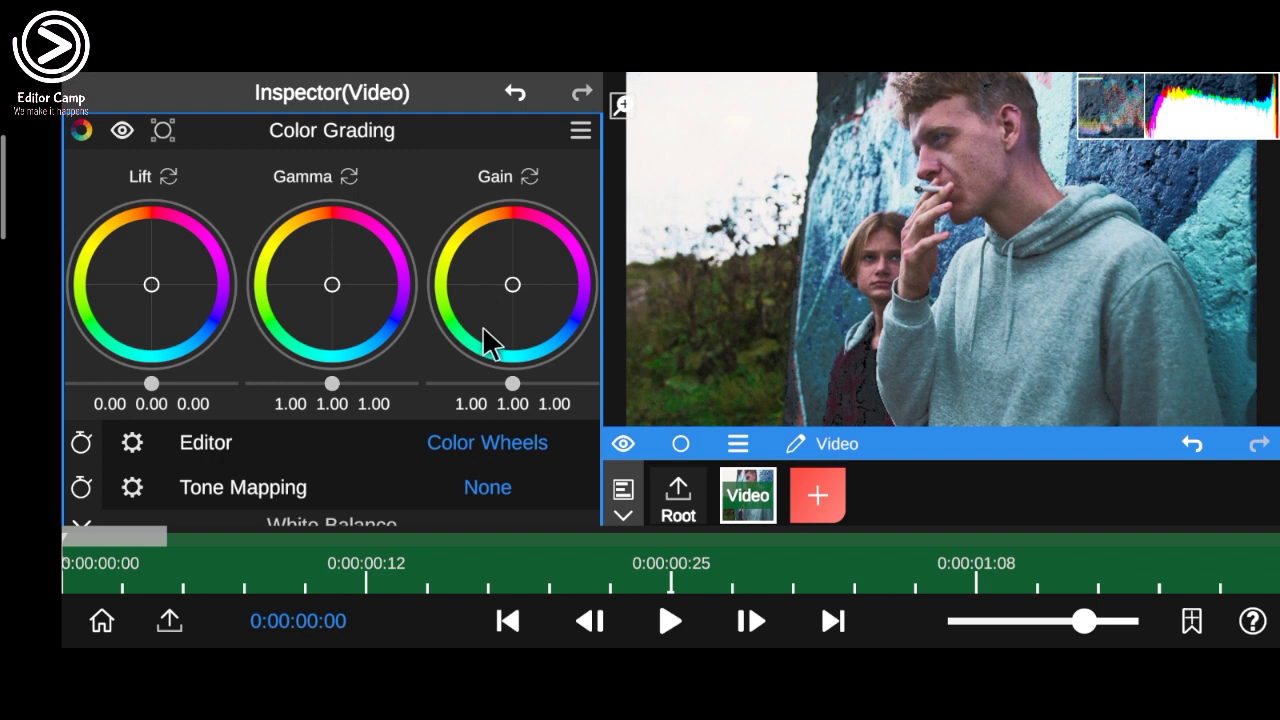
{"action": "mouse_move", "coordinate": [523, 297]}
{"action": "left_mouse_down"}
{"action": "mouse_move", "coordinate": [425, 212]}
{"action": "mouse_move", "coordinate": [420, 189]}
{"action": "left_mouse_up"}
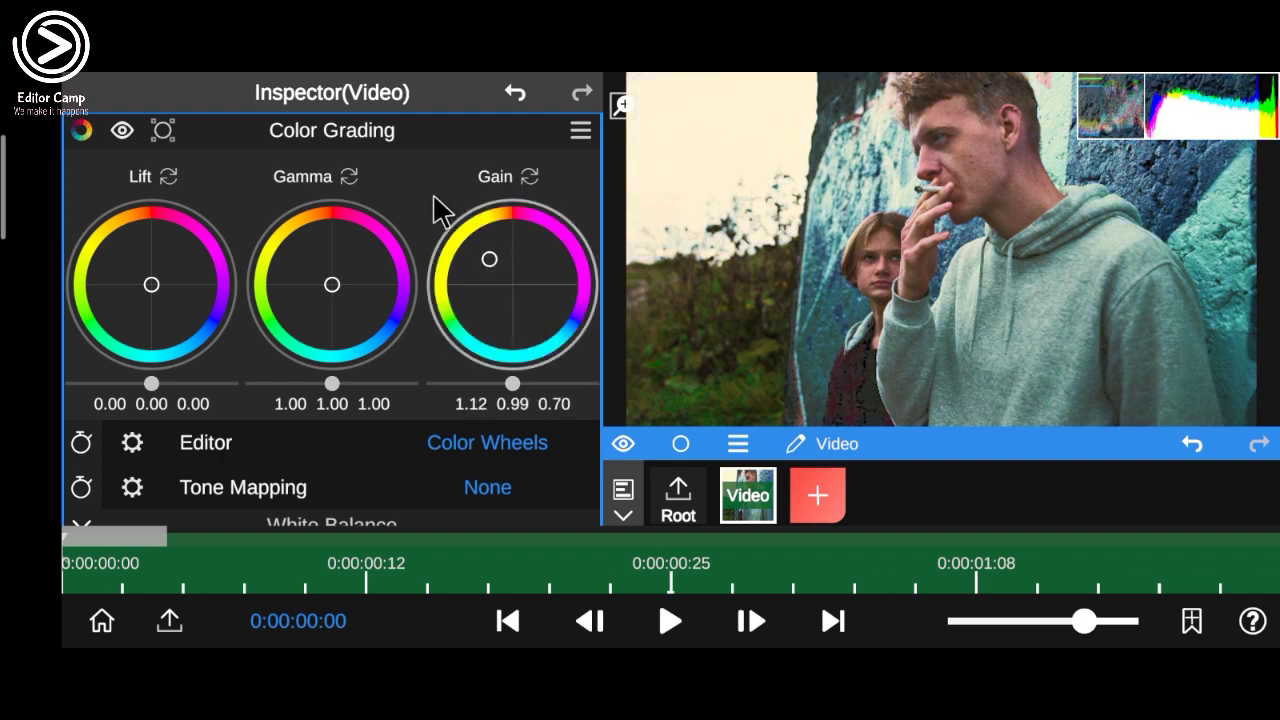
{"action": "left_click", "coordinate": [510, 440]}
{"action": "mouse_move", "coordinate": [512, 383]}
{"action": "left_mouse_down"}
{"action": "mouse_move", "coordinate": [478, 383]}
{"action": "mouse_move", "coordinate": [494, 383]}
{"action": "left_mouse_up"}
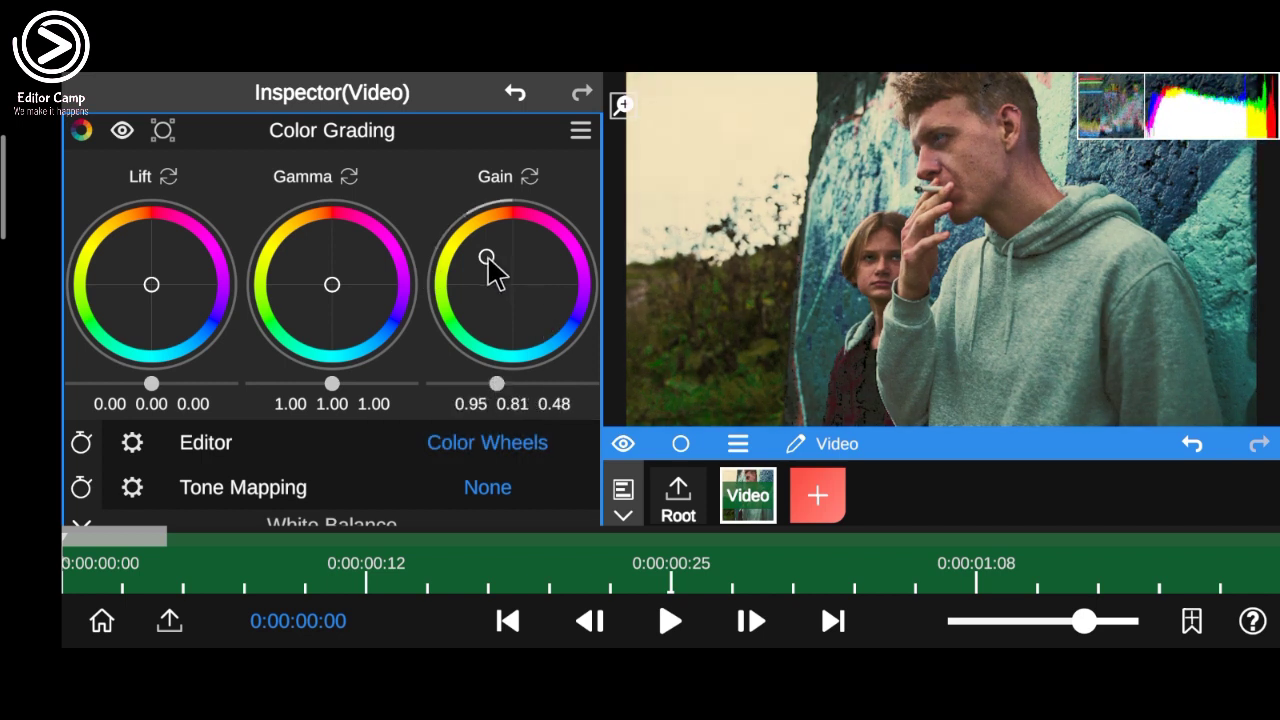
{"action": "left_click_drag", "start_coordinate": [491, 271], "coordinate": [496, 272]}
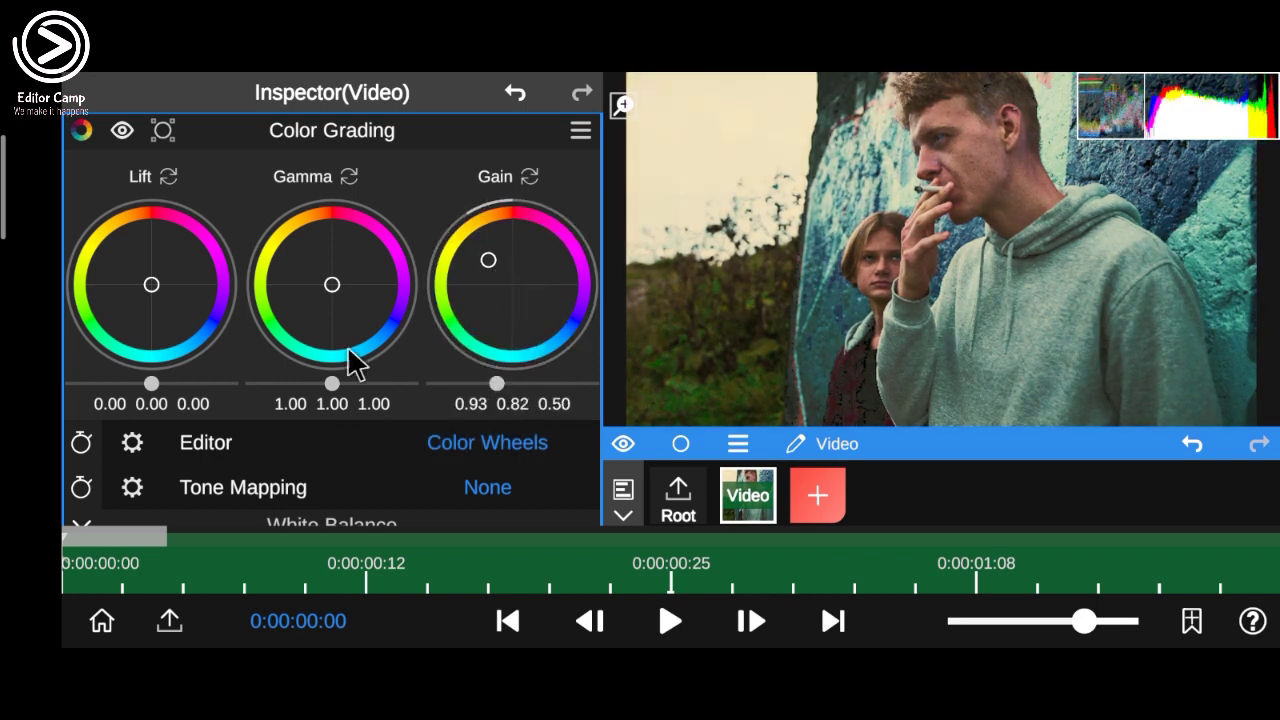
- Warm the Gamma to 1.05/1.02/0.78 and fine-tune the highlight balance
{"action": "left_click_drag", "start_coordinate": [332, 284], "coordinate": [353, 327]}
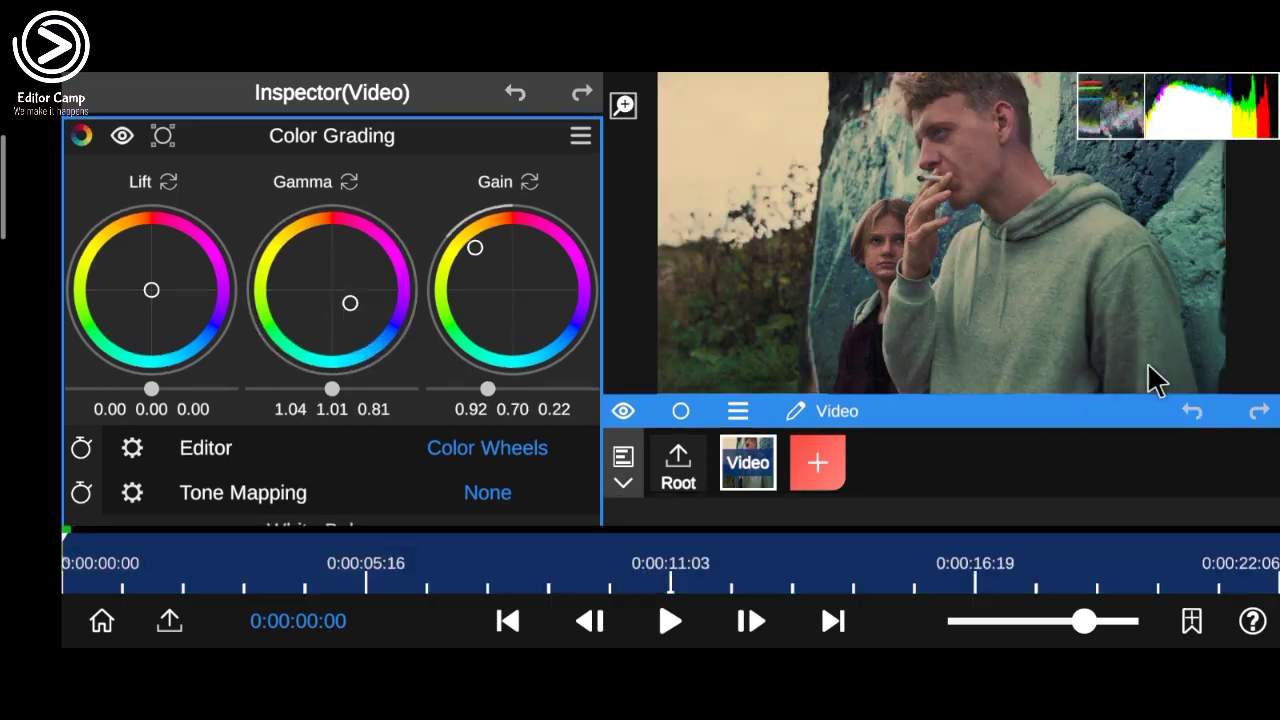
{"action": "left_click_drag", "start_coordinate": [352, 305], "coordinate": [367, 318]}
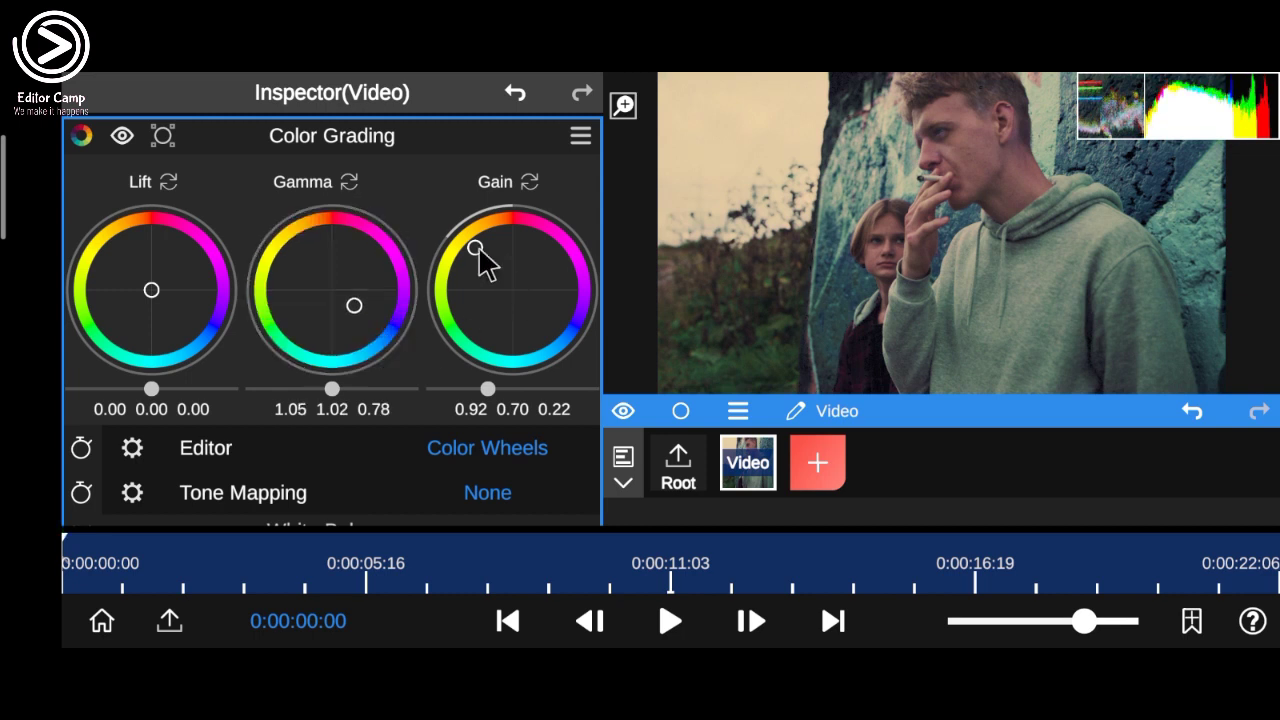
{"action": "left_click_drag", "start_coordinate": [474, 256], "coordinate": [495, 282]}
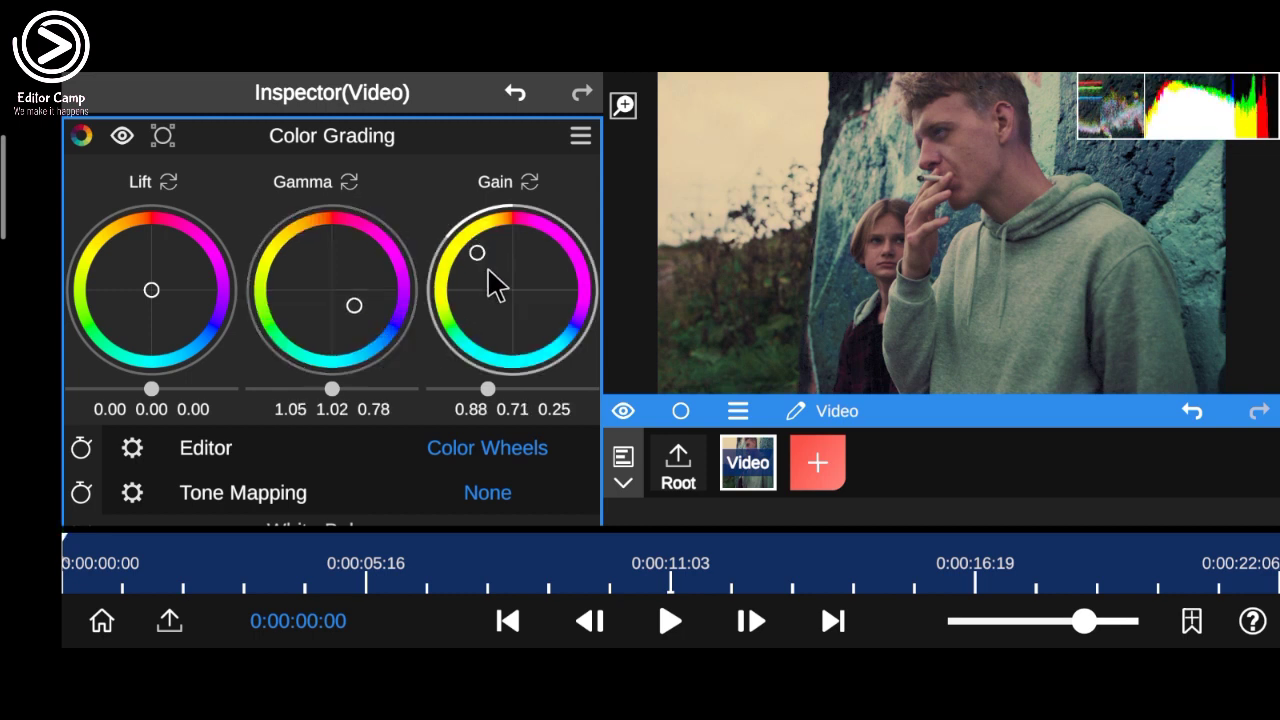
{"action": "left_click", "coordinate": [816, 468]}
- Import the Grill-sign reference still from the Download pictures as an Image node
{"action": "left_click", "coordinate": [945, 145]}
{"action": "left_click", "coordinate": [945, 211]}
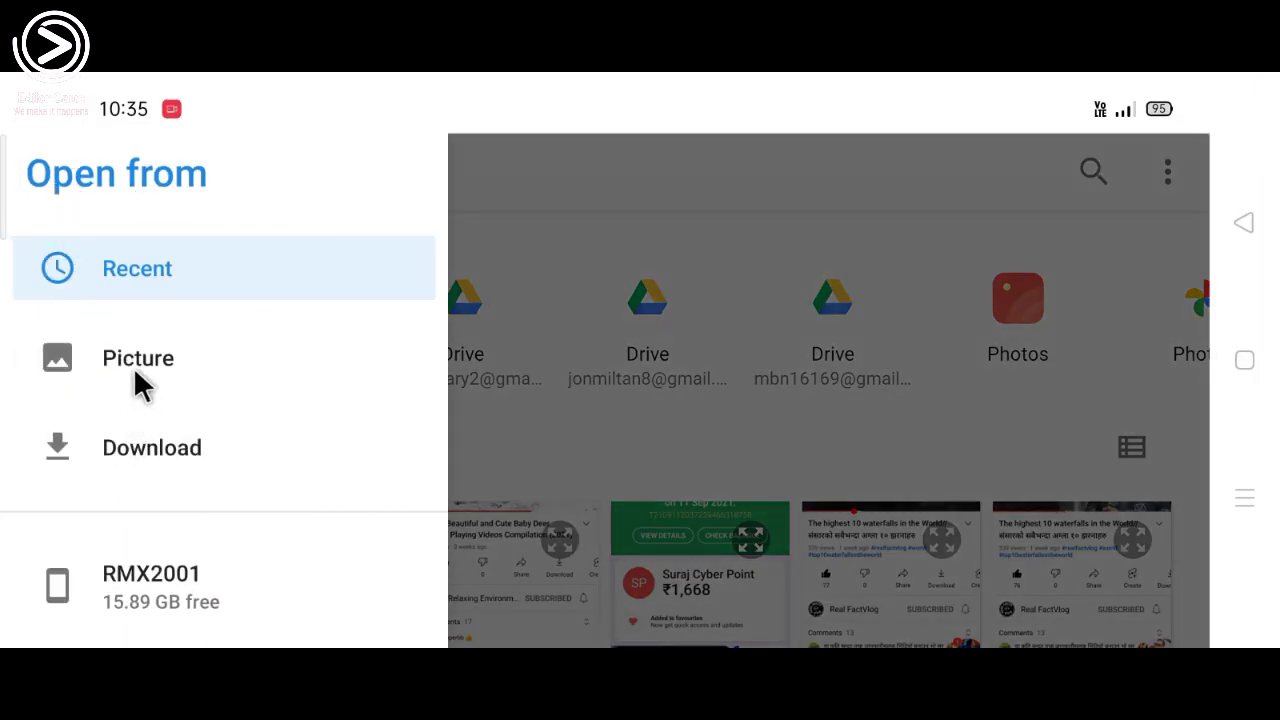
{"action": "left_click", "coordinate": [137, 370]}
{"action": "left_click", "coordinate": [466, 520]}
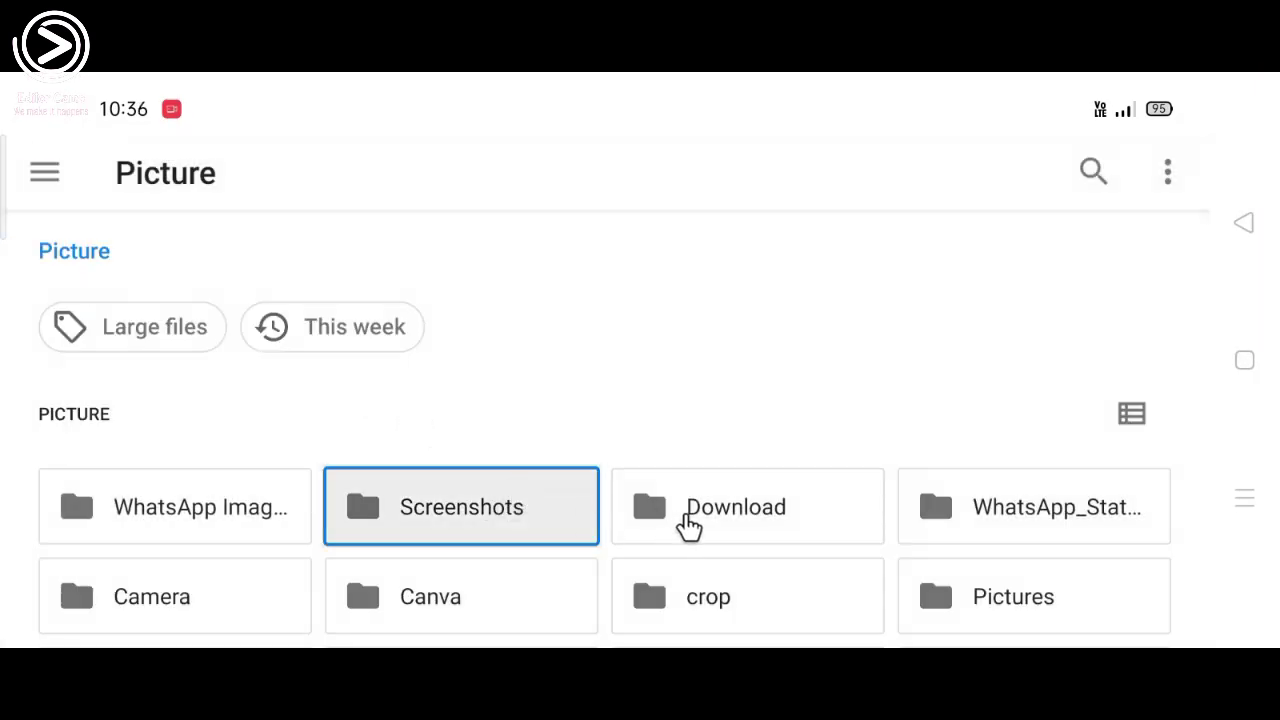
{"action": "left_click", "coordinate": [689, 522]}
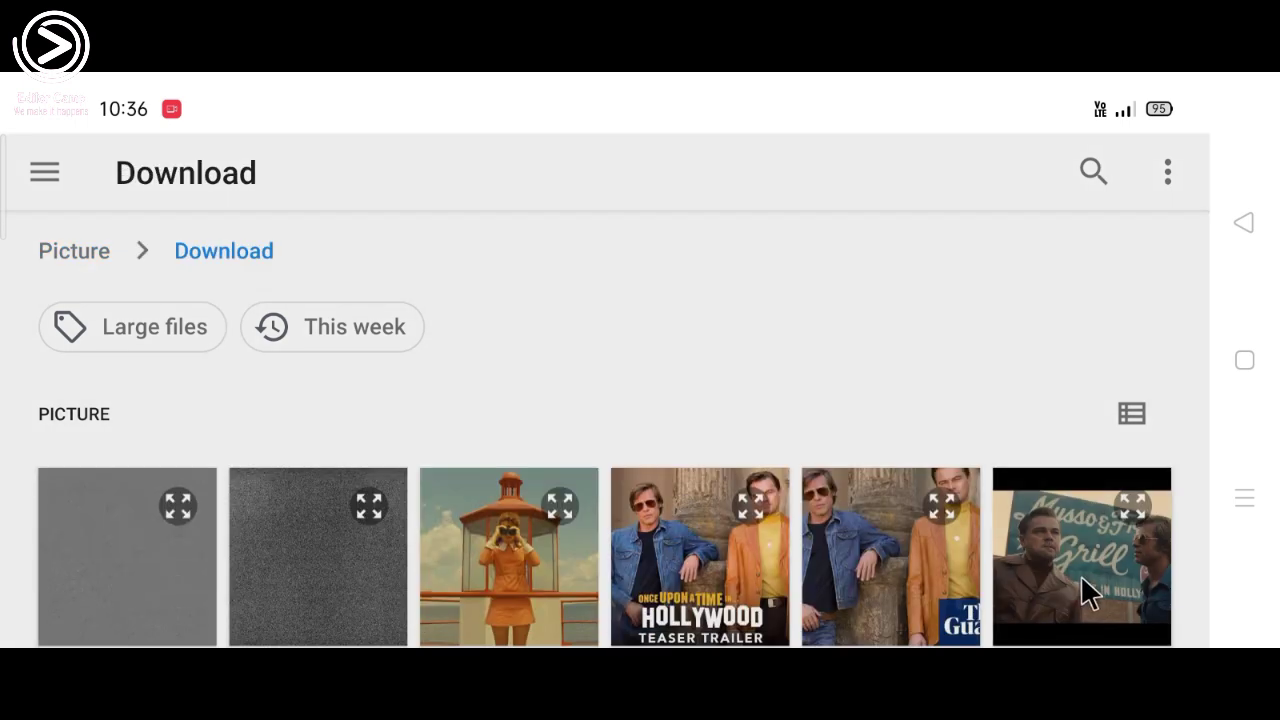
{"action": "left_click", "coordinate": [1088, 593]}
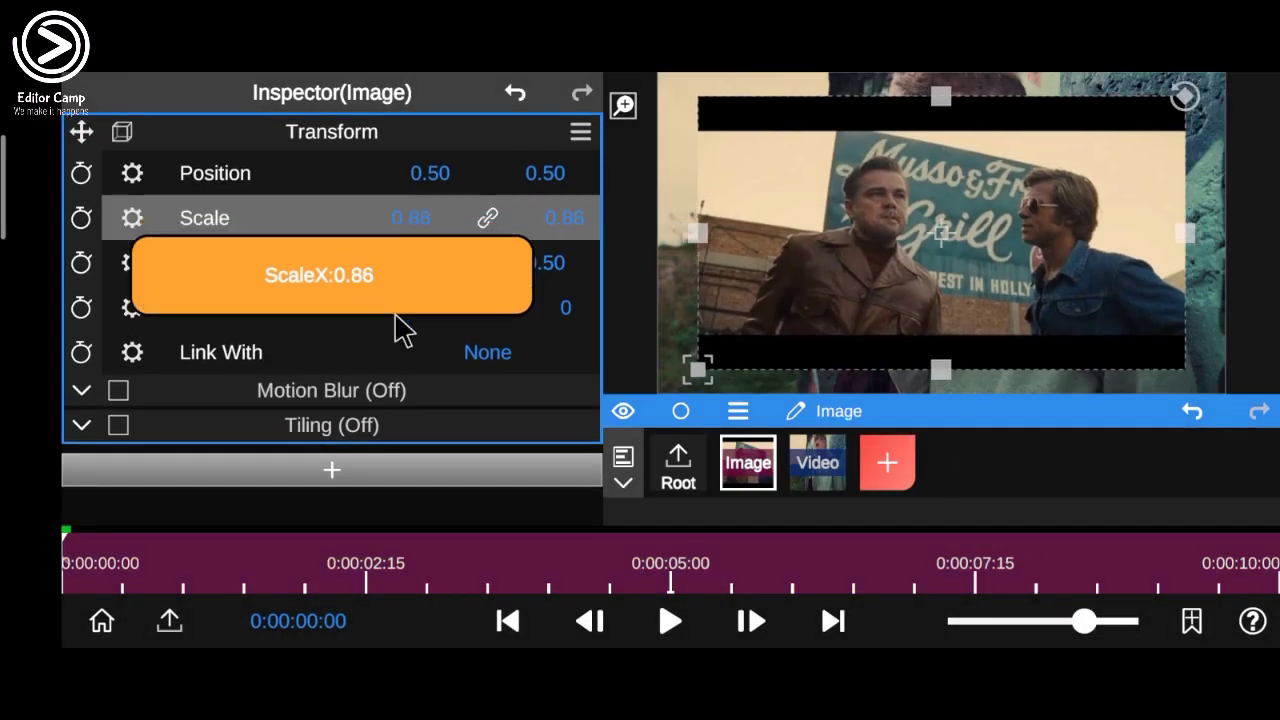
- Scale the reference image to 0.48 and place it lower-left at X 0.22, Y 0.28
{"action": "left_click_drag", "start_coordinate": [412, 222], "coordinate": [380, 543]}
{"action": "mouse_move", "coordinate": [430, 174]}
{"action": "left_mouse_down"}
{"action": "mouse_move", "coordinate": [420, 240]}
{"action": "mouse_move", "coordinate": [371, 343]}
{"action": "left_mouse_up"}
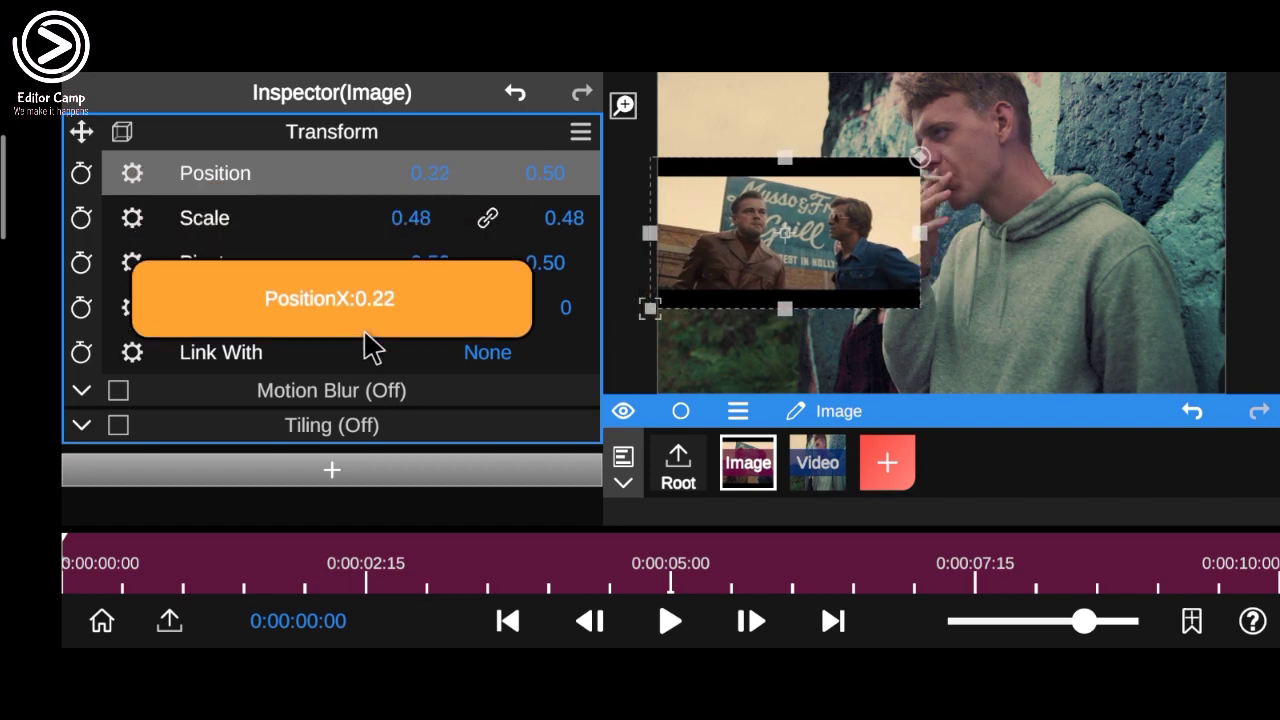
{"action": "mouse_move", "coordinate": [563, 189]}
{"action": "left_mouse_down"}
{"action": "mouse_move", "coordinate": [558, 338]}
{"action": "mouse_move", "coordinate": [563, 320]}
{"action": "left_mouse_up"}
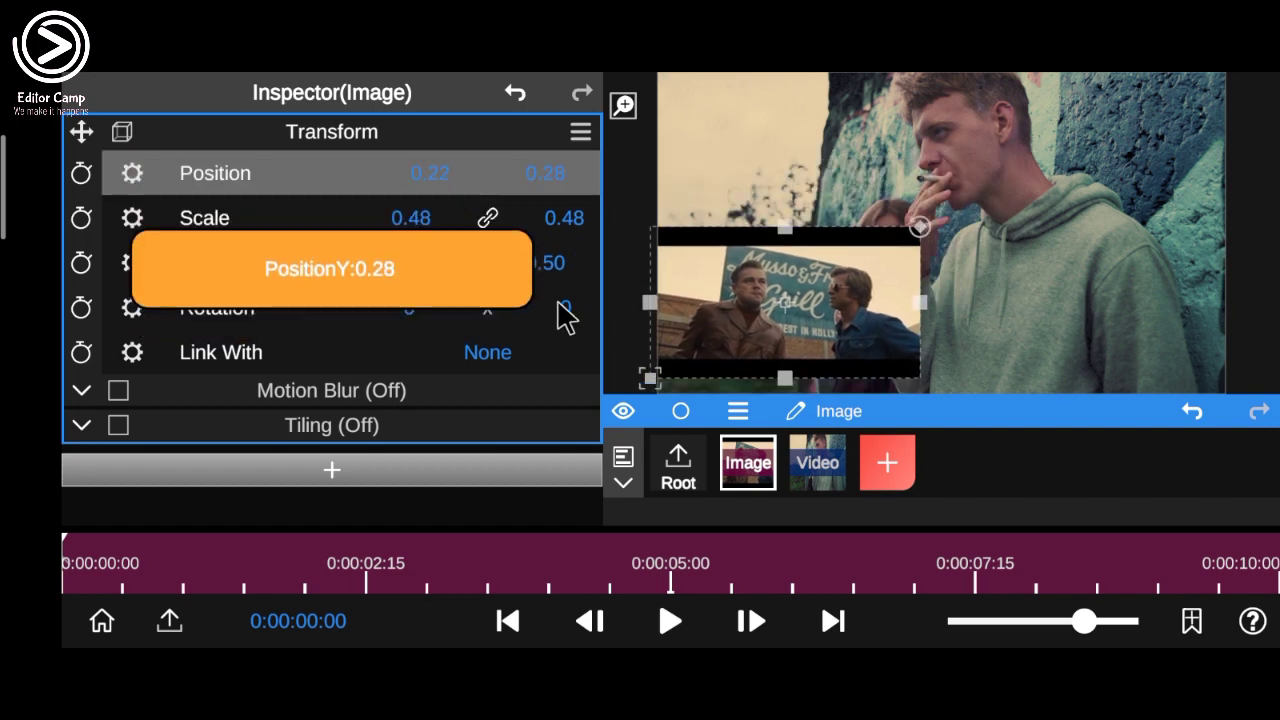
{"action": "left_click", "coordinate": [818, 470]}
- Nudge Gain toward yellow, lower its brightness, and shift the Gamma balance, comparing with the grade off
{"action": "left_click_drag", "start_coordinate": [514, 443], "coordinate": [586, 200]}
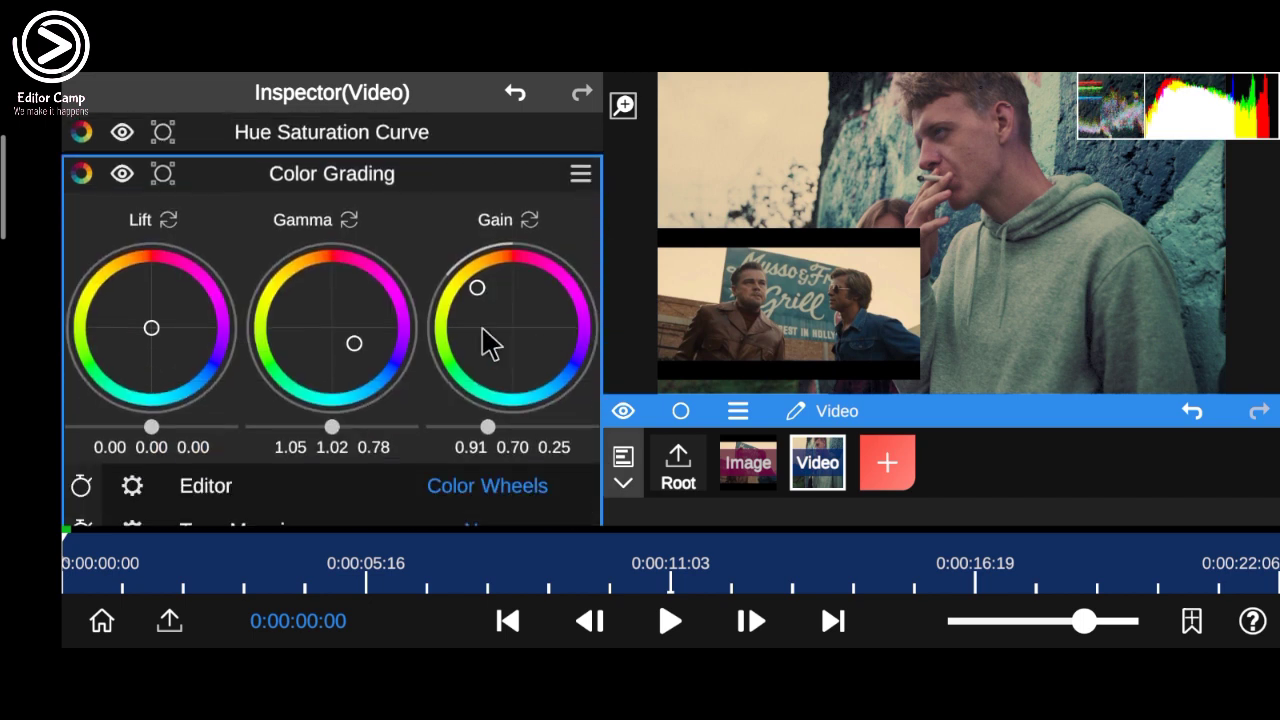
{"action": "left_click_drag", "start_coordinate": [486, 297], "coordinate": [478, 297]}
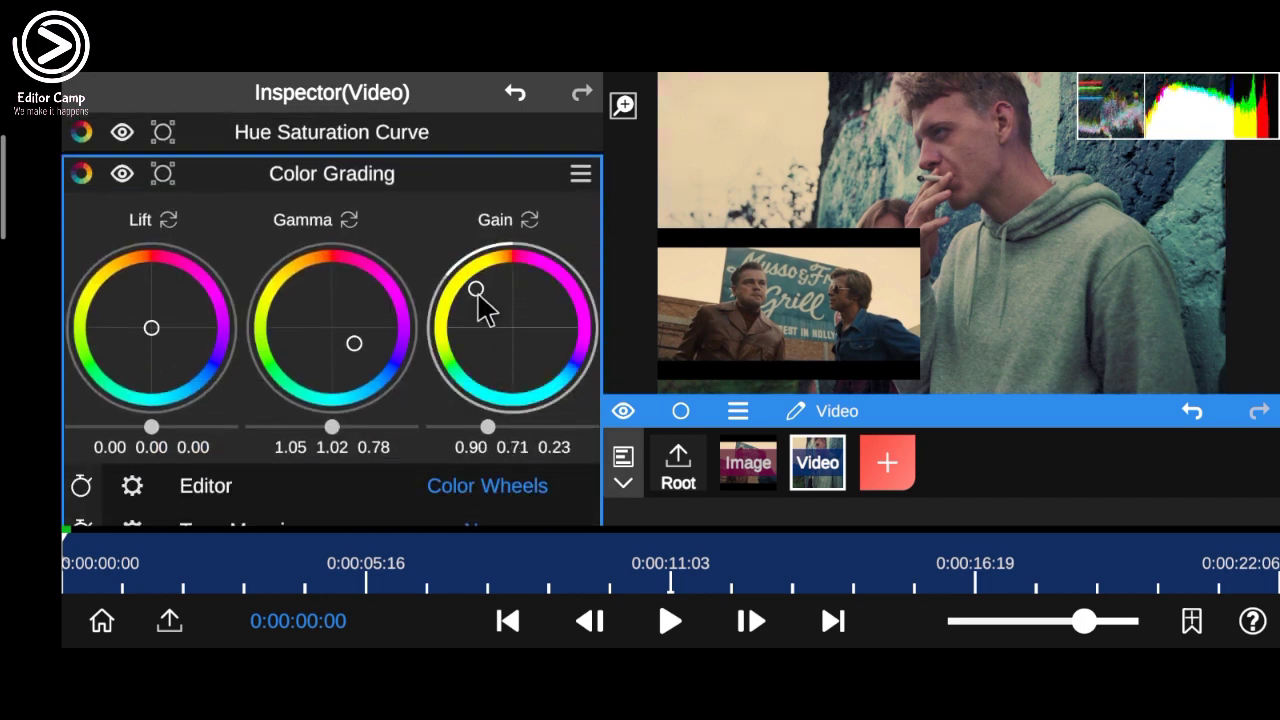
{"action": "left_click_drag", "start_coordinate": [487, 427], "coordinate": [482, 418]}
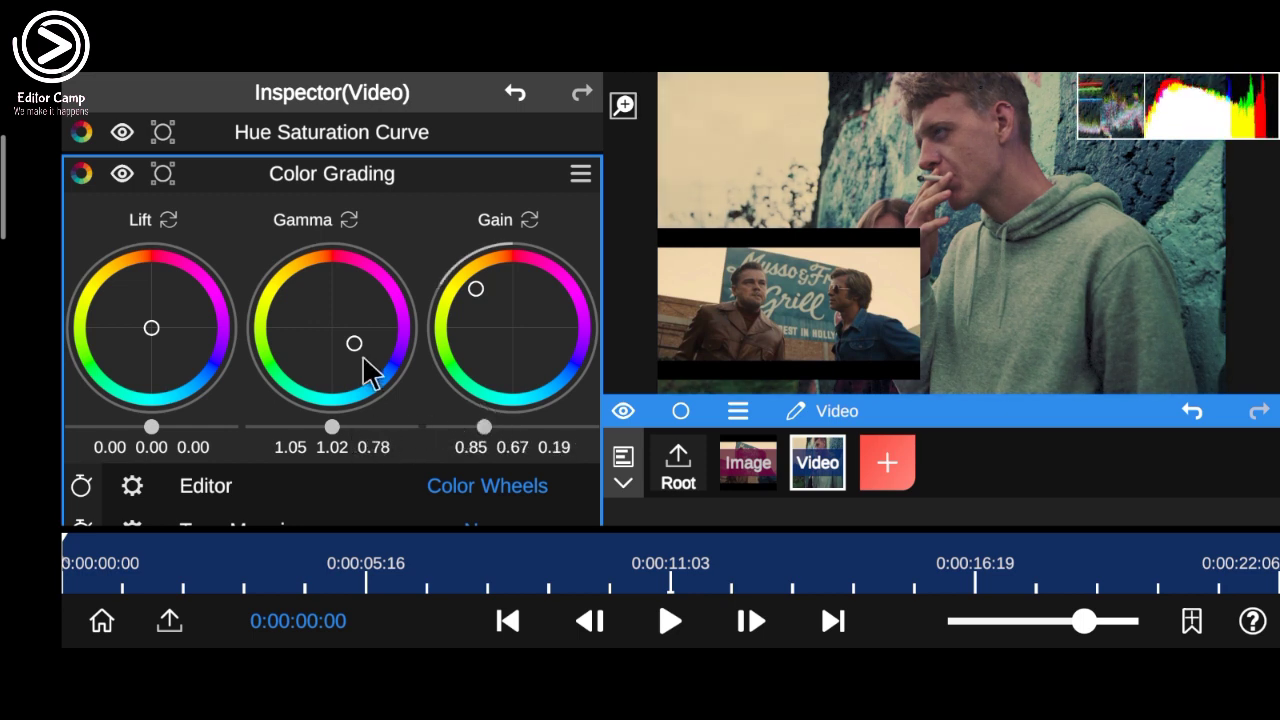
{"action": "mouse_move", "coordinate": [358, 343]}
{"action": "left_mouse_down"}
{"action": "mouse_move", "coordinate": [344, 356]}
{"action": "mouse_move", "coordinate": [386, 423]}
{"action": "mouse_move", "coordinate": [374, 382]}
{"action": "mouse_move", "coordinate": [392, 348]}
{"action": "mouse_move", "coordinate": [391, 369]}
{"action": "mouse_move", "coordinate": [403, 363]}
{"action": "mouse_move", "coordinate": [362, 373]}
{"action": "left_mouse_up"}
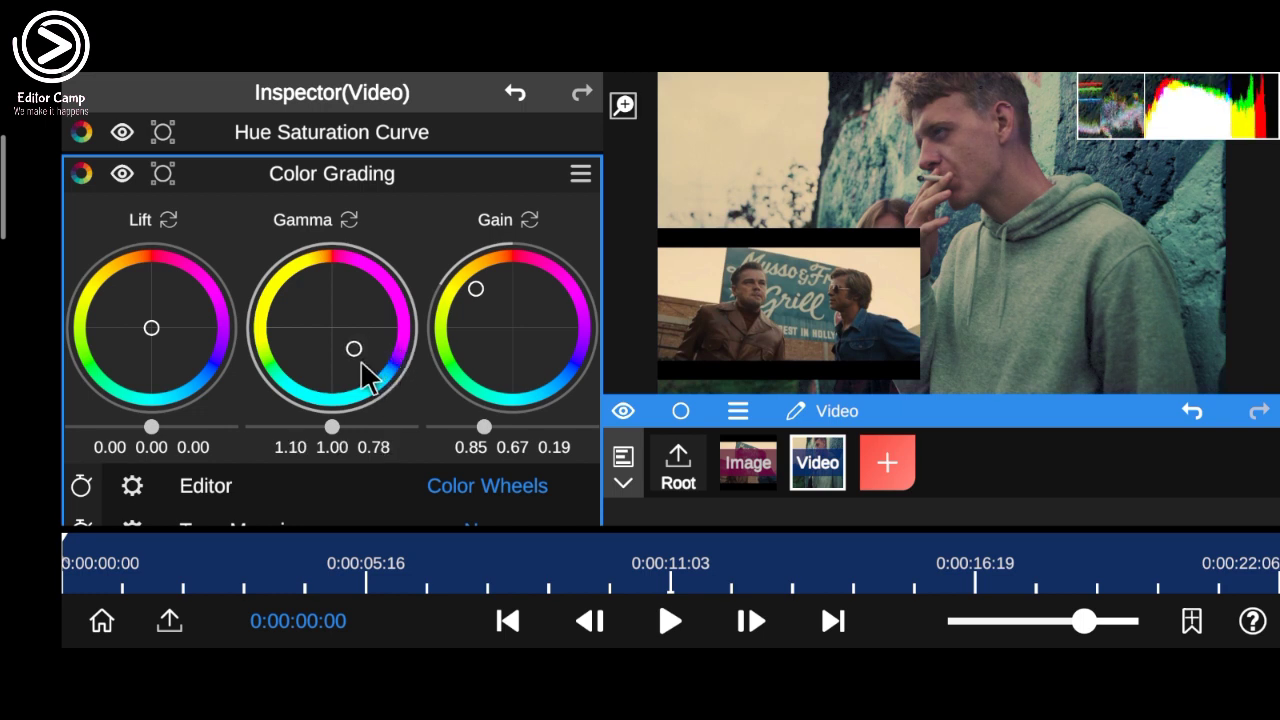
{"action": "left_click", "coordinate": [121, 175]}
{"action": "left_click", "coordinate": [121, 175]}
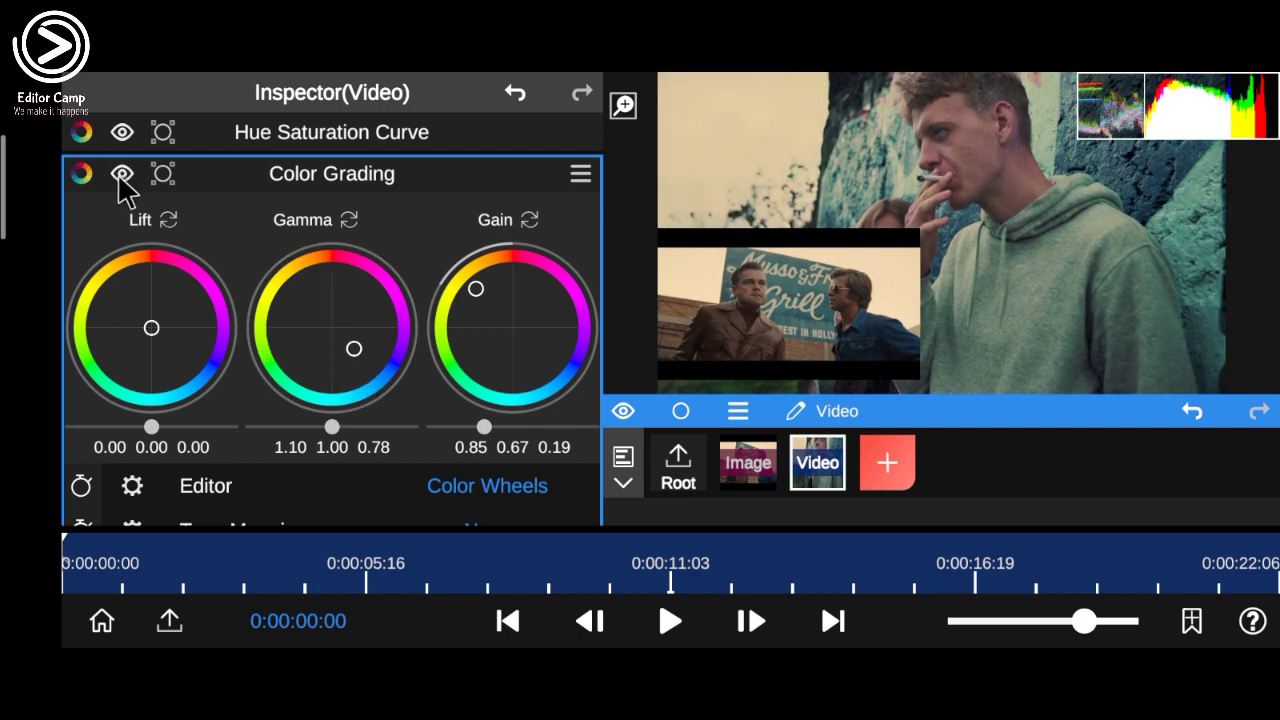
- Fine-tune Gain to 0.90/0.72/0.24 and Gamma to 1.06/1.01/0.77, toggling the grade to compare
{"action": "left_click_drag", "start_coordinate": [483, 432], "coordinate": [487, 426]}
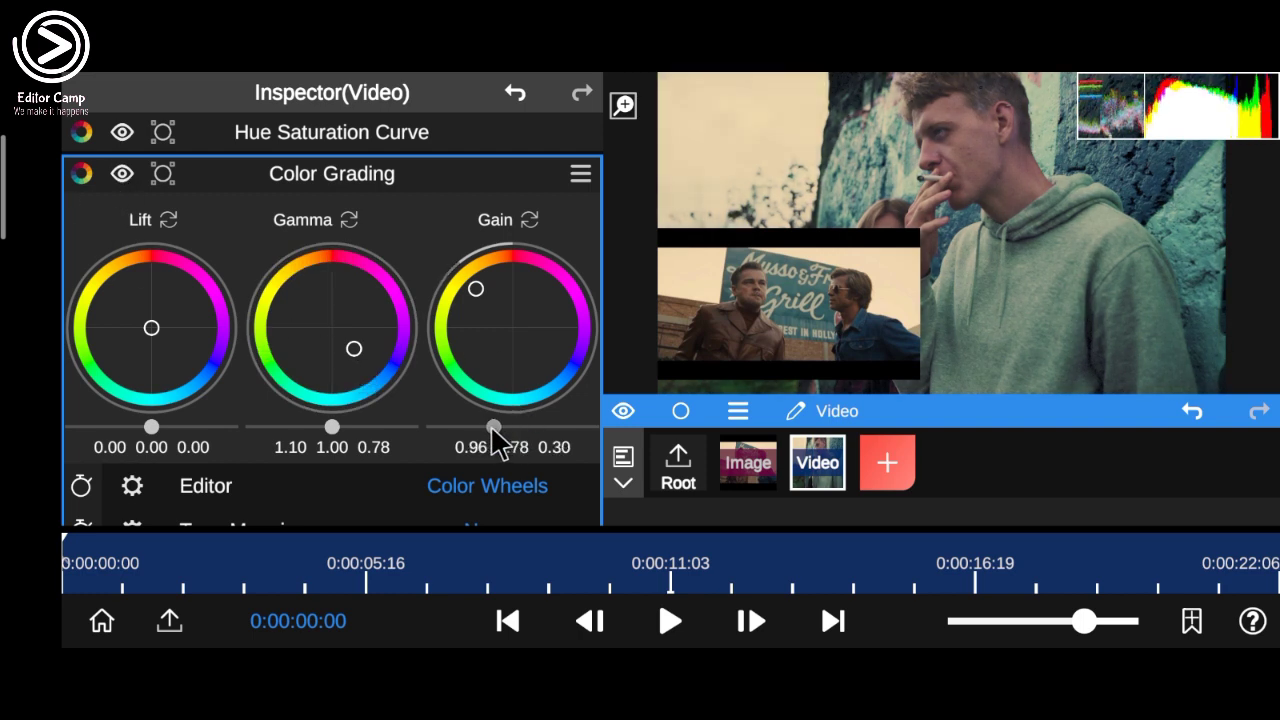
{"action": "left_click", "coordinate": [125, 182]}
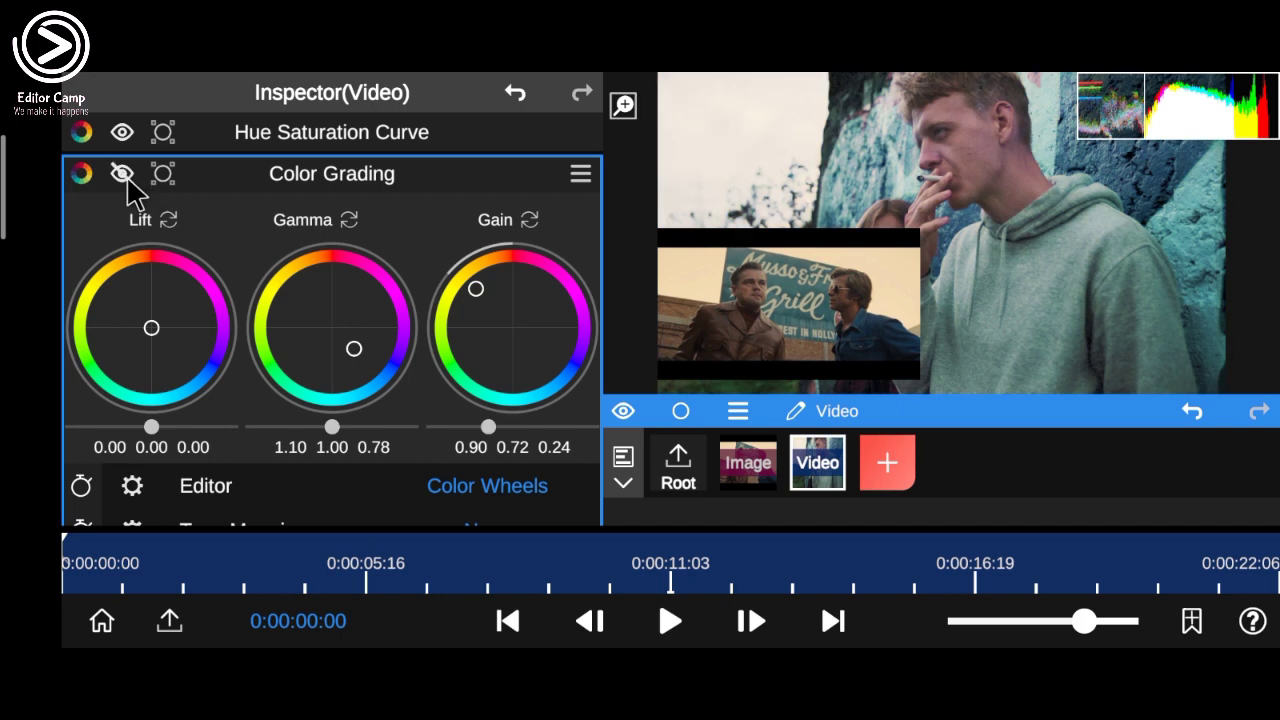
{"action": "left_click", "coordinate": [126, 183]}
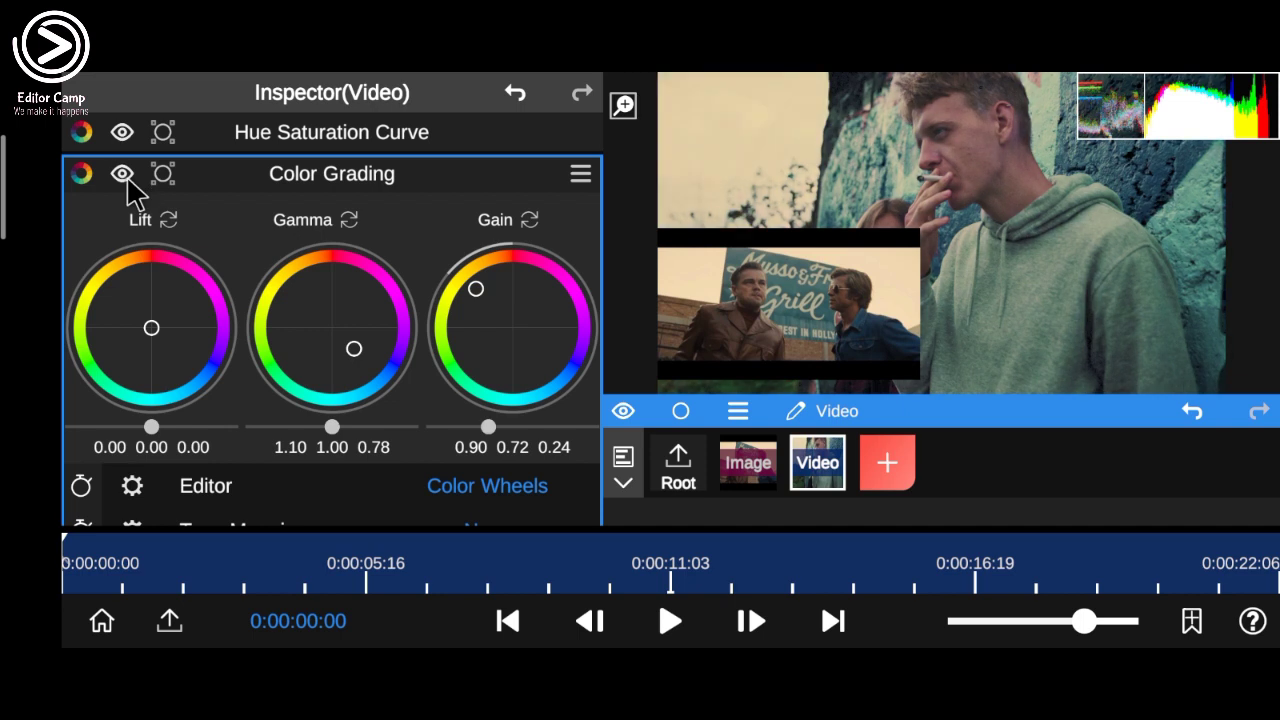
{"action": "left_click_drag", "start_coordinate": [363, 349], "coordinate": [366, 342]}
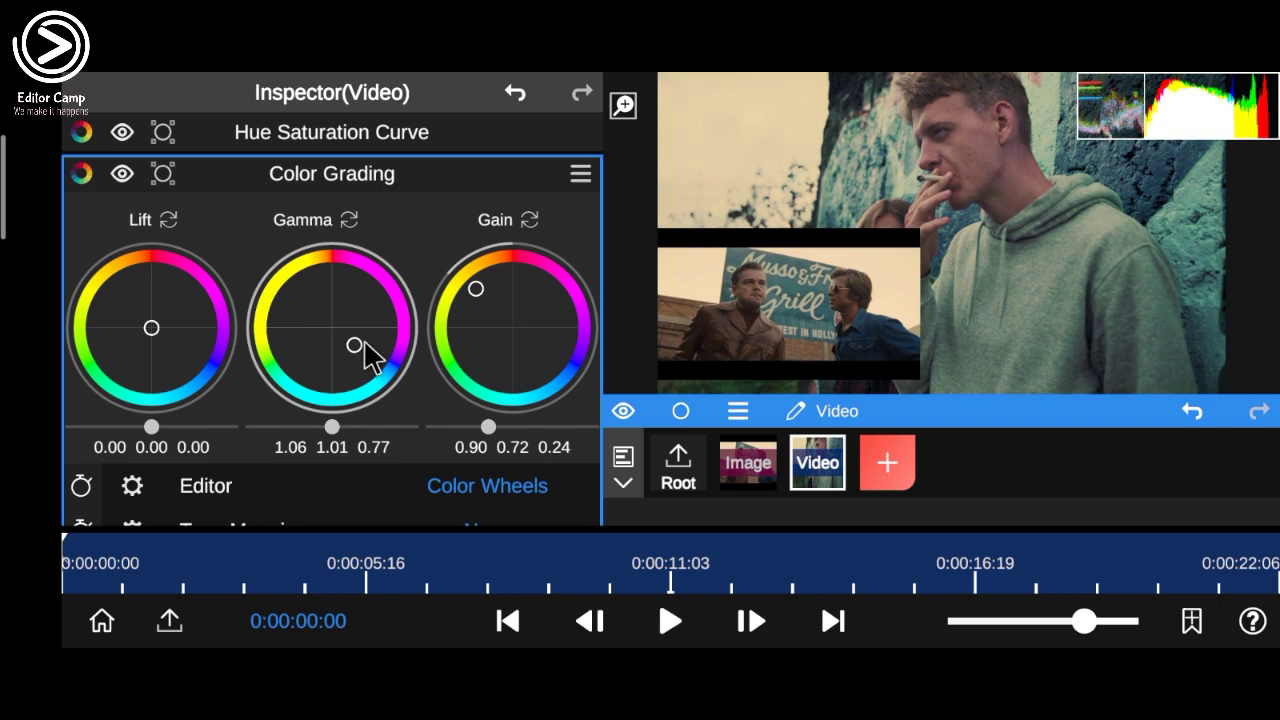
{"action": "left_click", "coordinate": [122, 175]}
{"action": "left_click", "coordinate": [128, 181]}
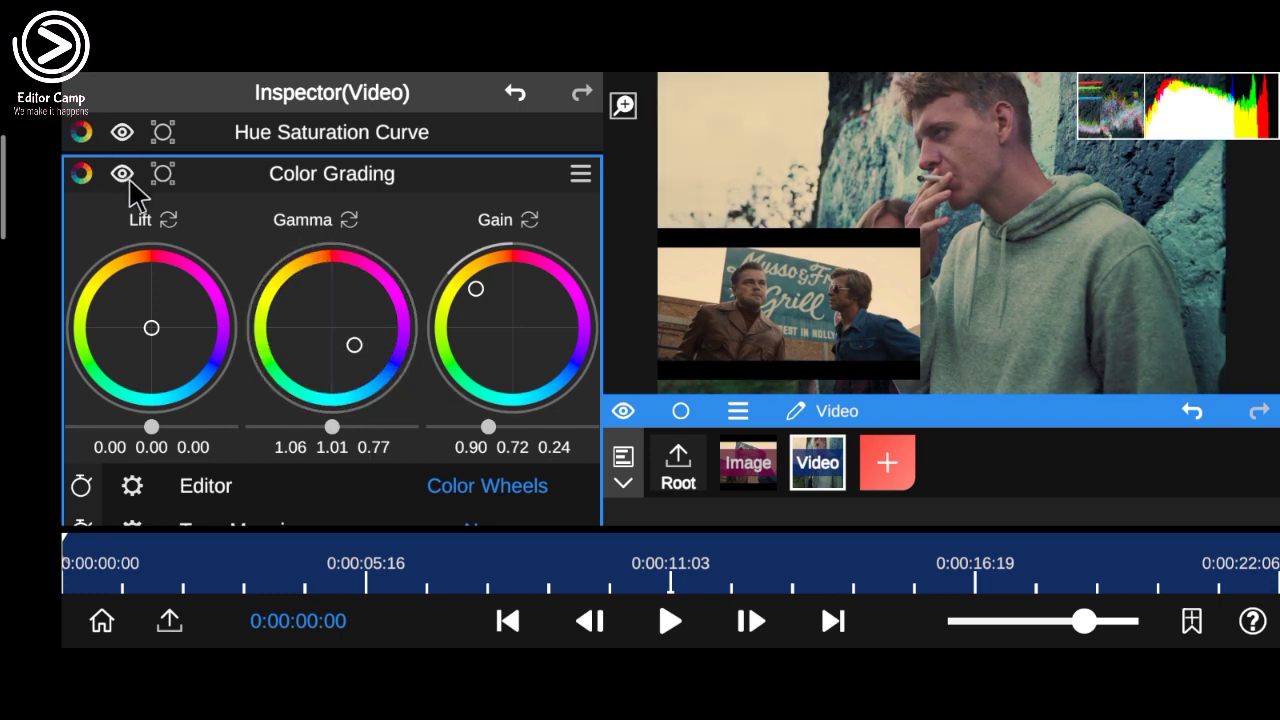
- Collapse the Color Grading settings and return to the project's root settings
{"action": "left_click_drag", "start_coordinate": [420, 423], "coordinate": [449, 320]}
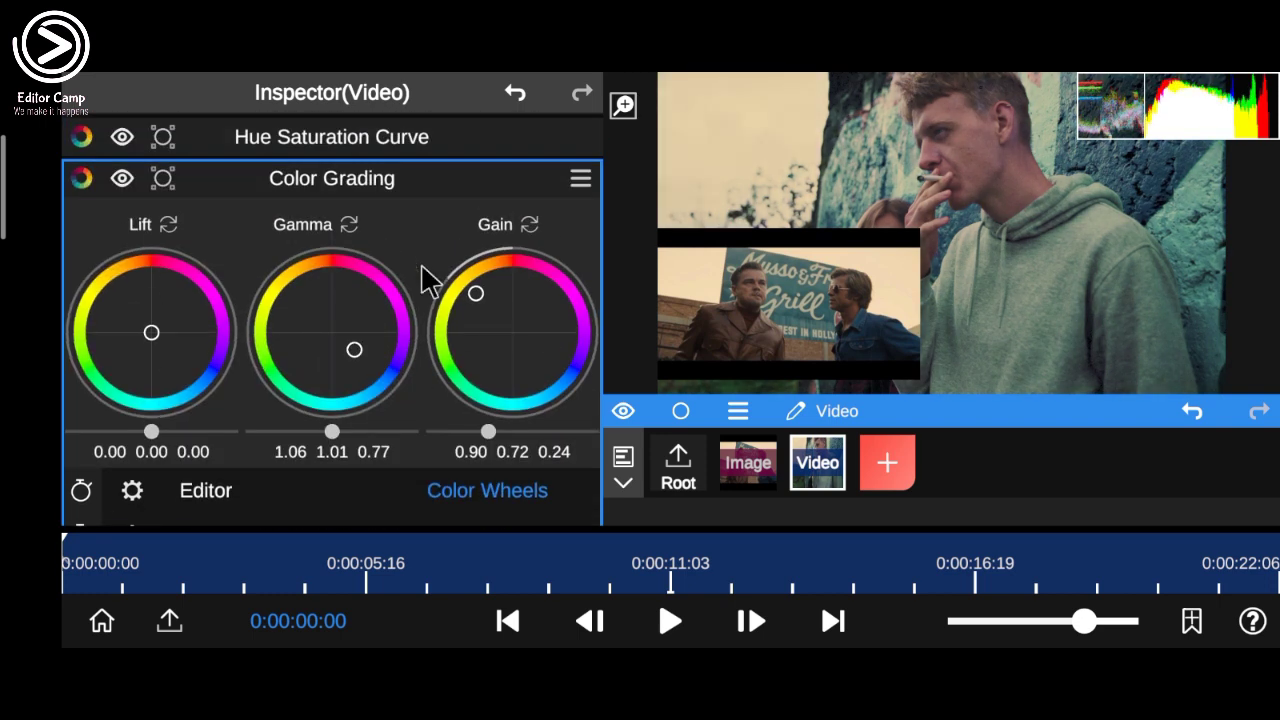
{"action": "left_click", "coordinate": [432, 177]}
{"action": "left_click", "coordinate": [676, 488]}
- Play the graded clip full screen, then lower Basic Correction saturation to -0.14
{"action": "left_click", "coordinate": [634, 134]}
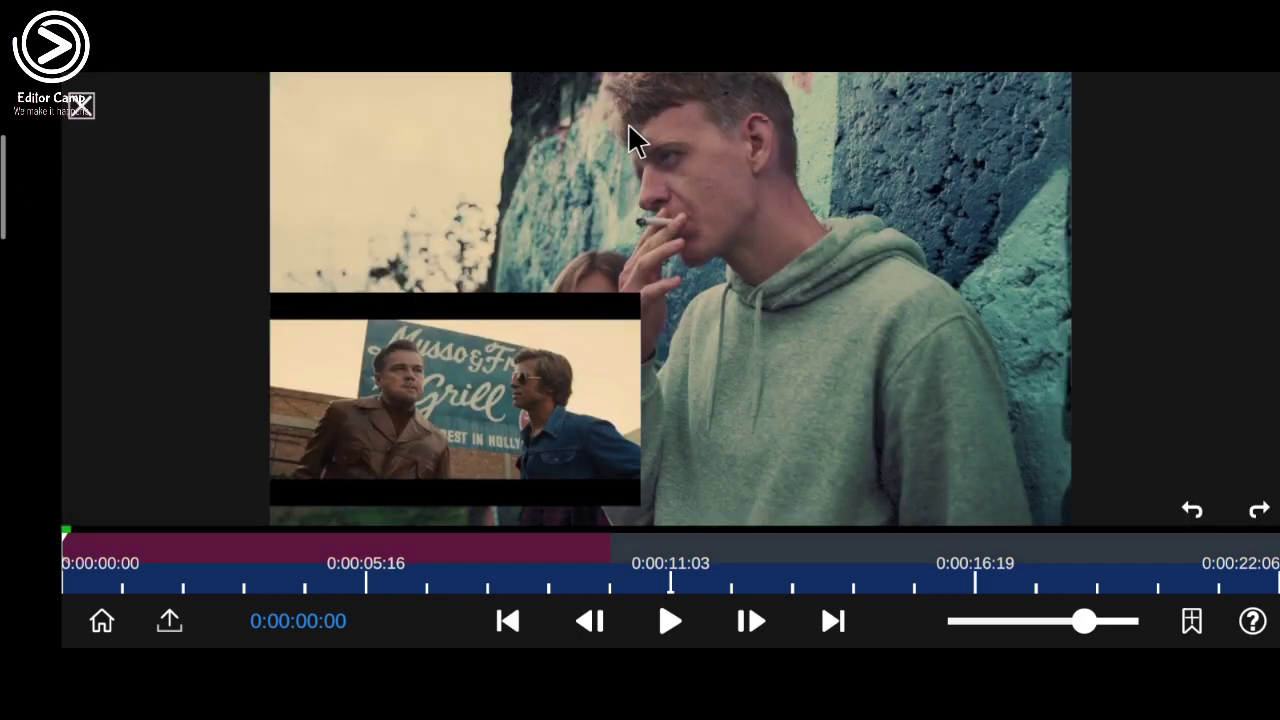
{"action": "left_click", "coordinate": [660, 625]}
{"action": "left_click", "coordinate": [505, 618]}
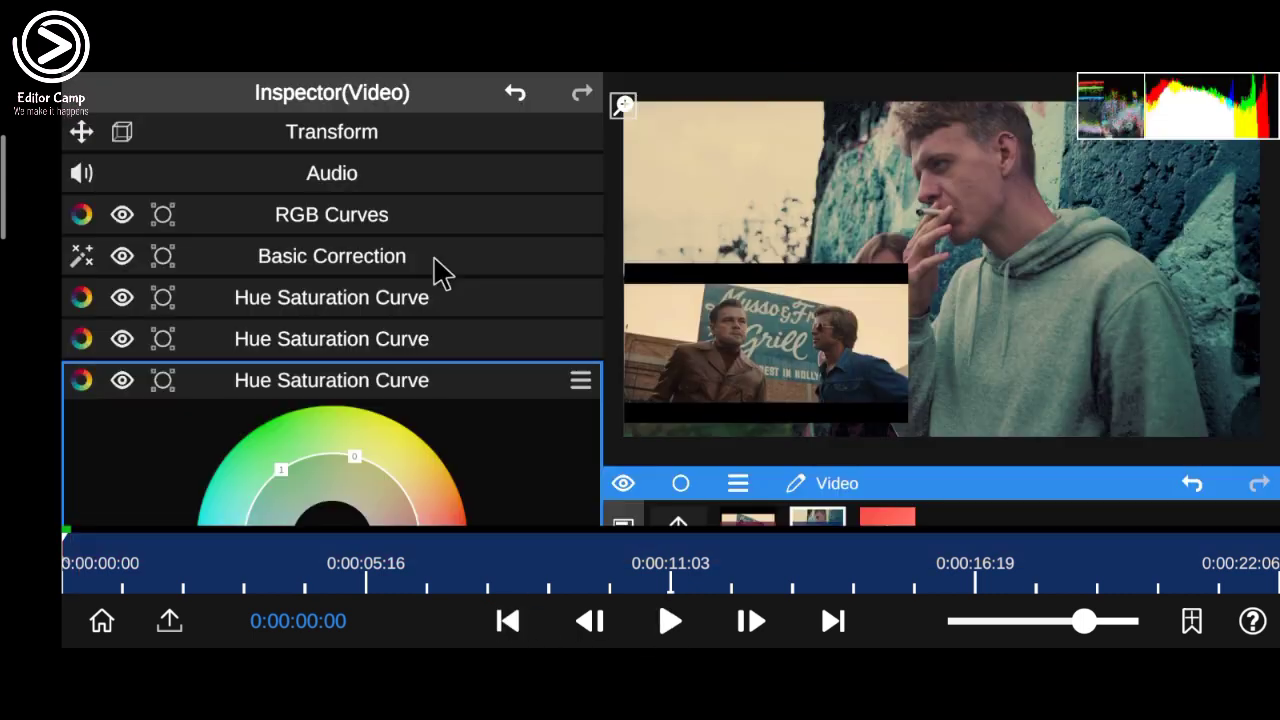
{"action": "left_click", "coordinate": [441, 262]}
{"action": "mouse_move", "coordinate": [488, 312]}
{"action": "left_mouse_down"}
{"action": "mouse_move", "coordinate": [500, 384]}
{"action": "mouse_move", "coordinate": [519, 313]}
{"action": "left_mouse_up"}
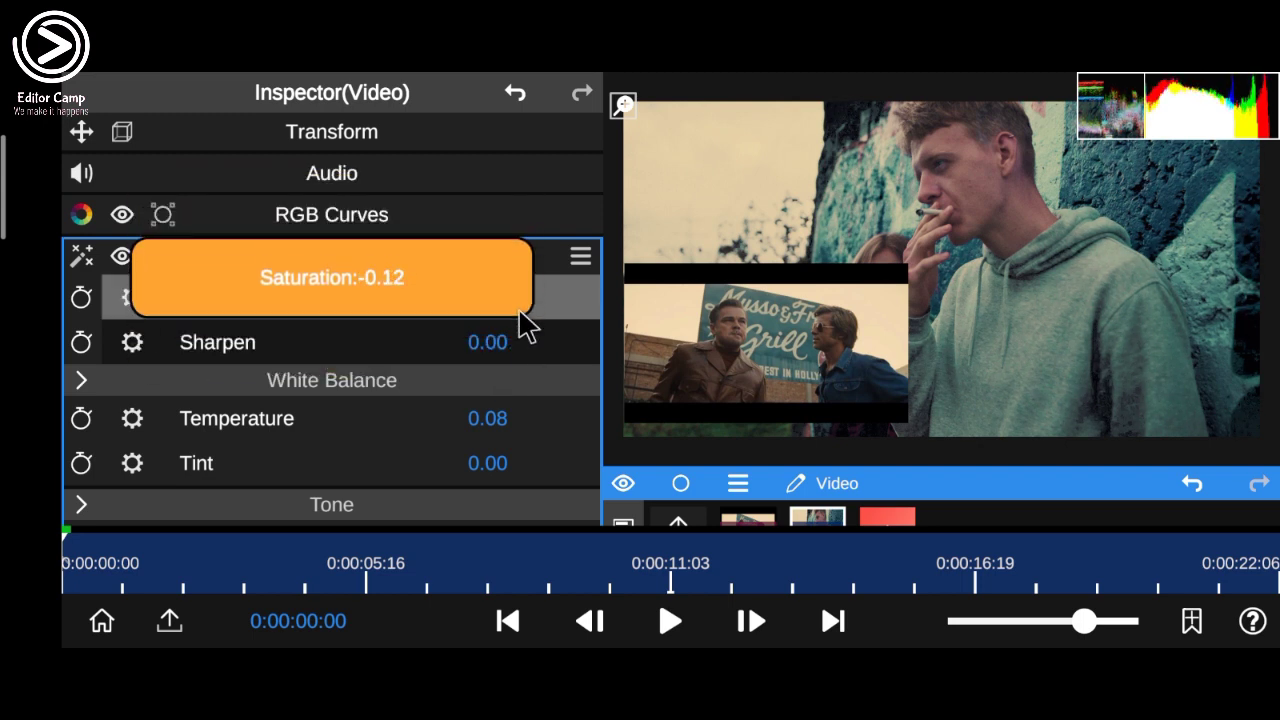
{"action": "left_click_drag", "start_coordinate": [520, 322], "coordinate": [522, 320]}
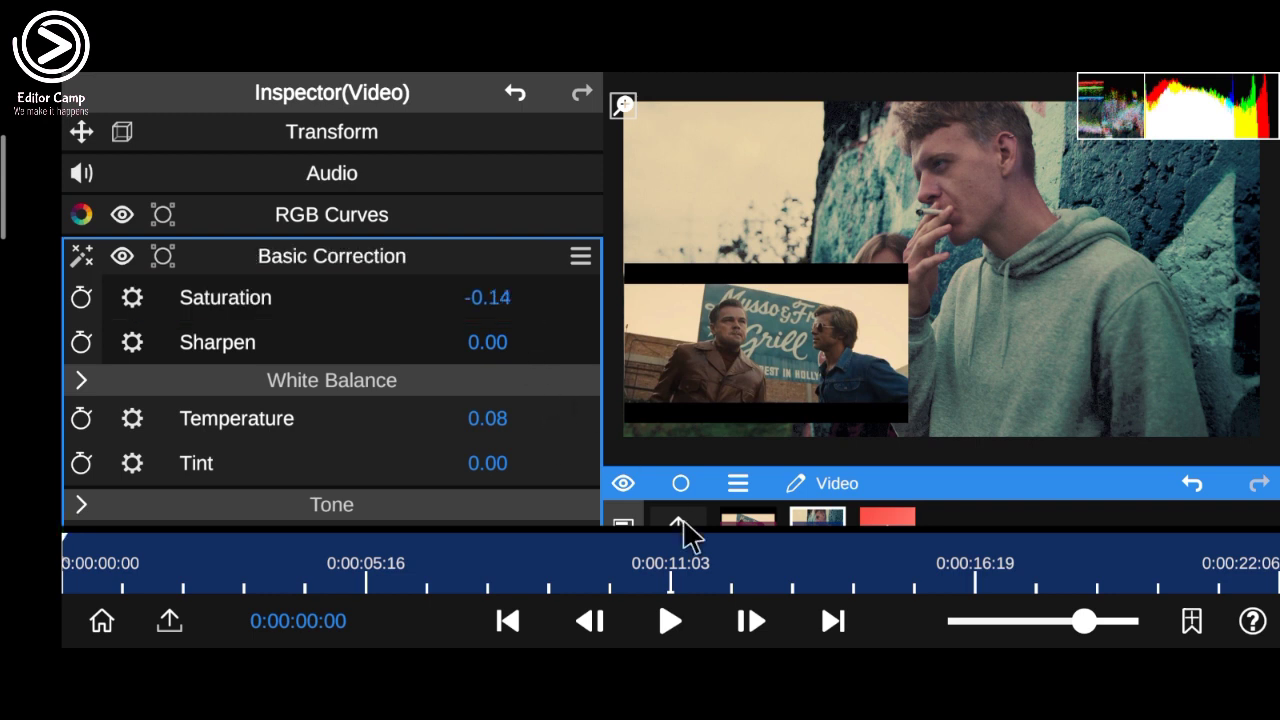
- Review the desaturated look in full-screen playback, then add a 0.07 sharpen and collapse Basic Correction
{"action": "left_click", "coordinate": [623, 106]}
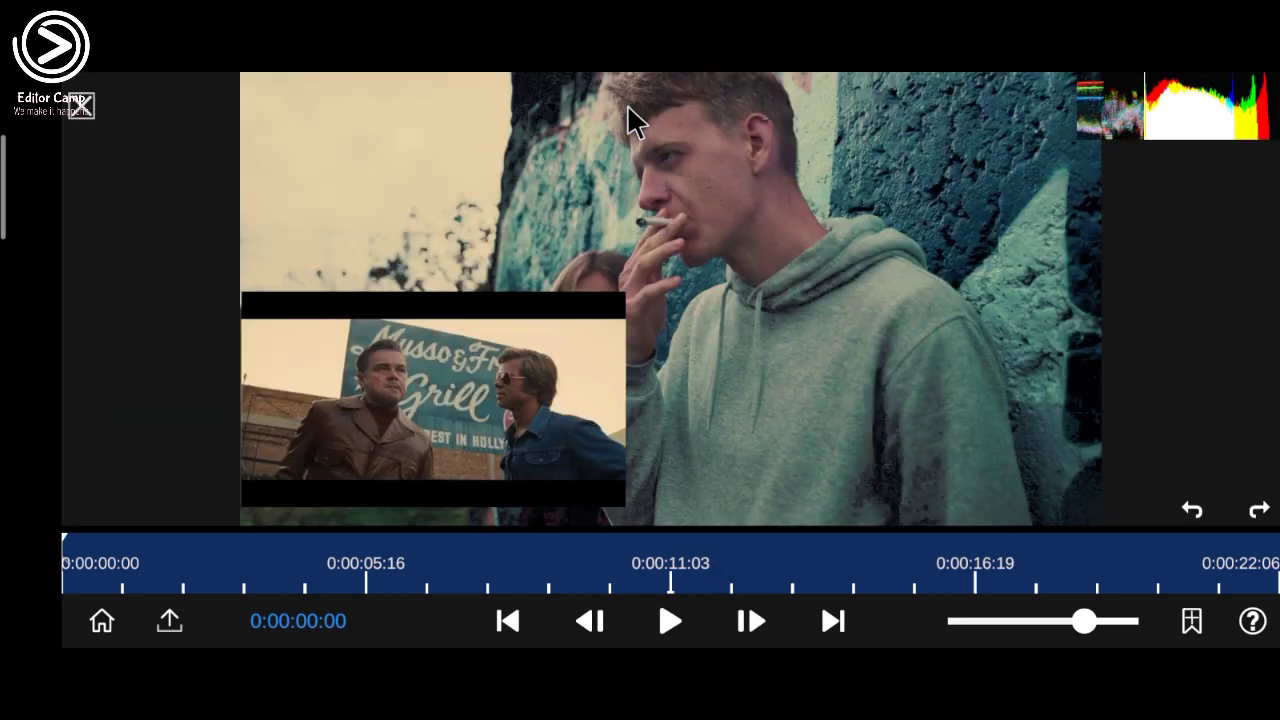
{"action": "left_click", "coordinate": [670, 625]}
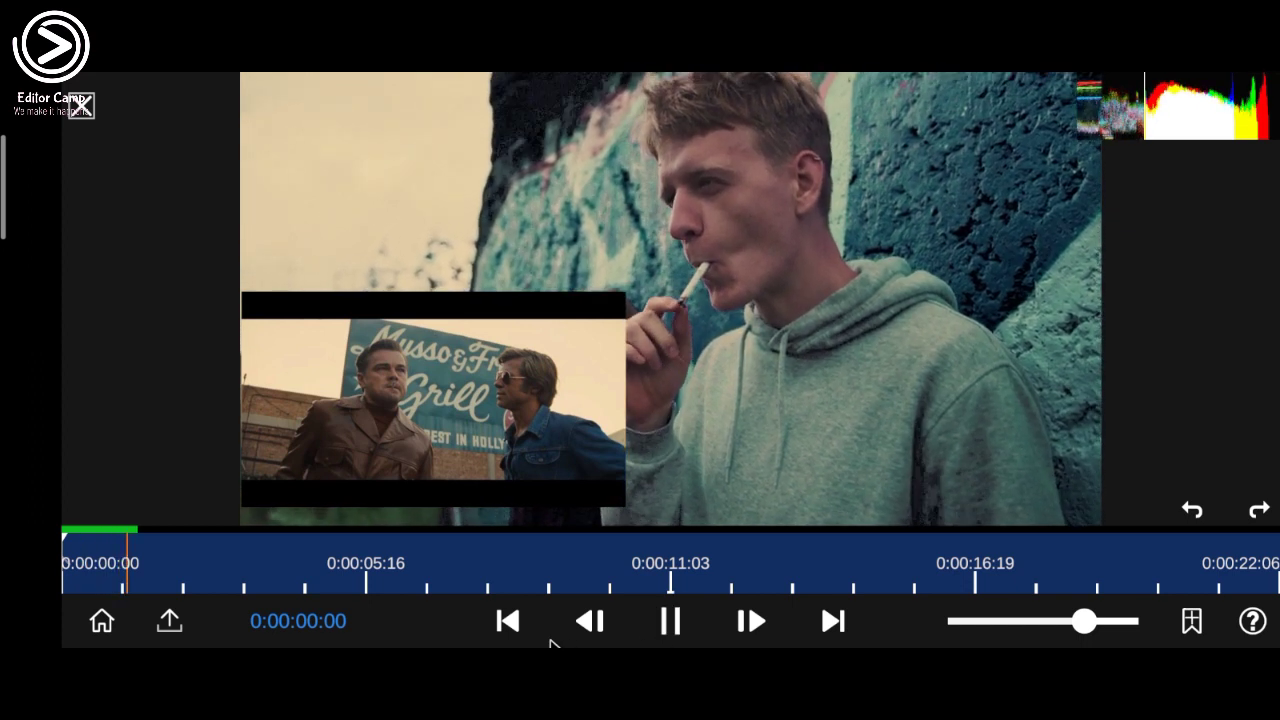
{"action": "left_click", "coordinate": [81, 105]}
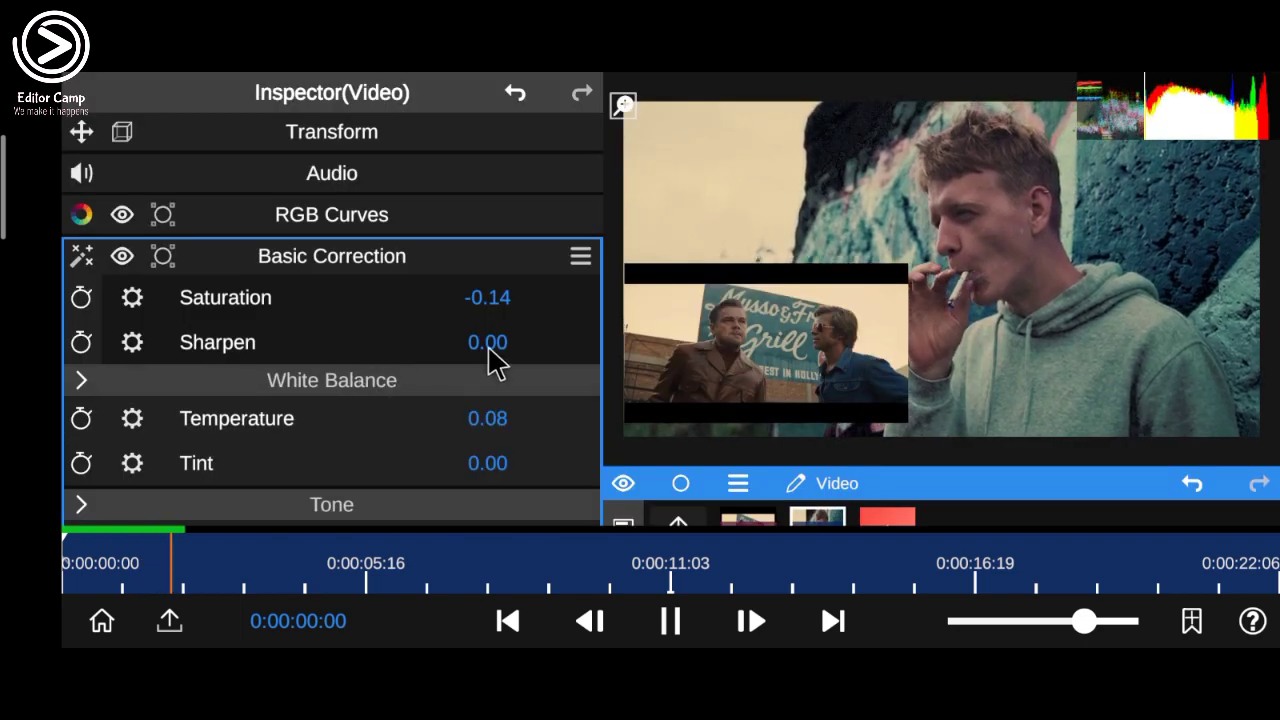
{"action": "left_click_drag", "start_coordinate": [500, 343], "coordinate": [497, 337]}
{"action": "left_click", "coordinate": [452, 262]}
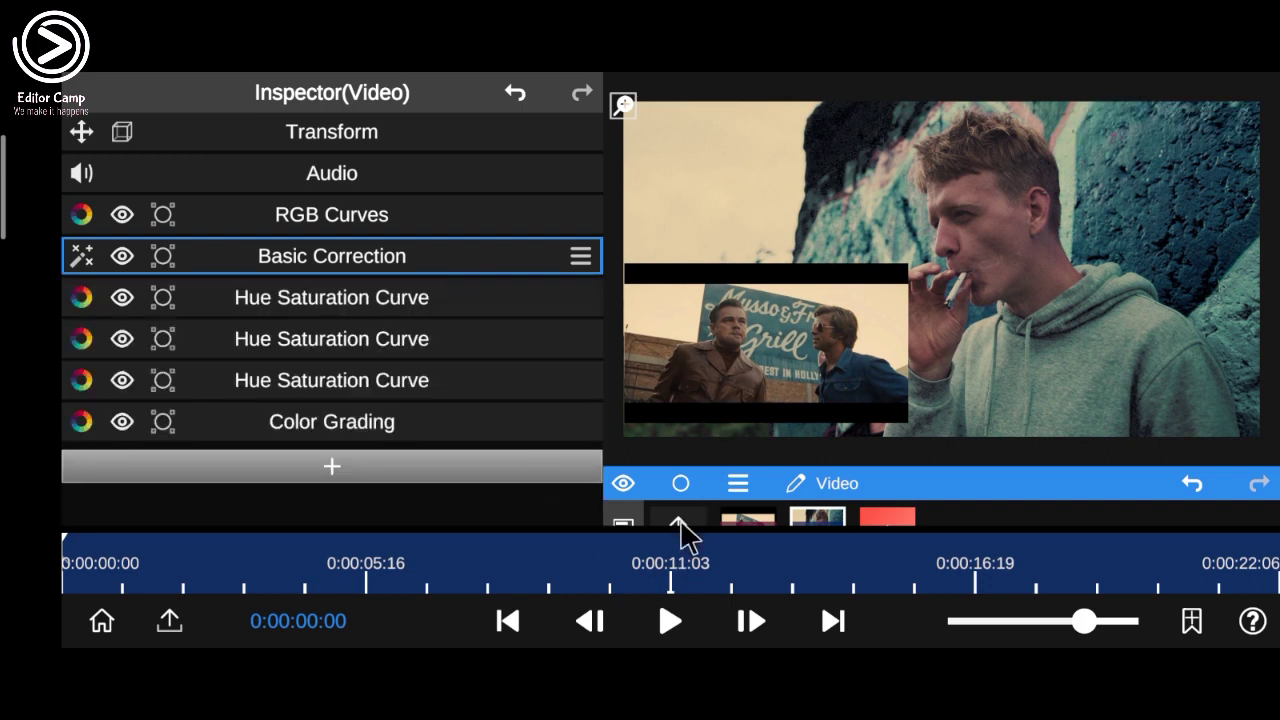
- From Root, enlarge the layer panel and play the graded clip full screen twice beside the reference, then stop
{"action": "left_click", "coordinate": [680, 519]}
{"action": "left_click_drag", "start_coordinate": [791, 488], "coordinate": [795, 425]}
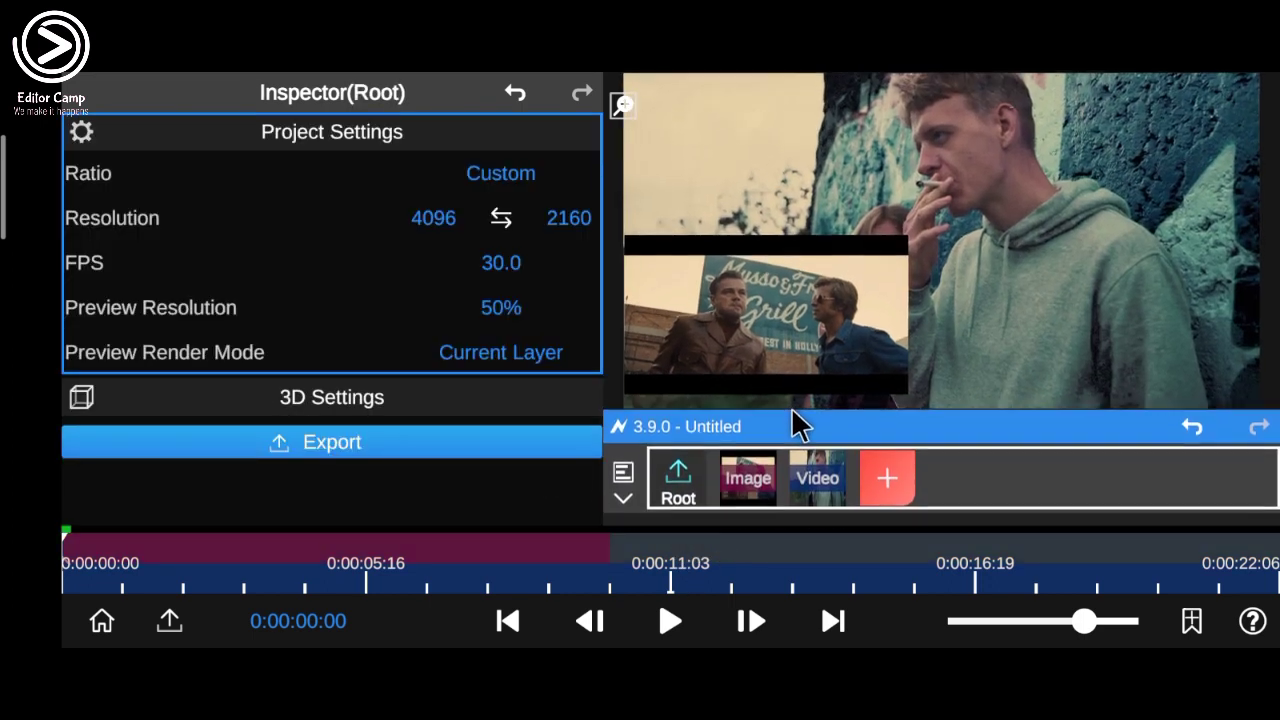
{"action": "left_click", "coordinate": [624, 104]}
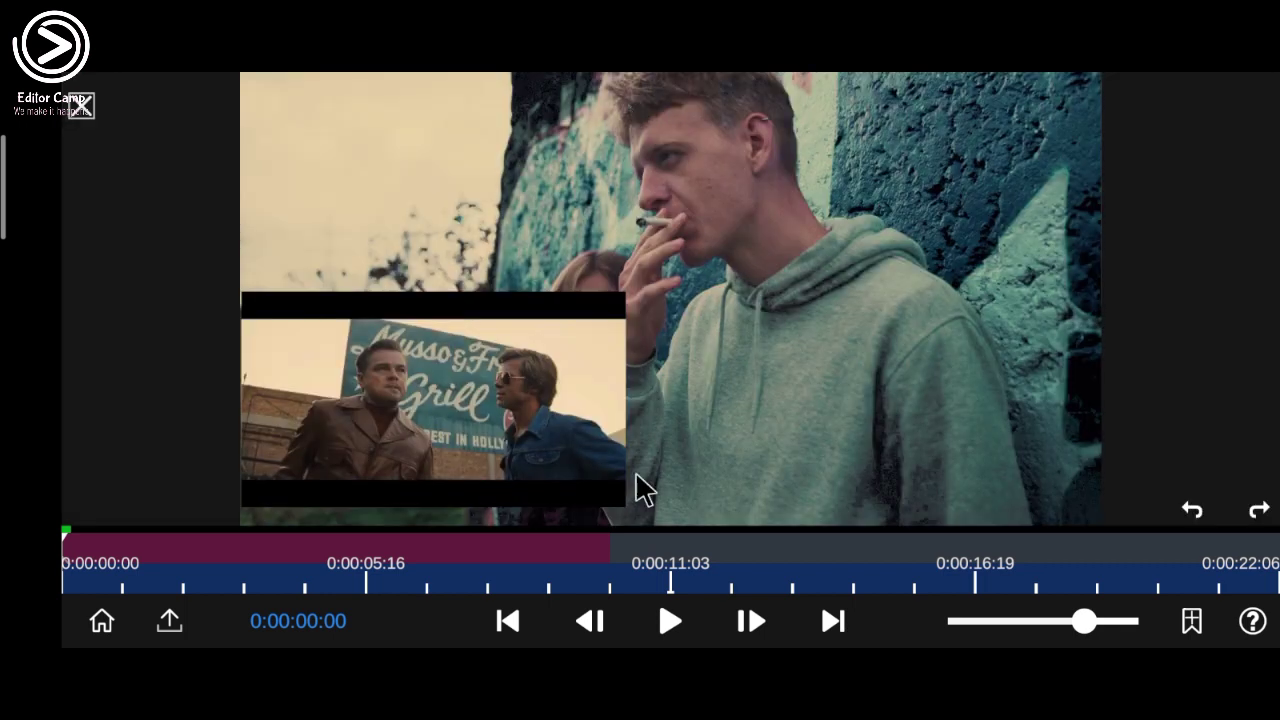
{"action": "left_click", "coordinate": [679, 627]}
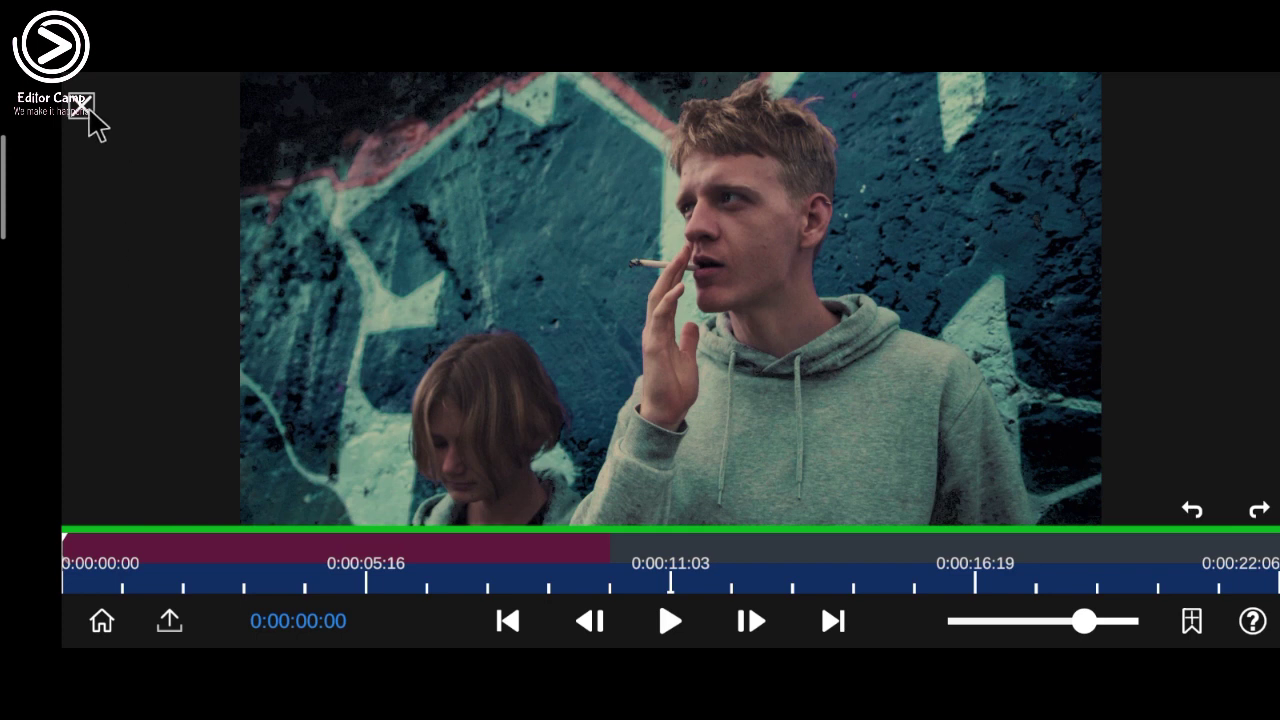
{"action": "left_click", "coordinate": [84, 106]}
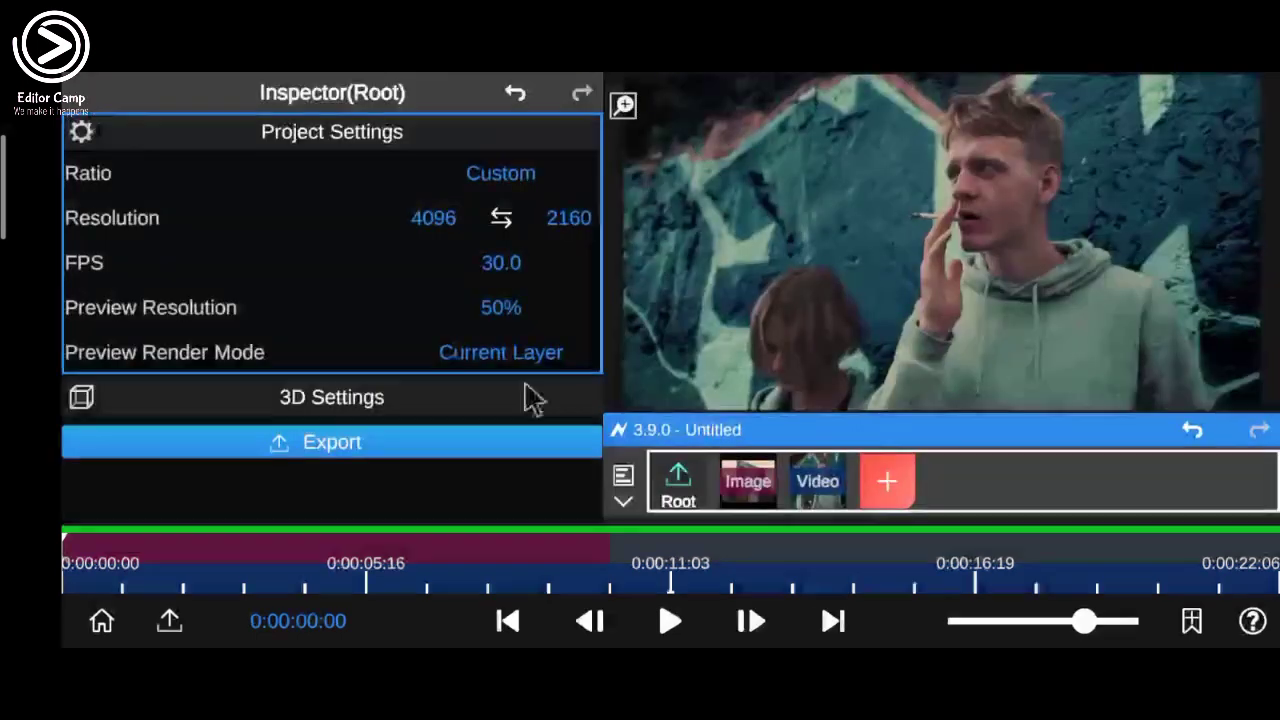
{"action": "left_click", "coordinate": [622, 106]}
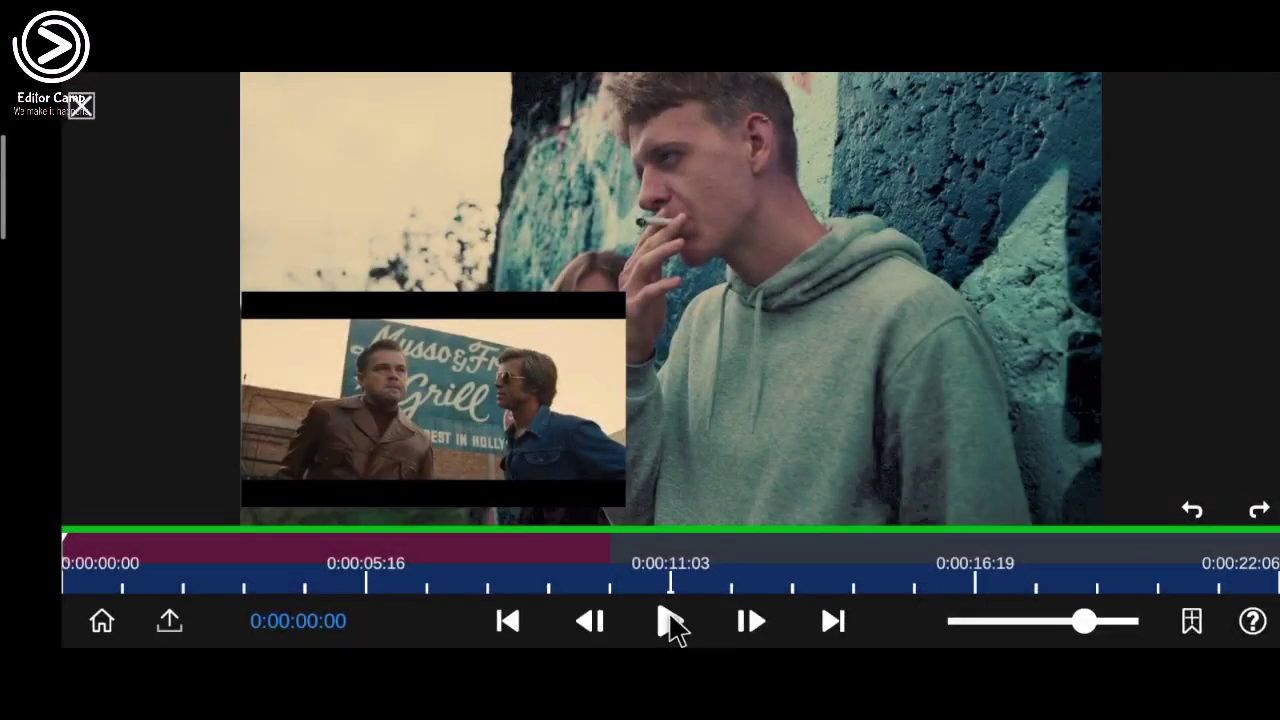
{"action": "left_click", "coordinate": [675, 623]}
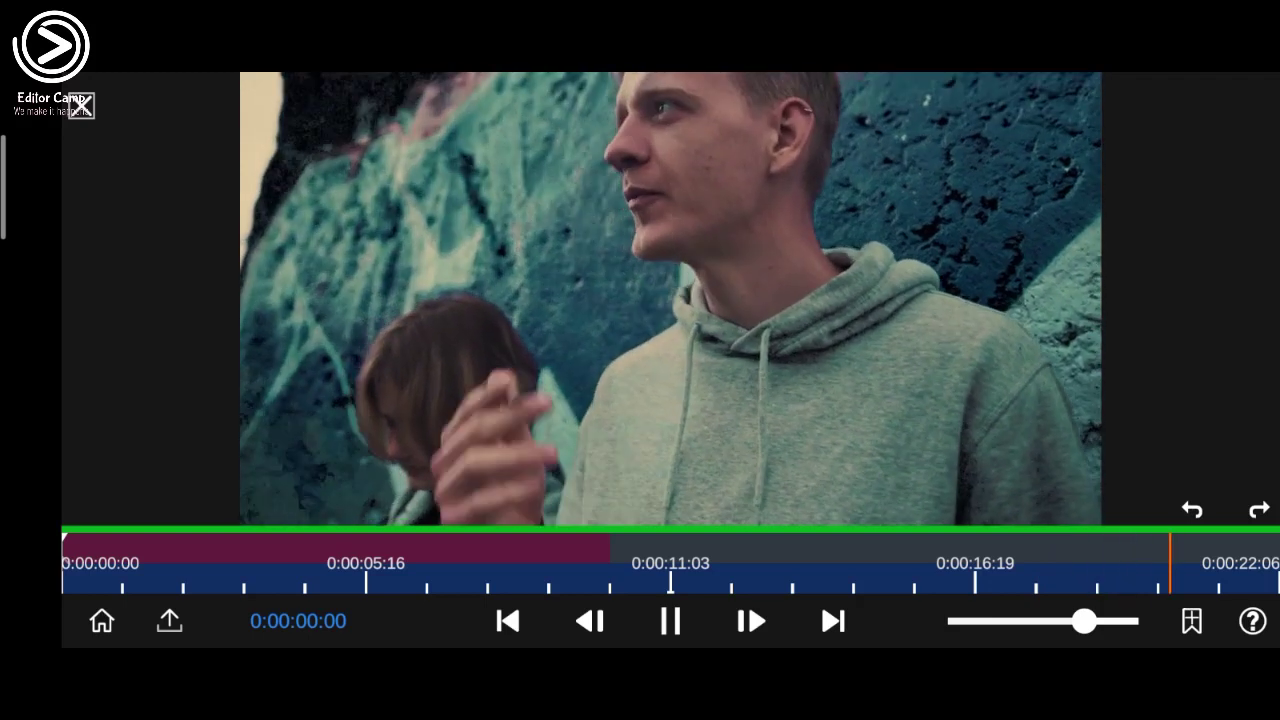
{"action": "left_click", "coordinate": [1080, 482]}
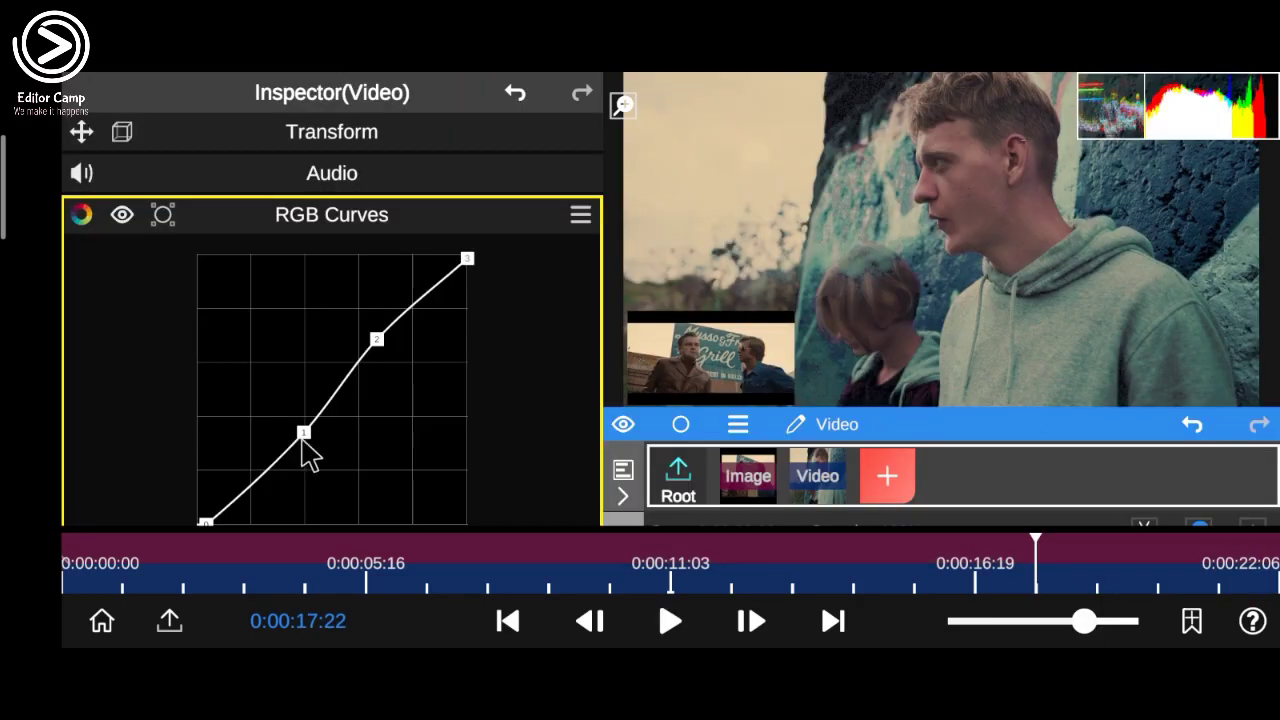
- Bypass and restore RGB Curves and Basic Correction to compare, collapsing each afterwards
{"action": "left_click", "coordinate": [122, 217]}
{"action": "left_click", "coordinate": [122, 217]}
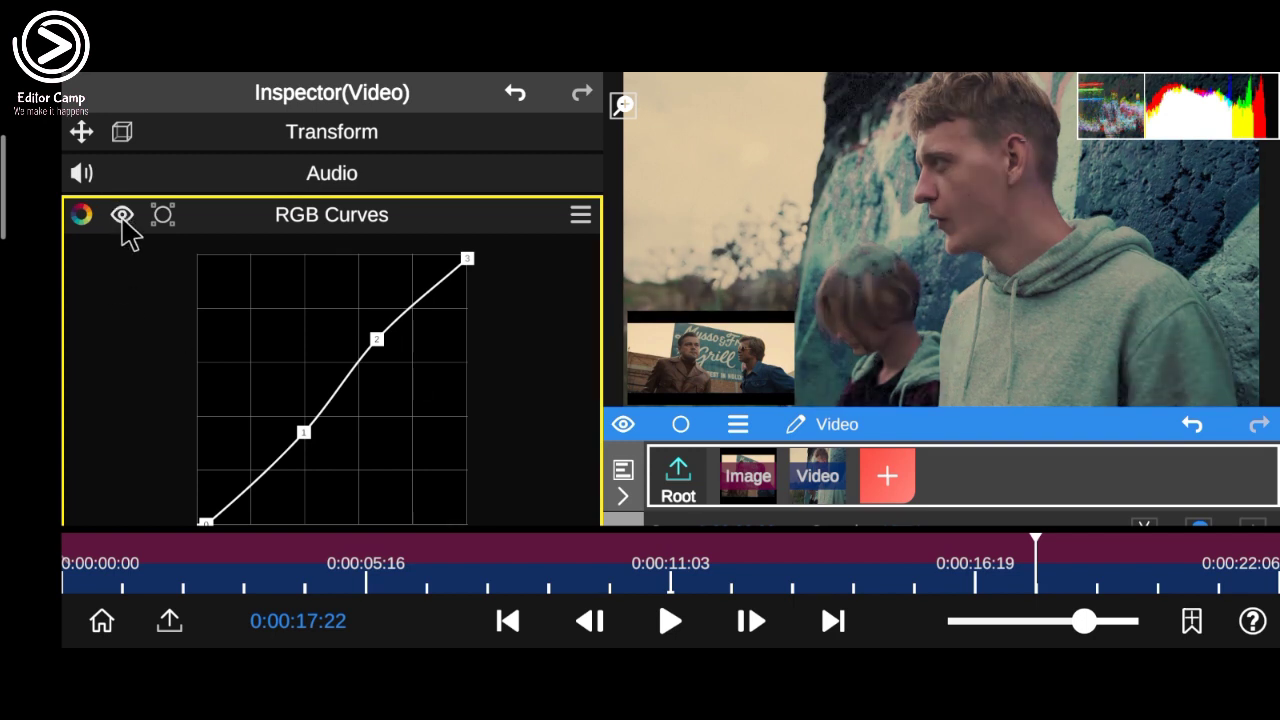
{"action": "left_click", "coordinate": [205, 226]}
{"action": "left_click", "coordinate": [210, 262]}
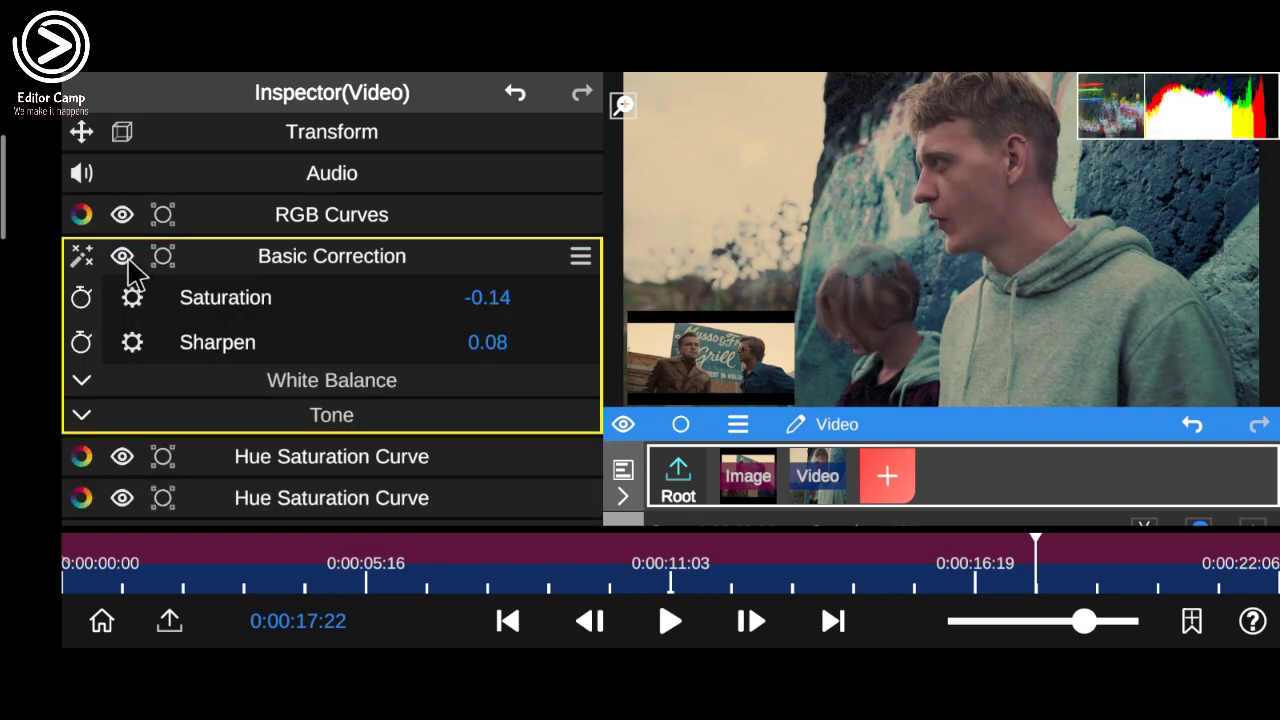
{"action": "left_click", "coordinate": [122, 256]}
{"action": "left_click", "coordinate": [122, 256]}
{"action": "left_click", "coordinate": [215, 262]}
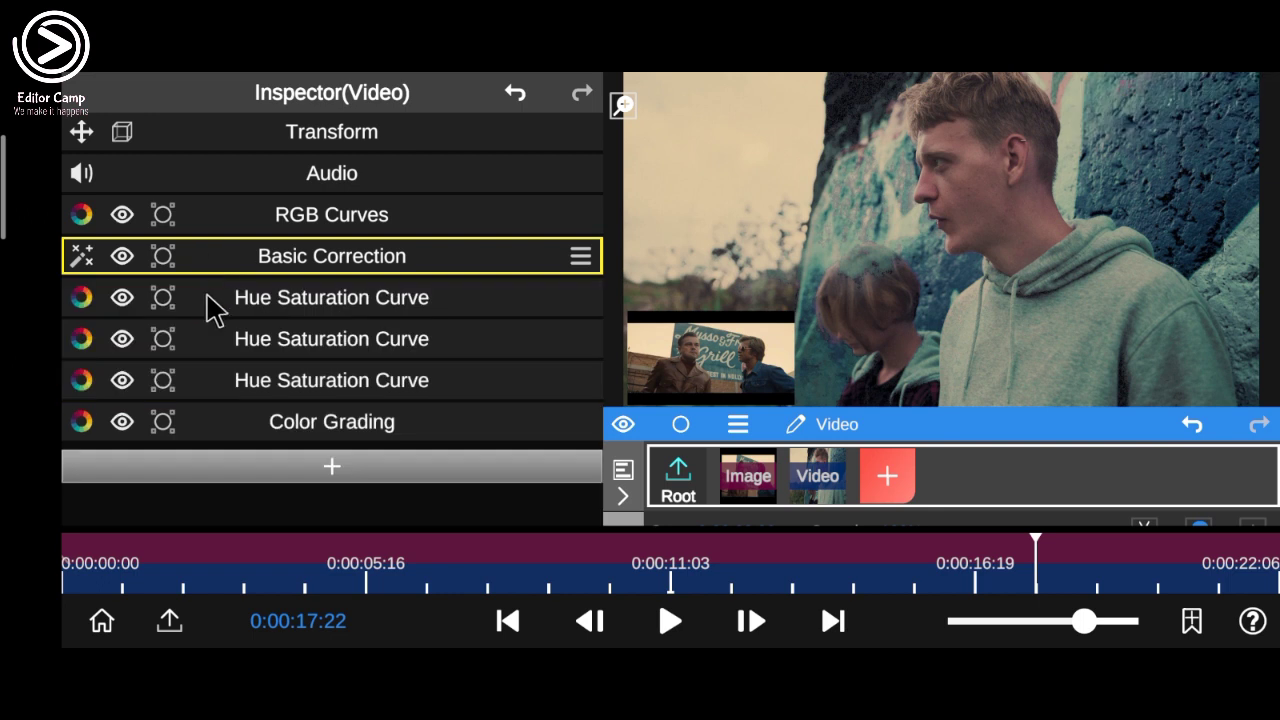
- Bypass and restore the first and second Hue Saturation Curves, collapsing each afterwards
{"action": "left_click", "coordinate": [205, 303]}
{"action": "scroll", "coordinate": [503, 240], "scroll_direction": "down", "scroll_amount": 3}
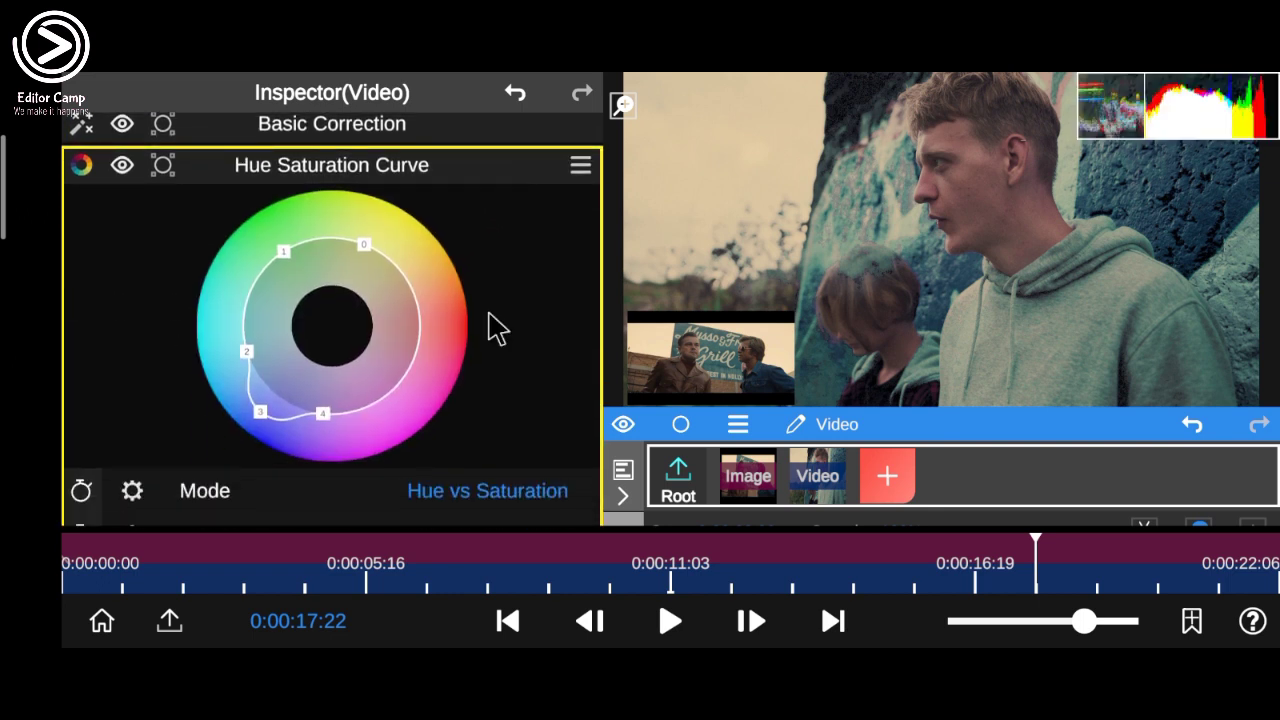
{"action": "left_click", "coordinate": [124, 168]}
{"action": "left_click", "coordinate": [124, 168]}
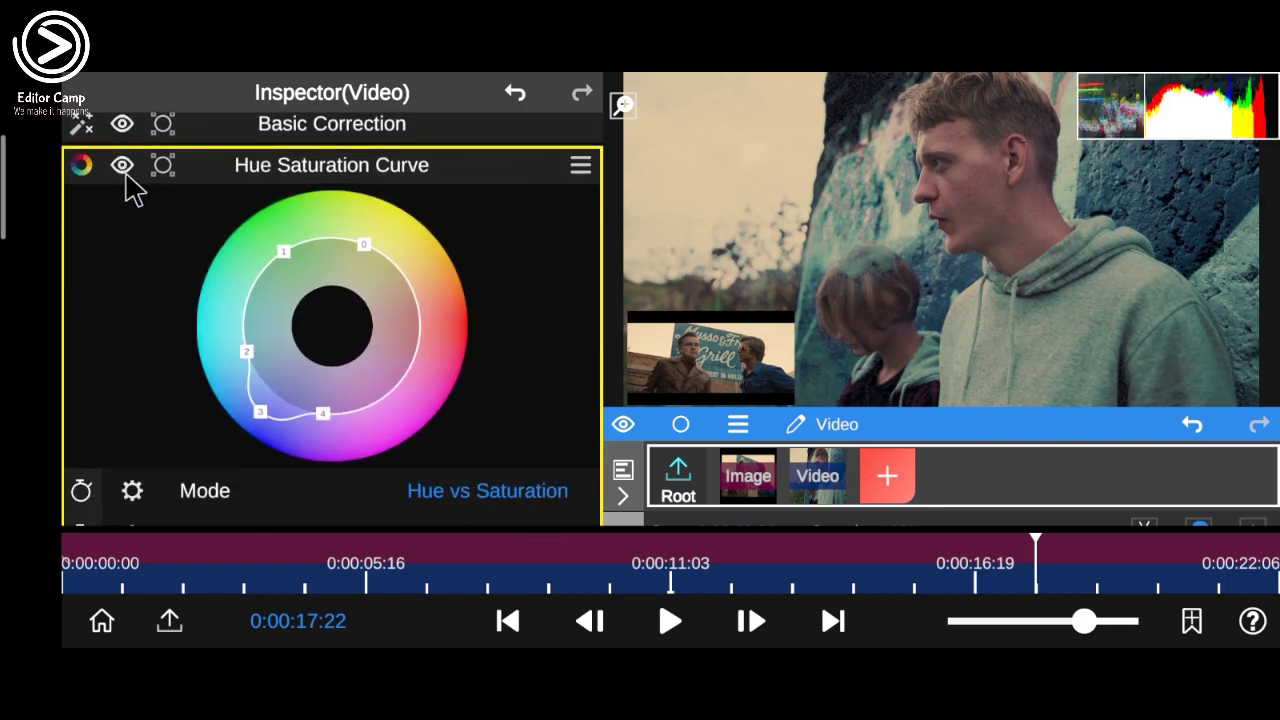
{"action": "left_click", "coordinate": [455, 175]}
{"action": "left_click", "coordinate": [393, 338]}
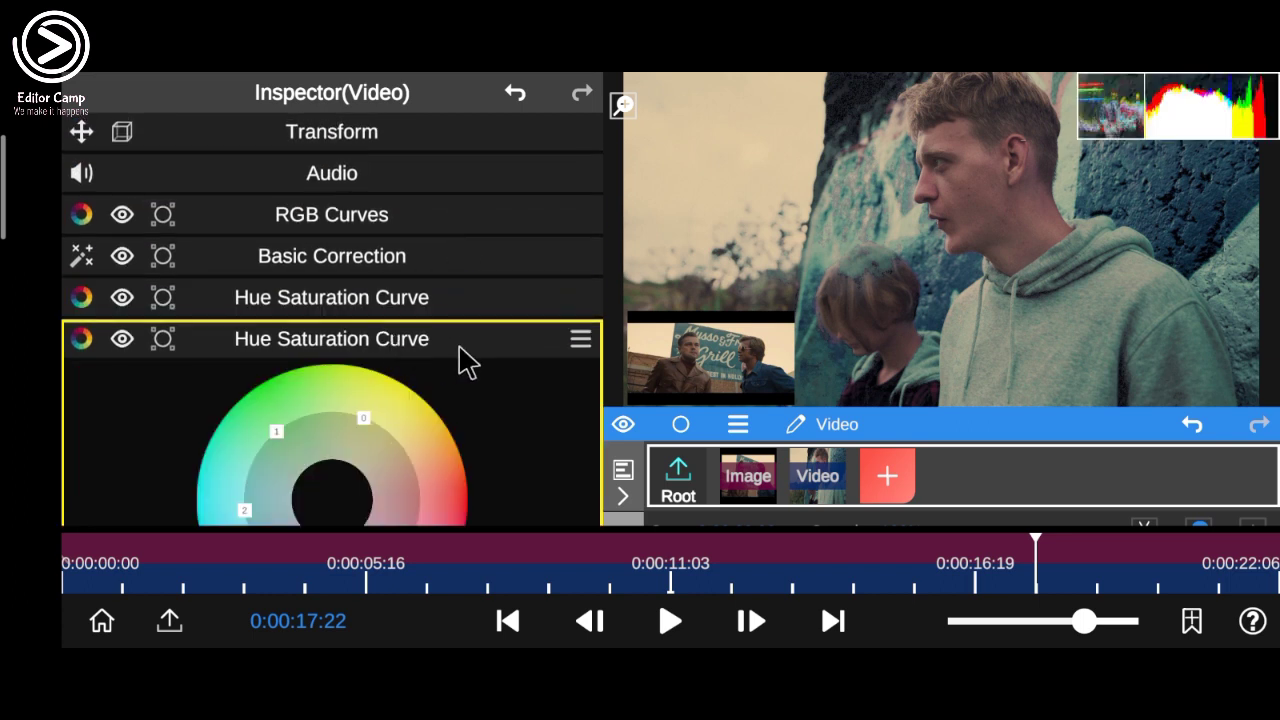
{"action": "left_click_drag", "start_coordinate": [457, 350], "coordinate": [466, 165]}
{"action": "left_click", "coordinate": [123, 166]}
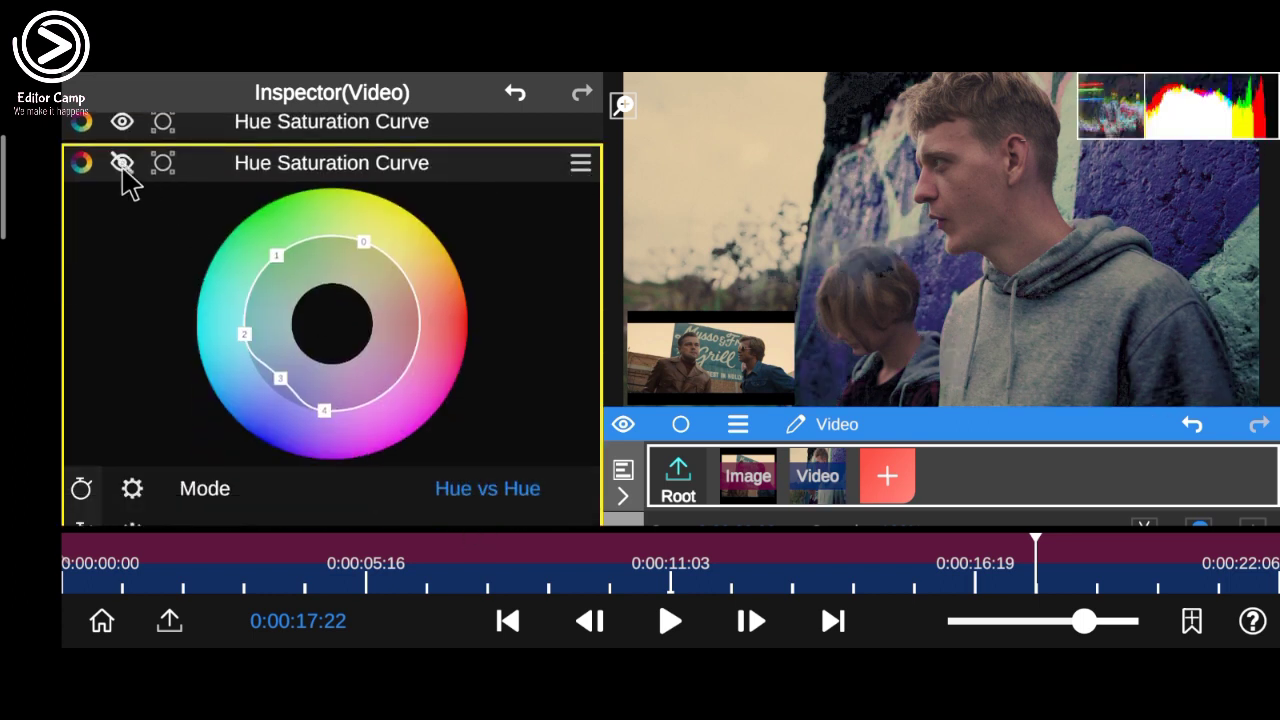
{"action": "left_click", "coordinate": [123, 166]}
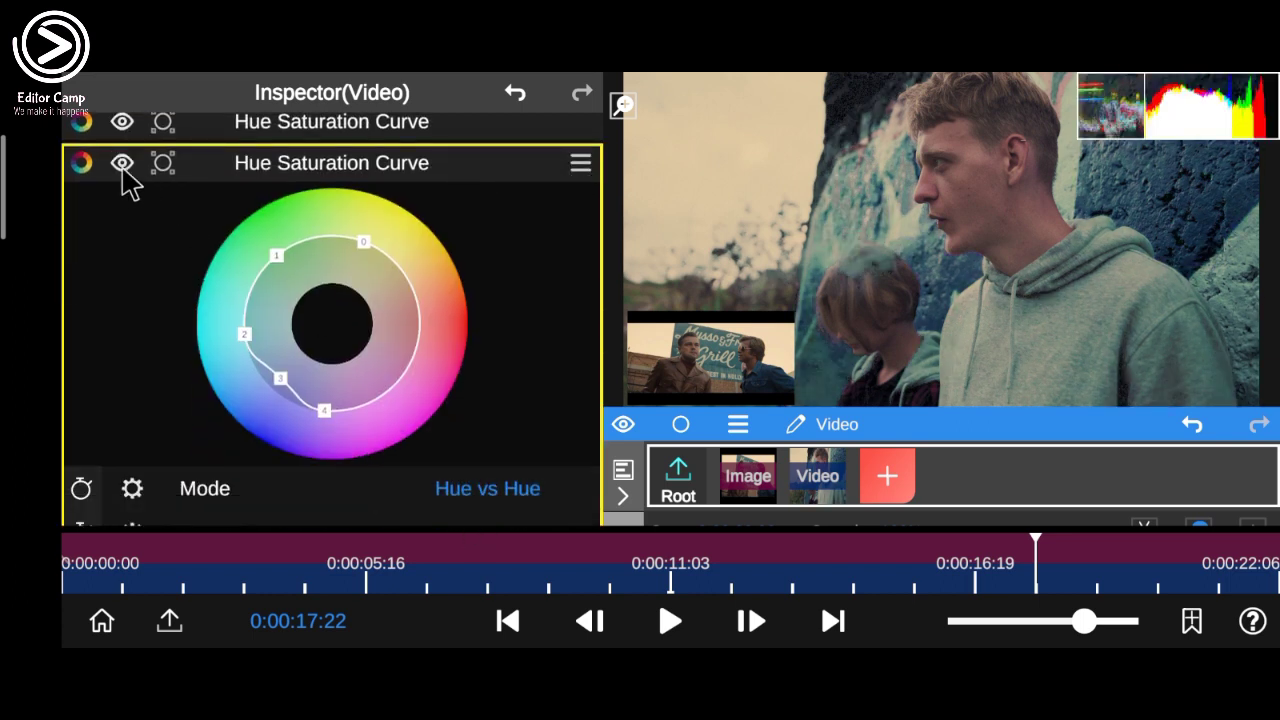
{"action": "left_click", "coordinate": [456, 168]}
- Bypass and restore the third Hue Saturation Curve and Color Grading, leaving all collapsed and enabled
{"action": "left_click", "coordinate": [228, 383]}
{"action": "left_click_drag", "start_coordinate": [510, 405], "coordinate": [506, 223]}
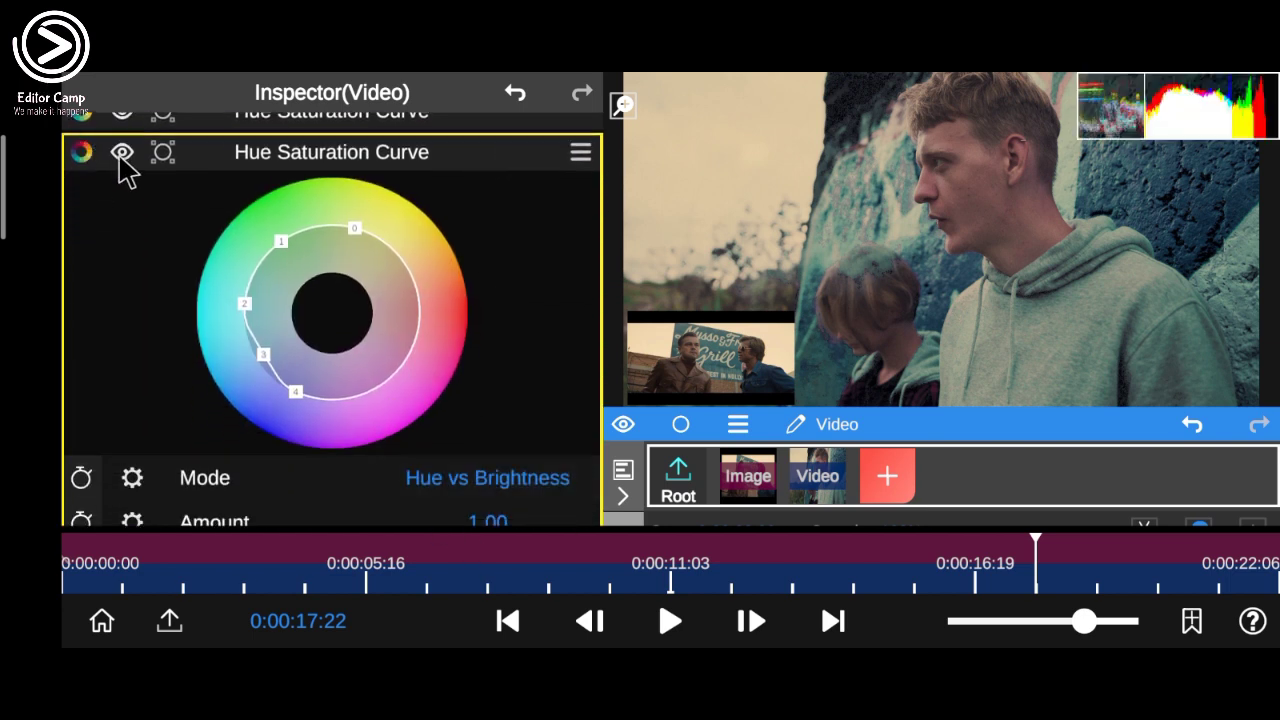
{"action": "left_click", "coordinate": [123, 166]}
{"action": "left_click", "coordinate": [123, 166]}
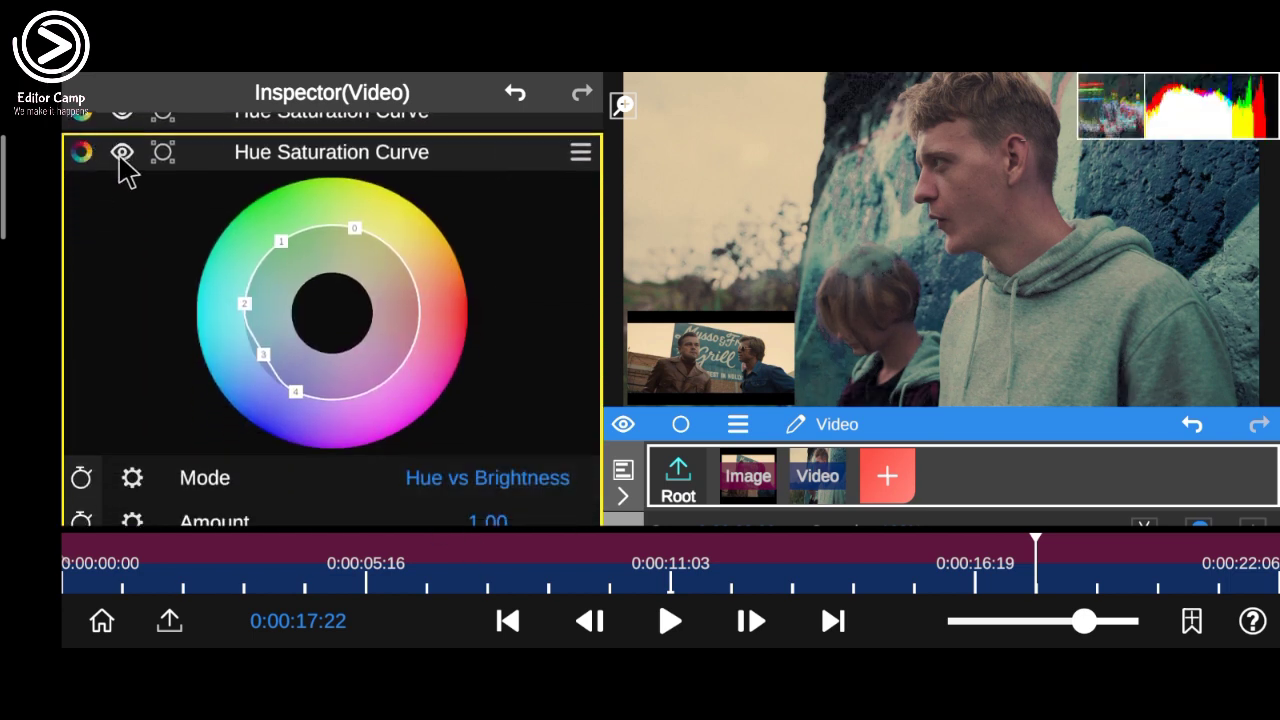
{"action": "left_click", "coordinate": [466, 178]}
{"action": "left_click", "coordinate": [423, 420]}
{"action": "left_click_drag", "start_coordinate": [423, 394], "coordinate": [428, 148]}
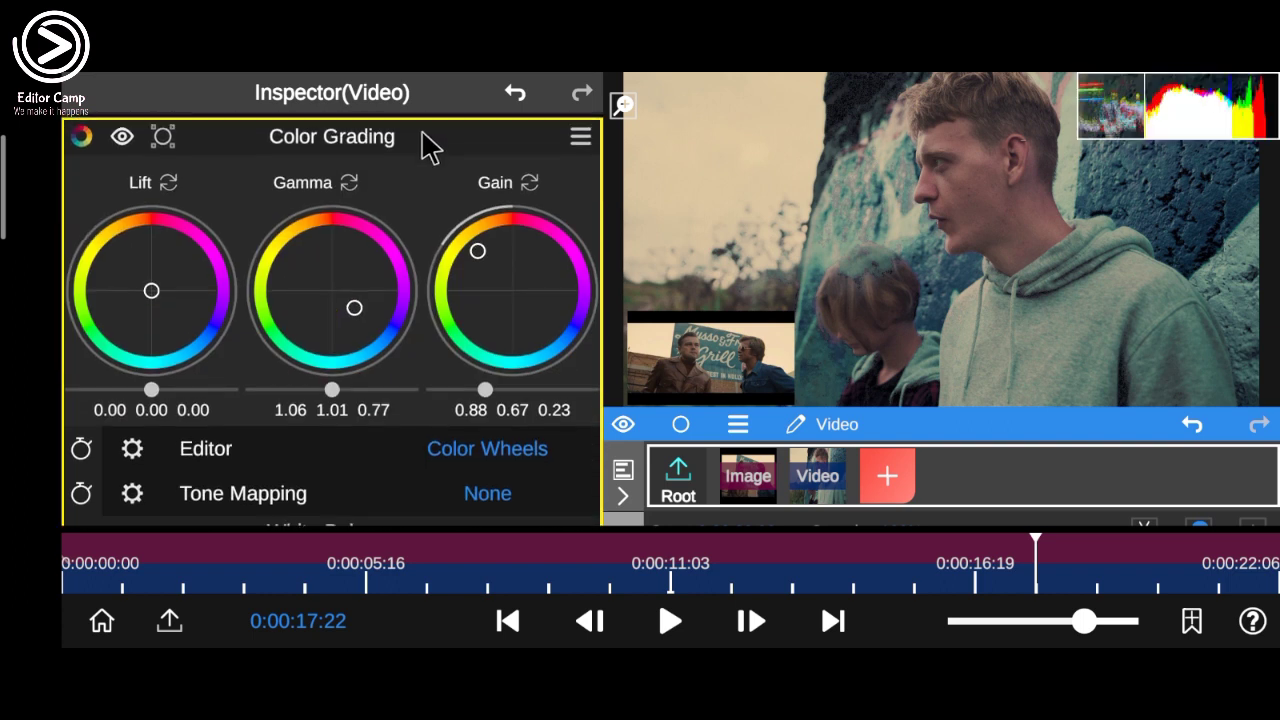
{"action": "left_click", "coordinate": [122, 150]}
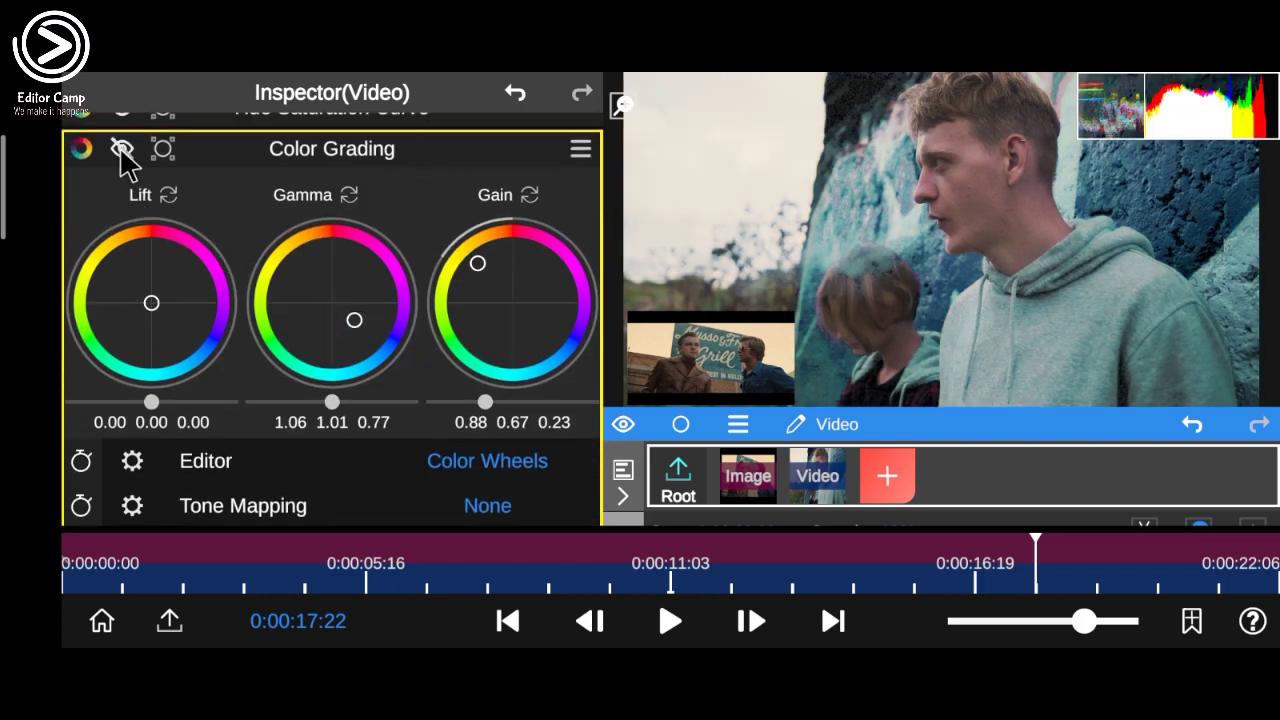
{"action": "left_click", "coordinate": [121, 150]}
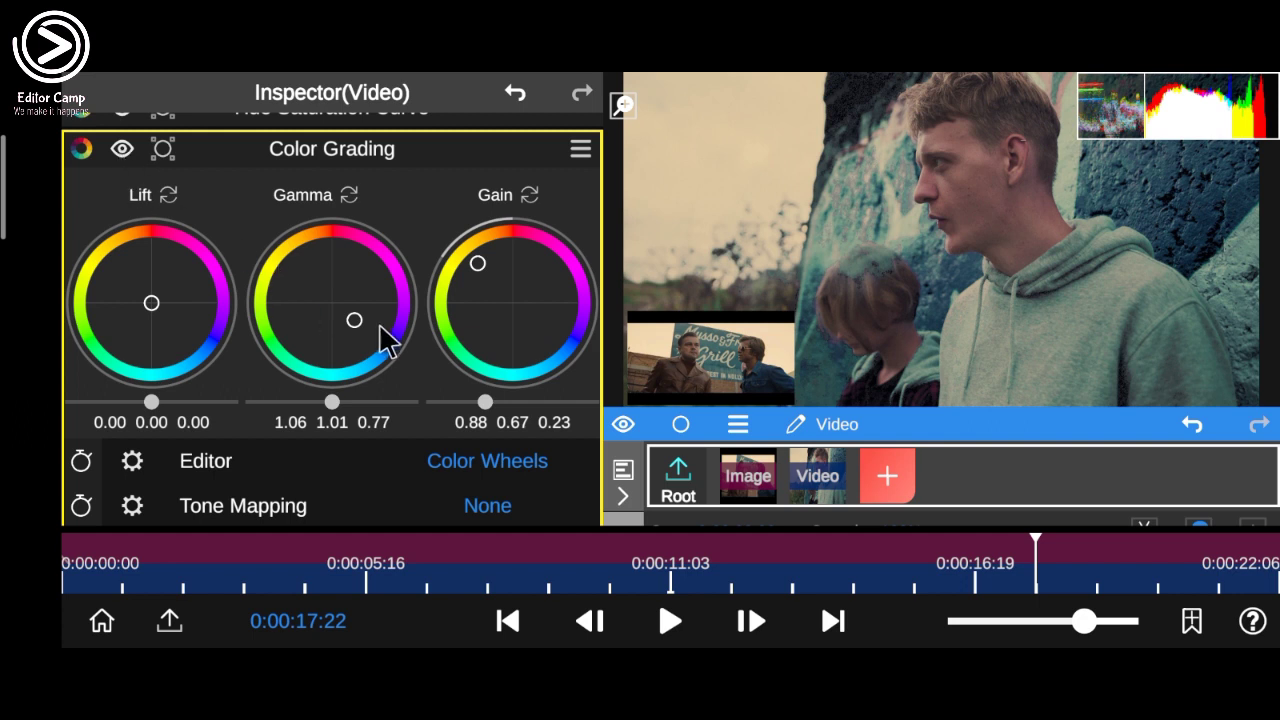
{"action": "left_click", "coordinate": [527, 168]}
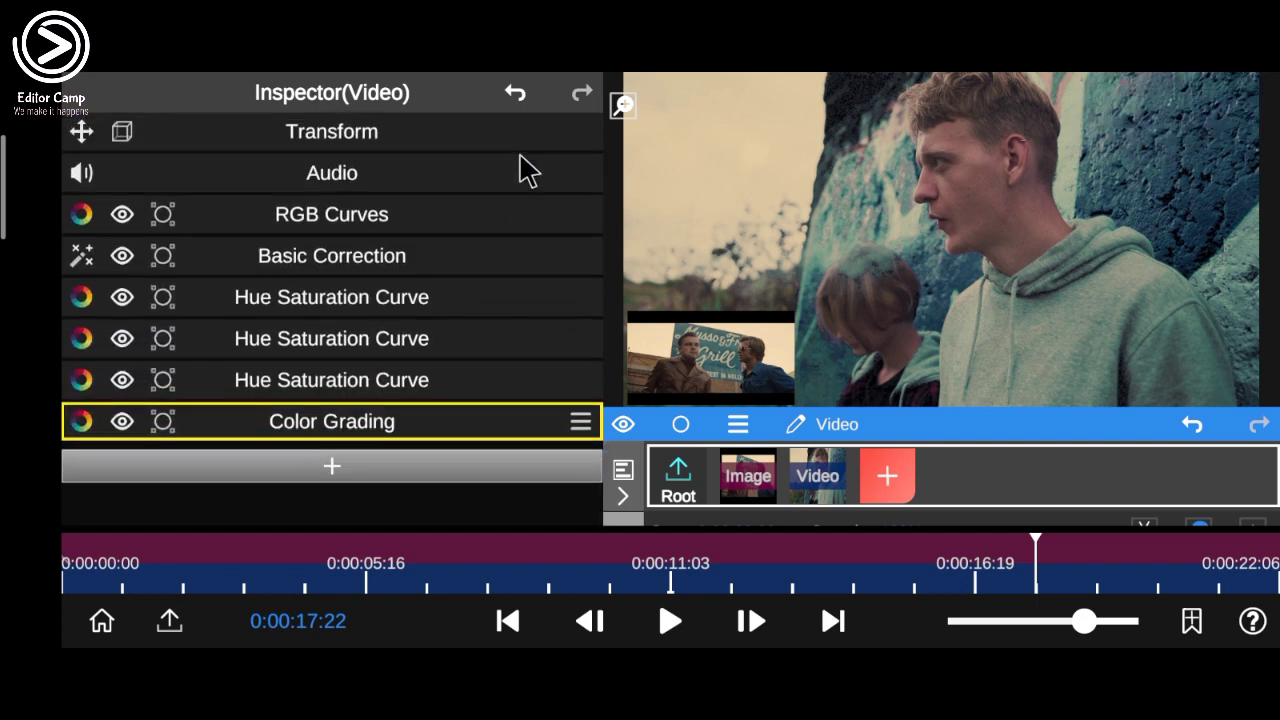
- Play the graded clip from the start in full-screen preview beside the reference still
{"action": "left_click", "coordinate": [624, 106]}
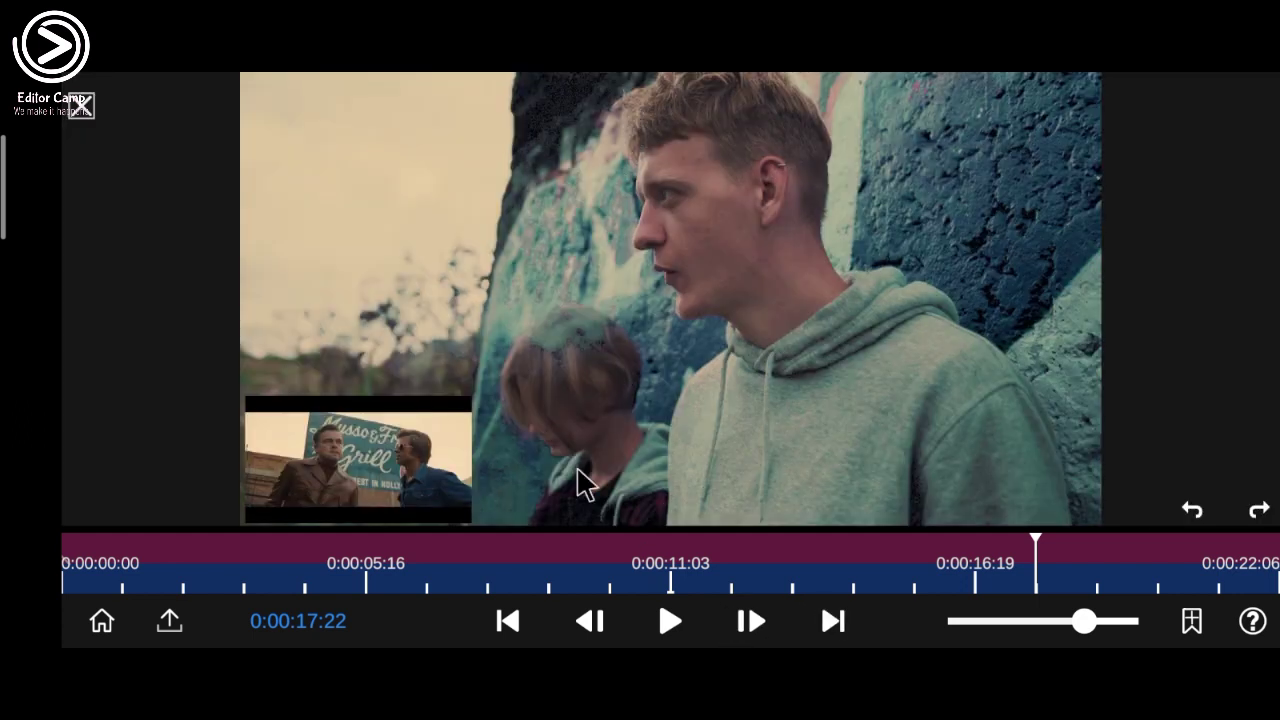
{"action": "left_click", "coordinate": [668, 622]}
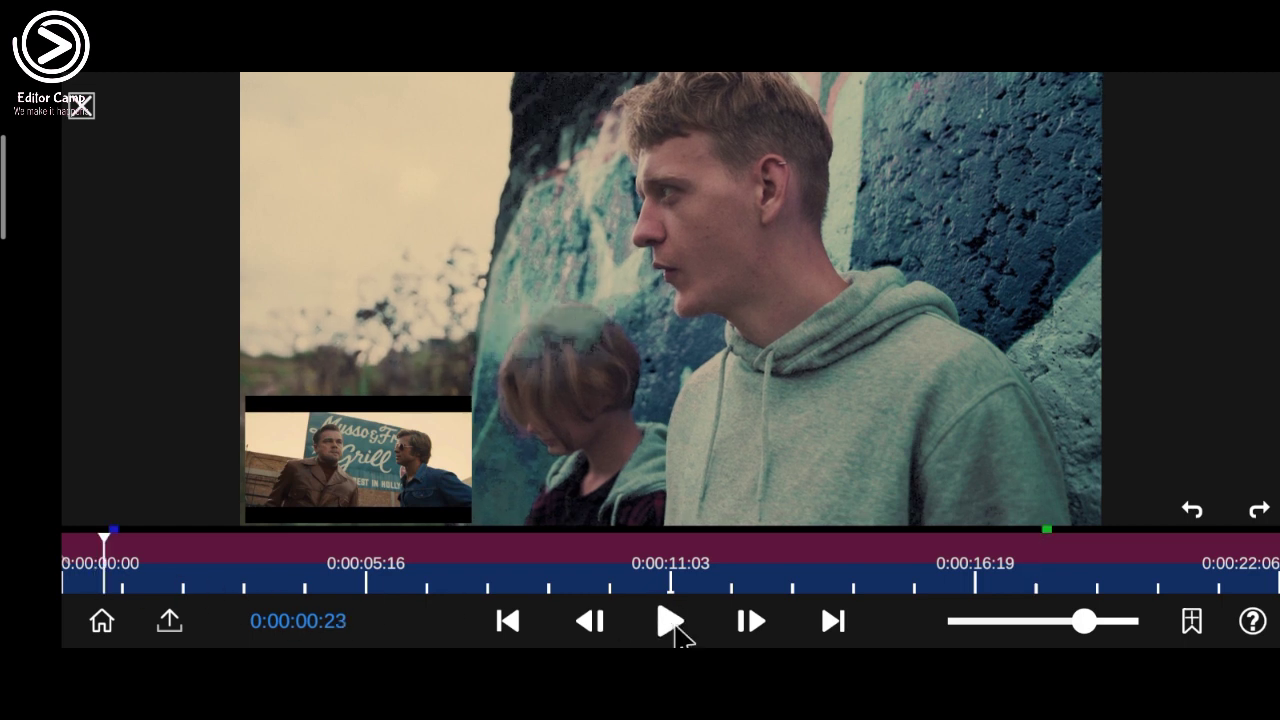
{"action": "left_click", "coordinate": [668, 622]}
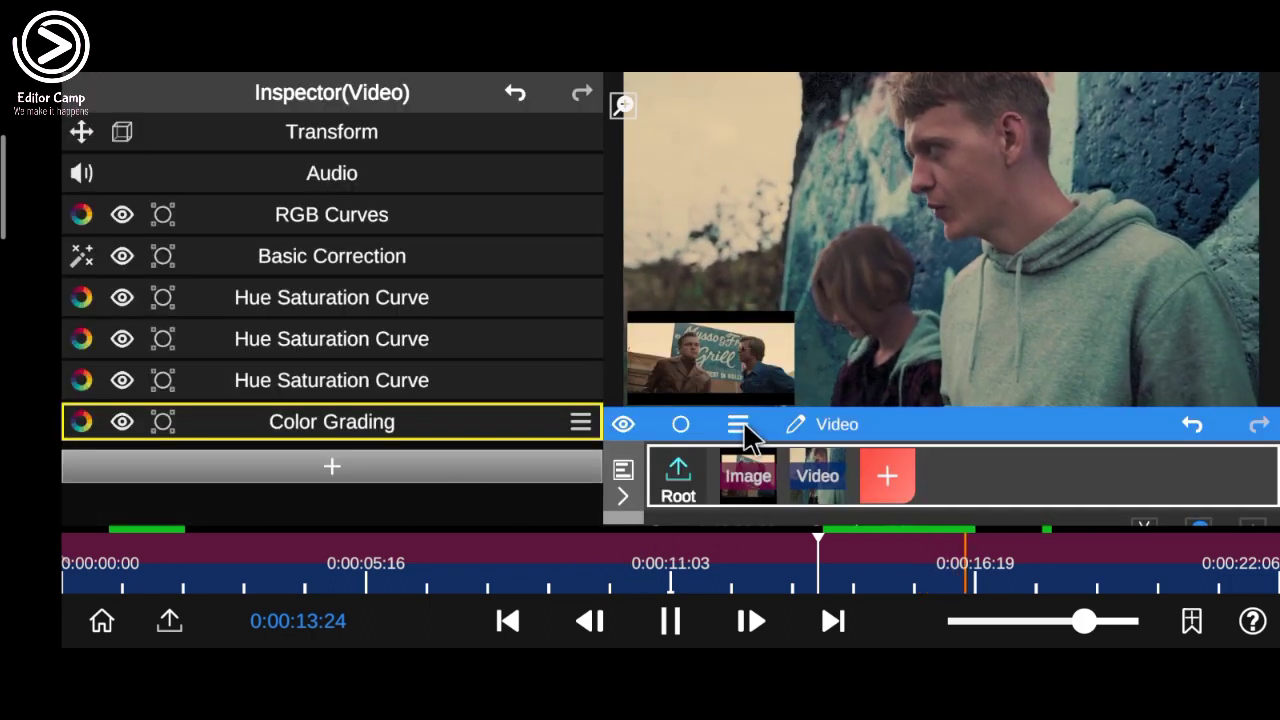
- Delete the reference image layer from the layer panel
{"action": "left_click", "coordinate": [745, 480]}
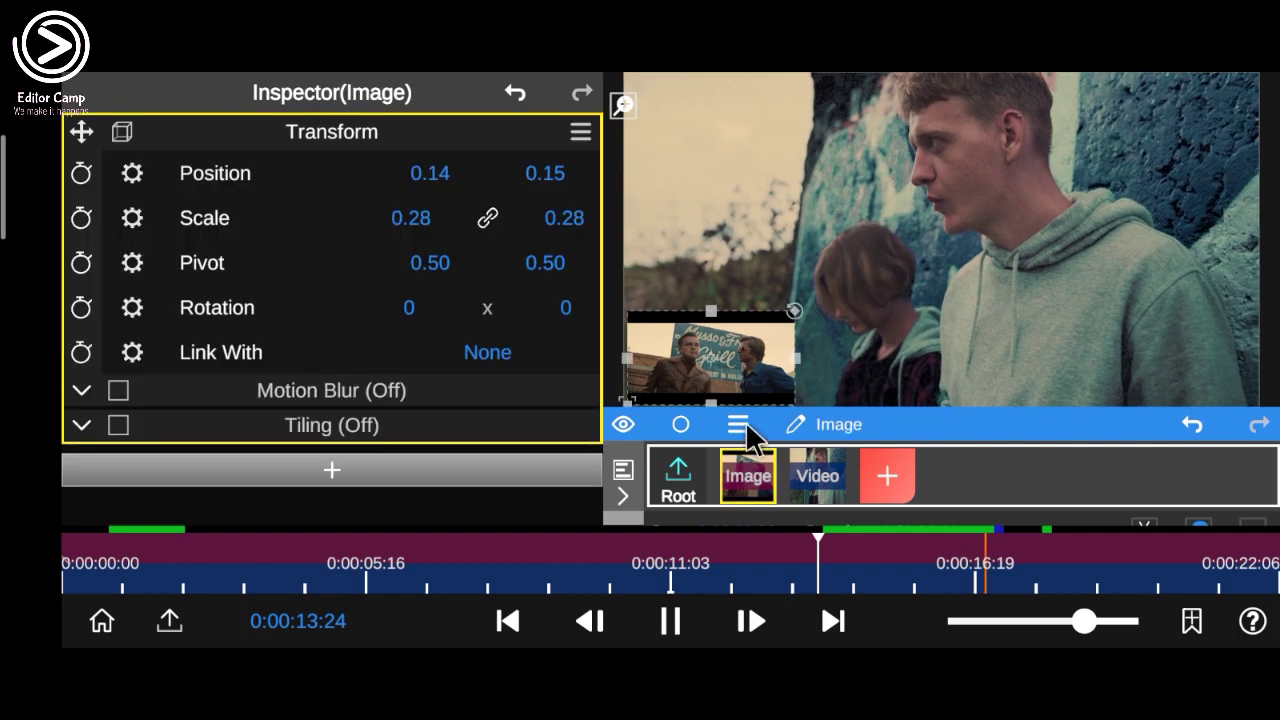
{"action": "left_click", "coordinate": [738, 428]}
{"action": "left_click", "coordinate": [910, 364]}
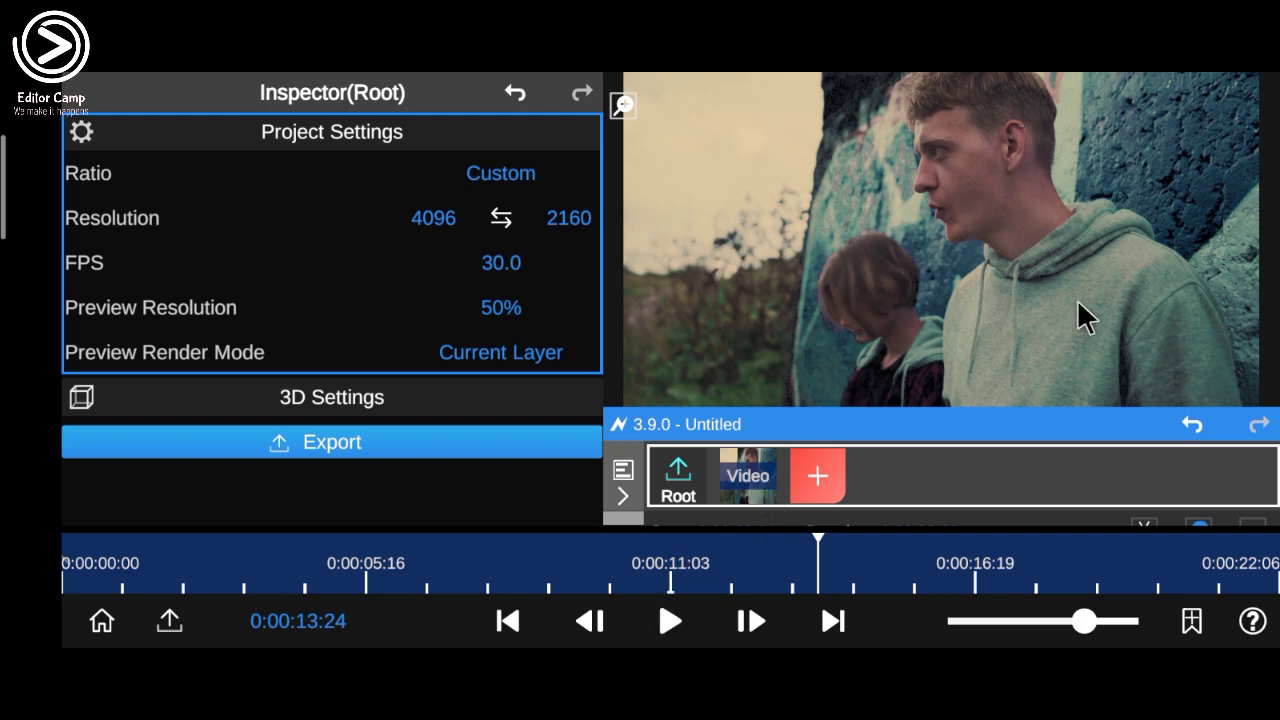
- Play the clip full screen without the reference still, restarting it from the beginning
{"action": "left_click", "coordinate": [625, 108]}
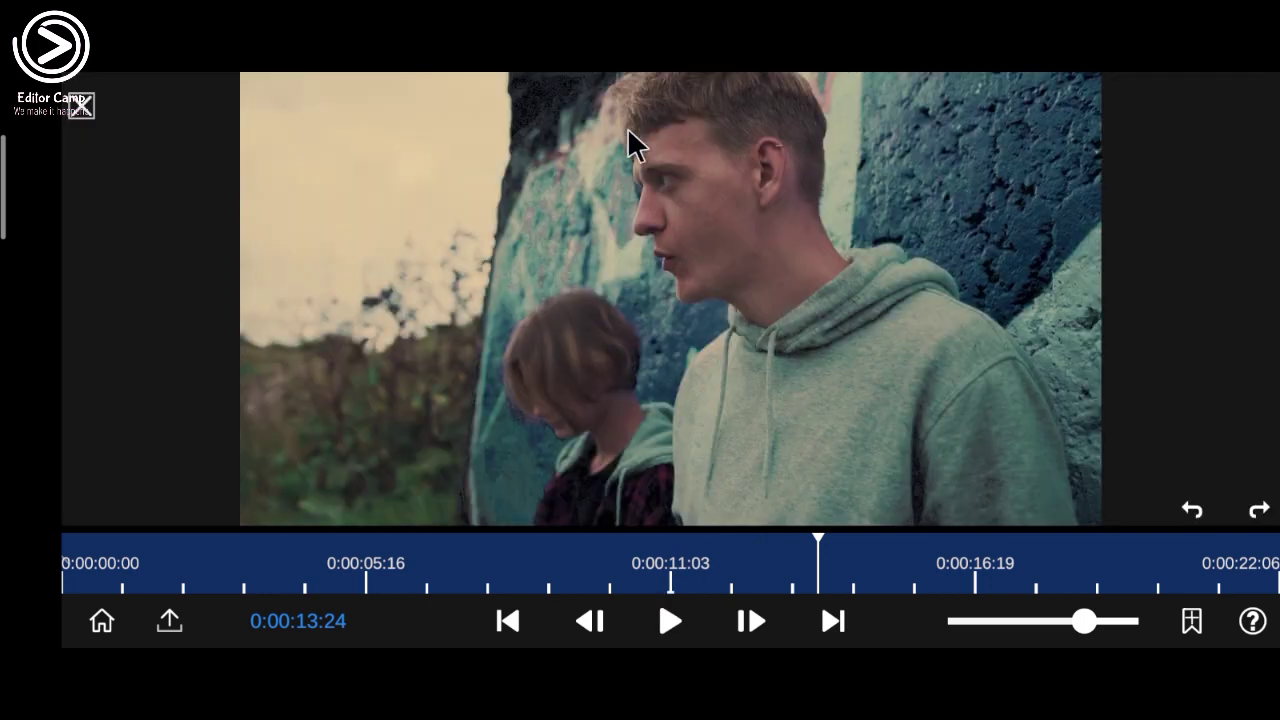
{"action": "left_click", "coordinate": [670, 622]}
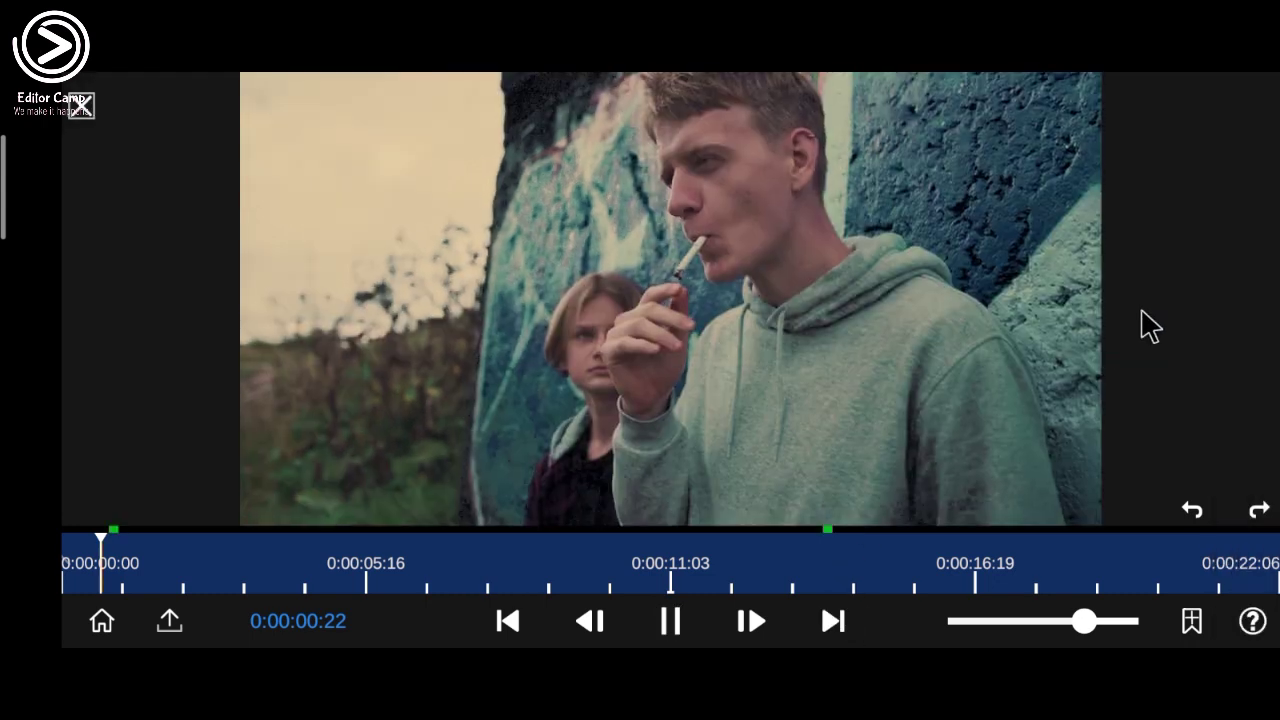
{"action": "key", "text": "Escape"}
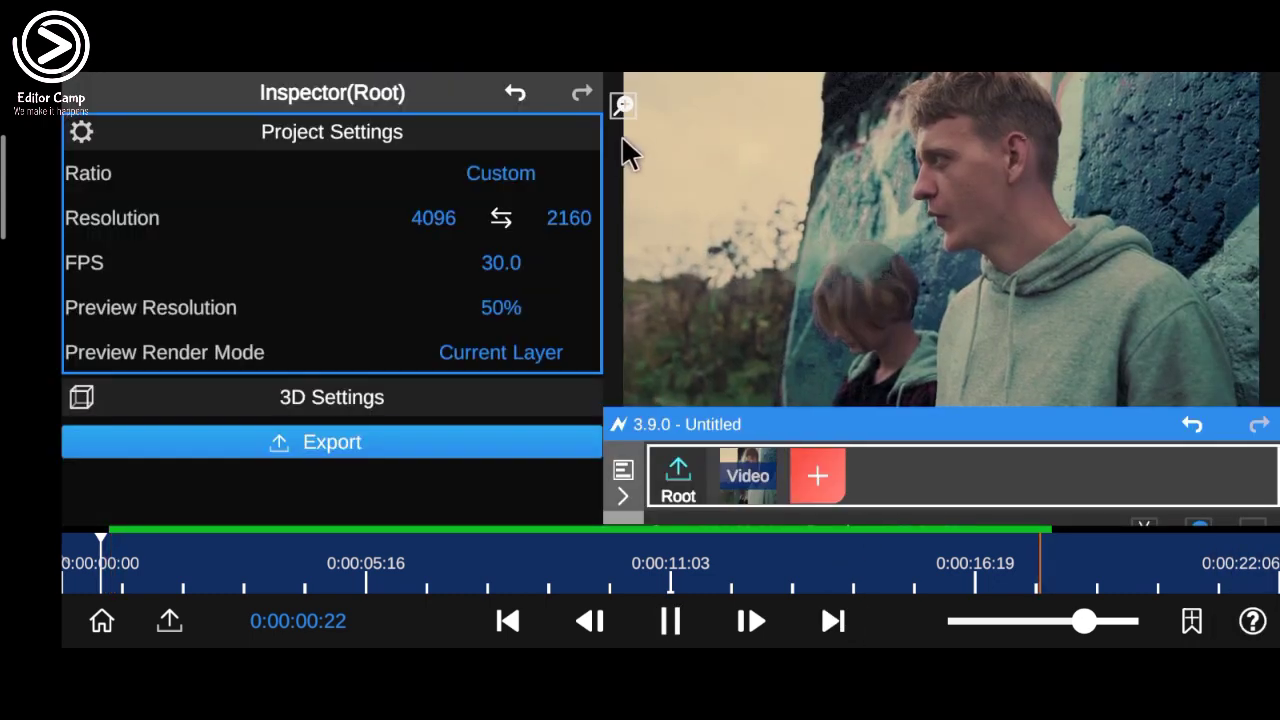
{"action": "left_click", "coordinate": [109, 560]}
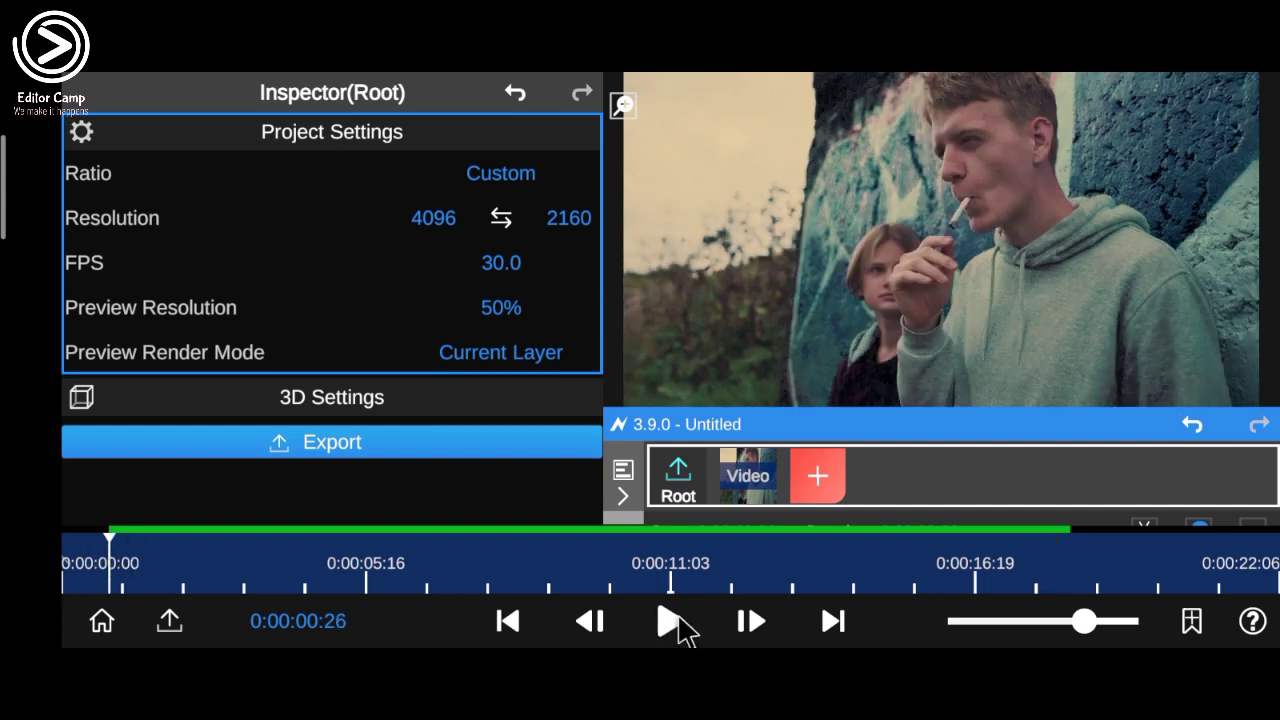
{"action": "left_click", "coordinate": [622, 104]}
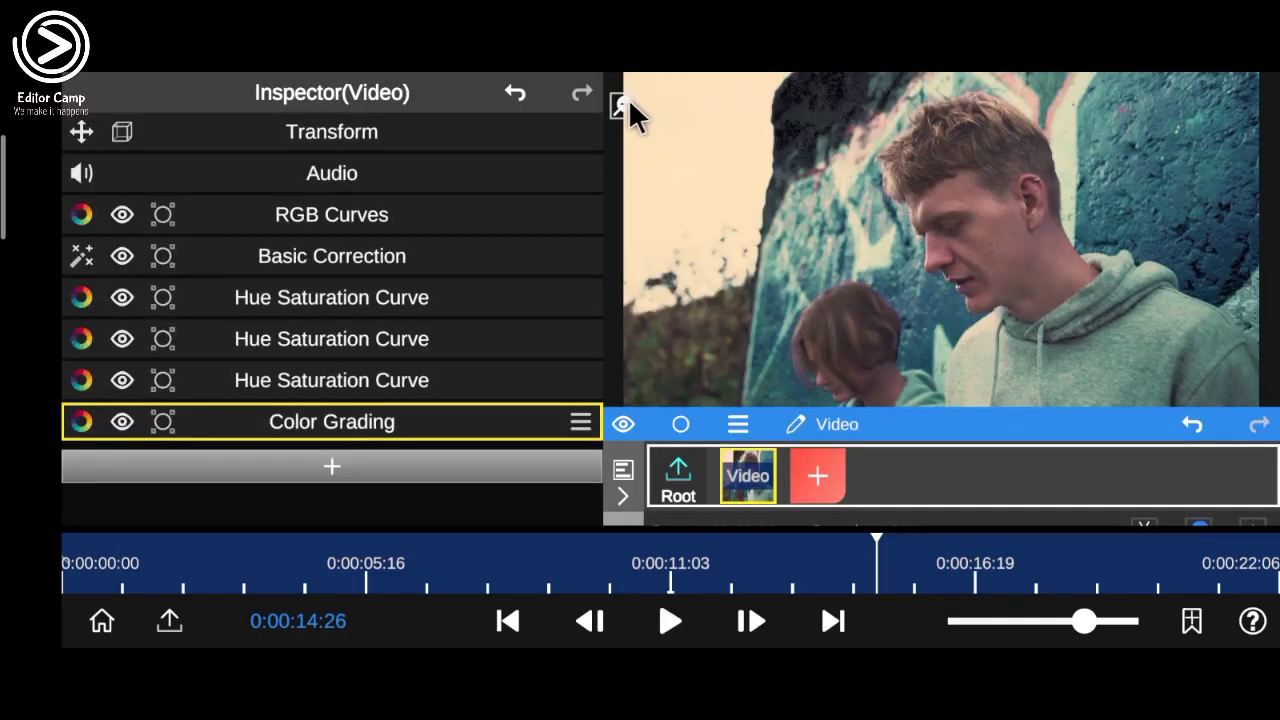
{"action": "left_click", "coordinate": [628, 106]}
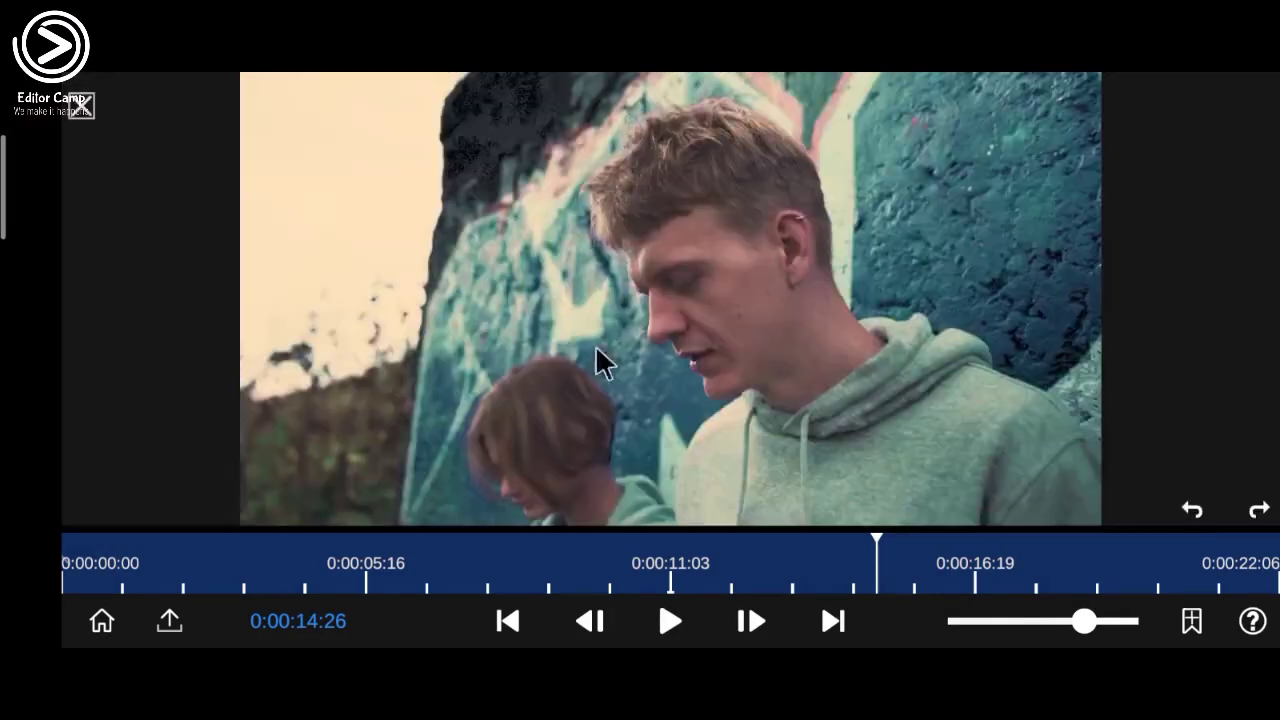
{"action": "left_click", "coordinate": [672, 622]}
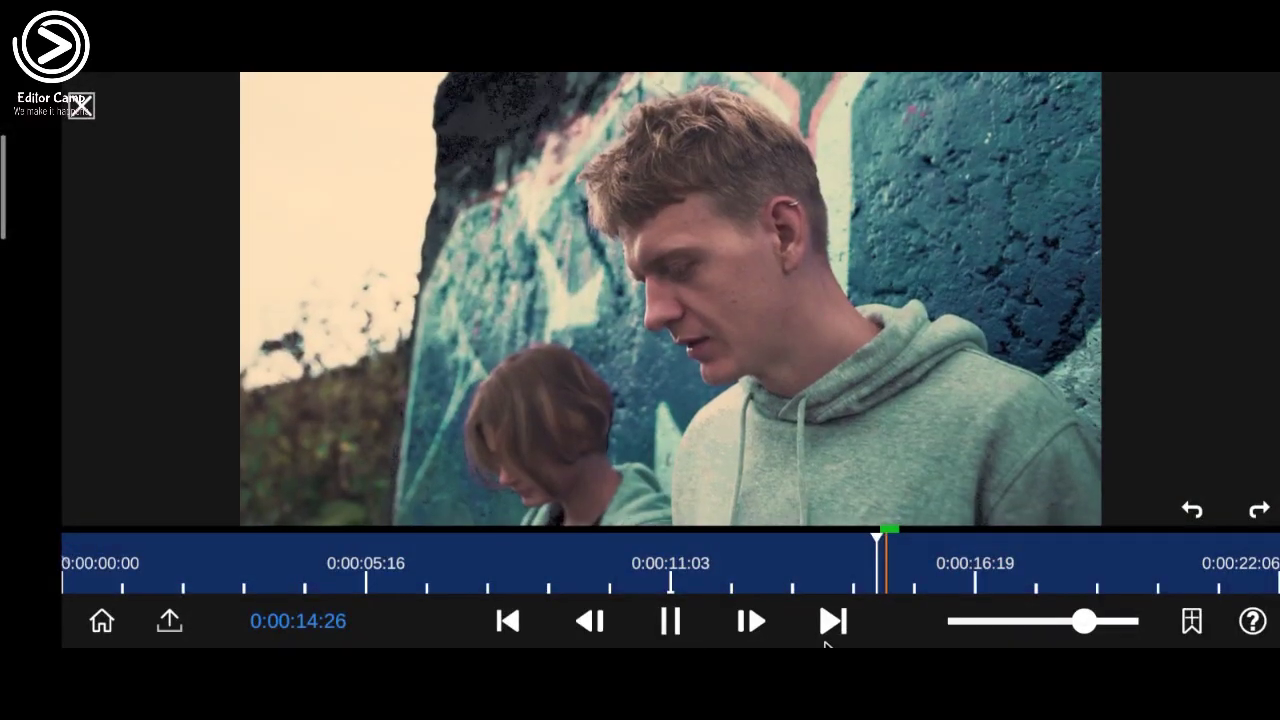
{"action": "left_click", "coordinate": [86, 556]}
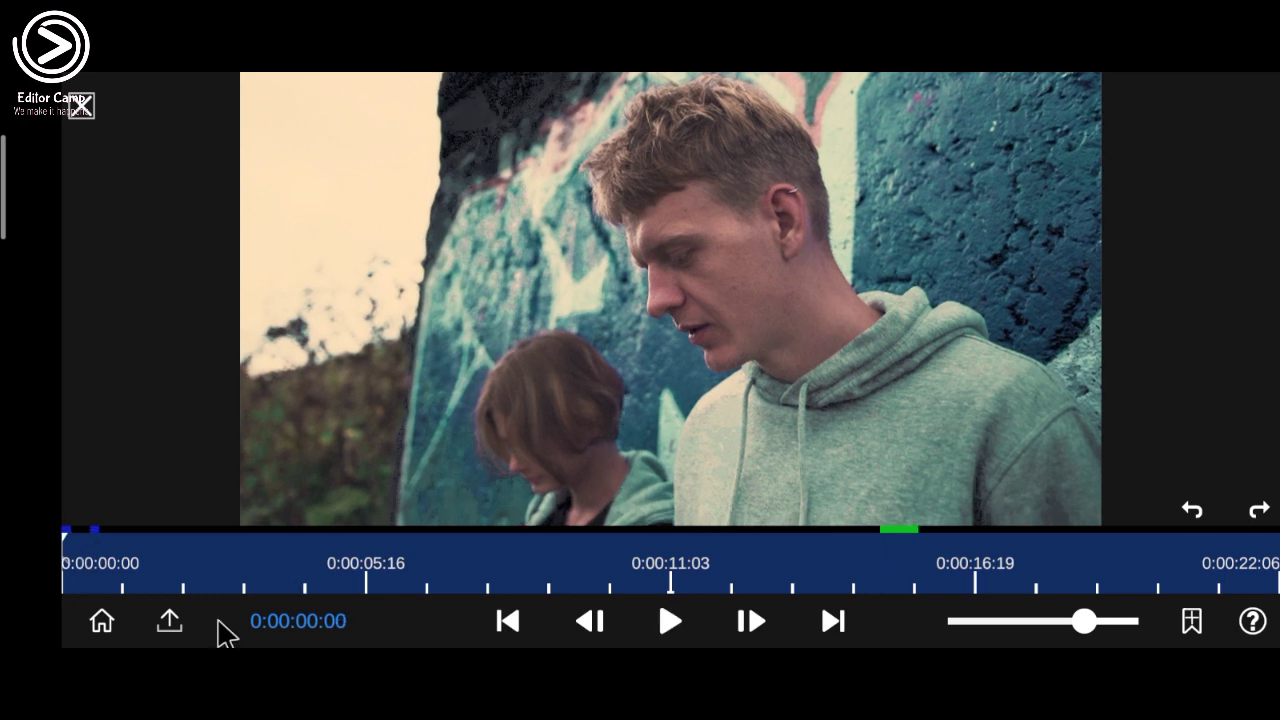
{"action": "left_click", "coordinate": [668, 622]}
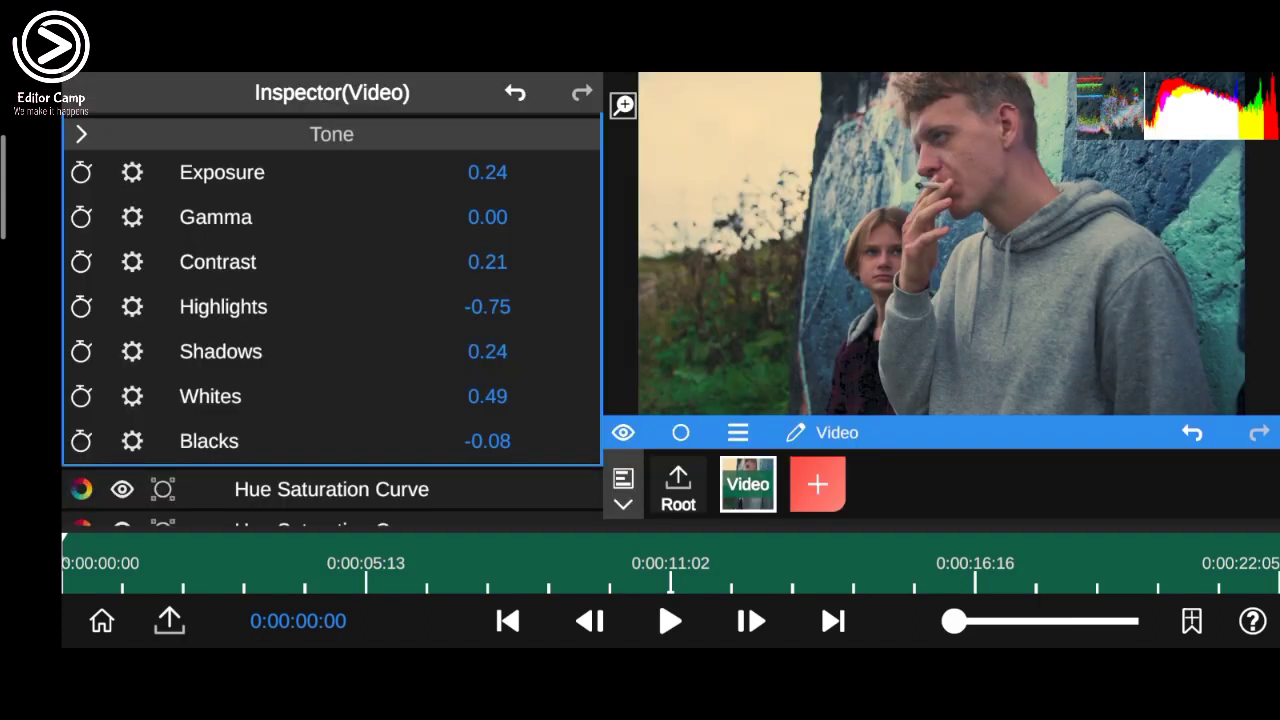
- Export the graded clip at 1920×1088, 25 FPS, High quality
{"action": "left_click", "coordinate": [169, 621]}
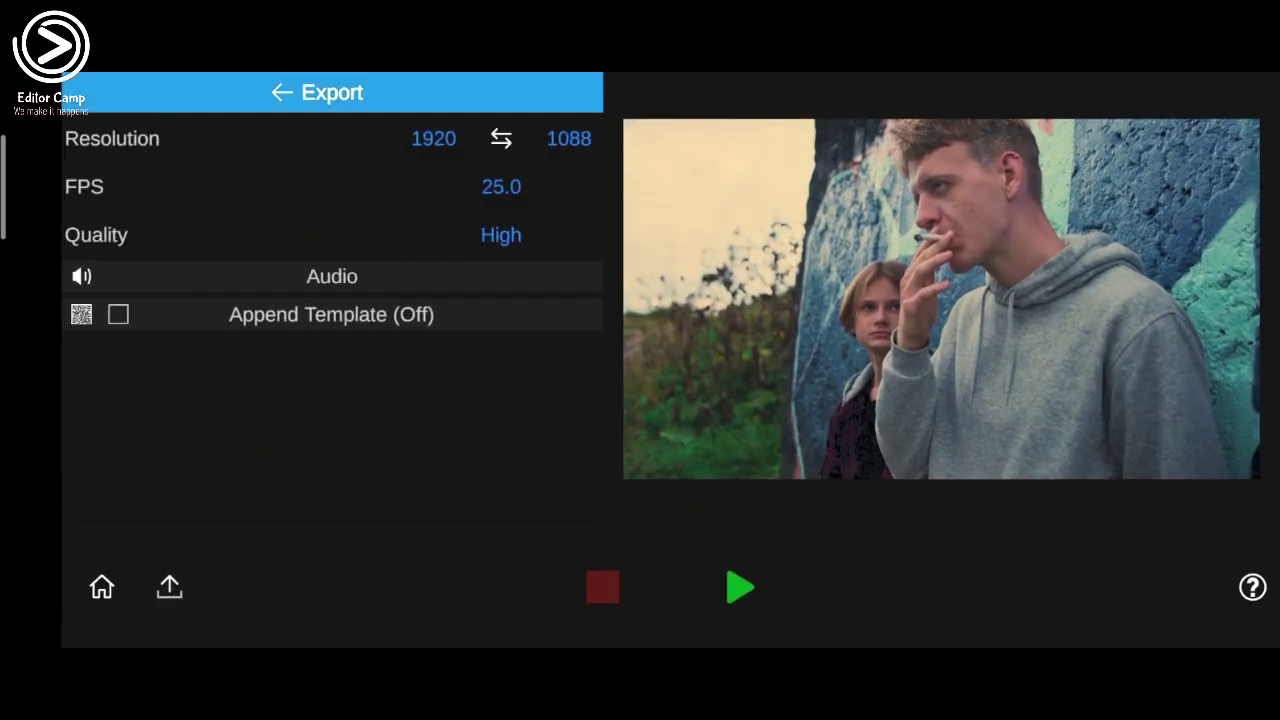
{"action": "left_click", "coordinate": [740, 587]}
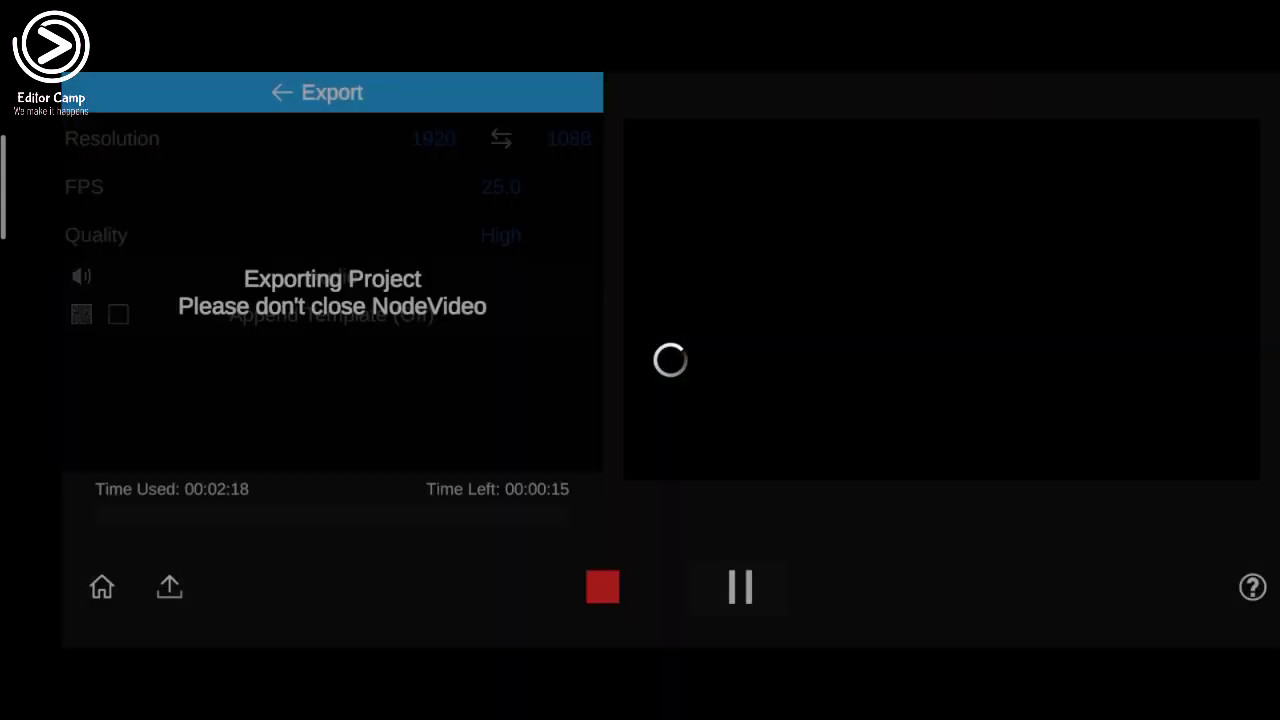